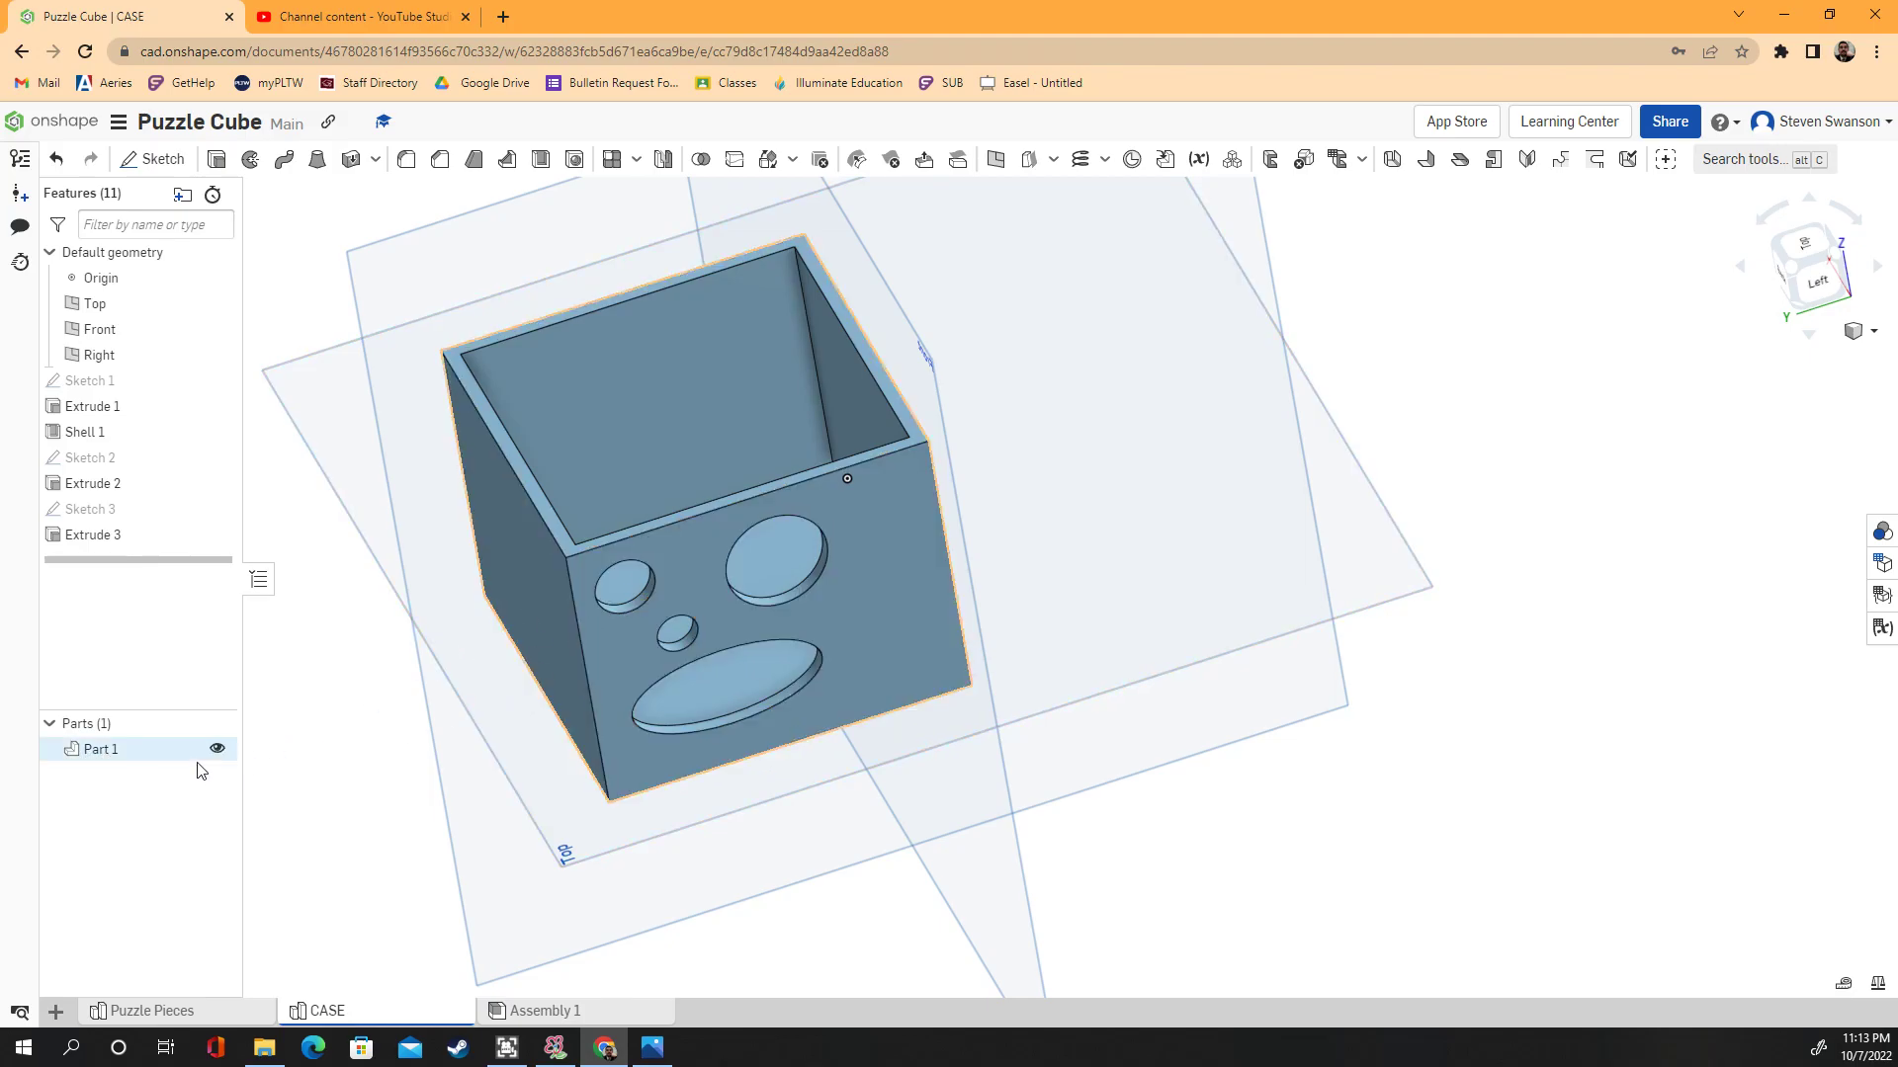
{"action": "right_click_drag", "start_coordinate": [389, 703], "coordinate": [161, 767]}
{"action": "right_click", "coordinate": [113, 753]}
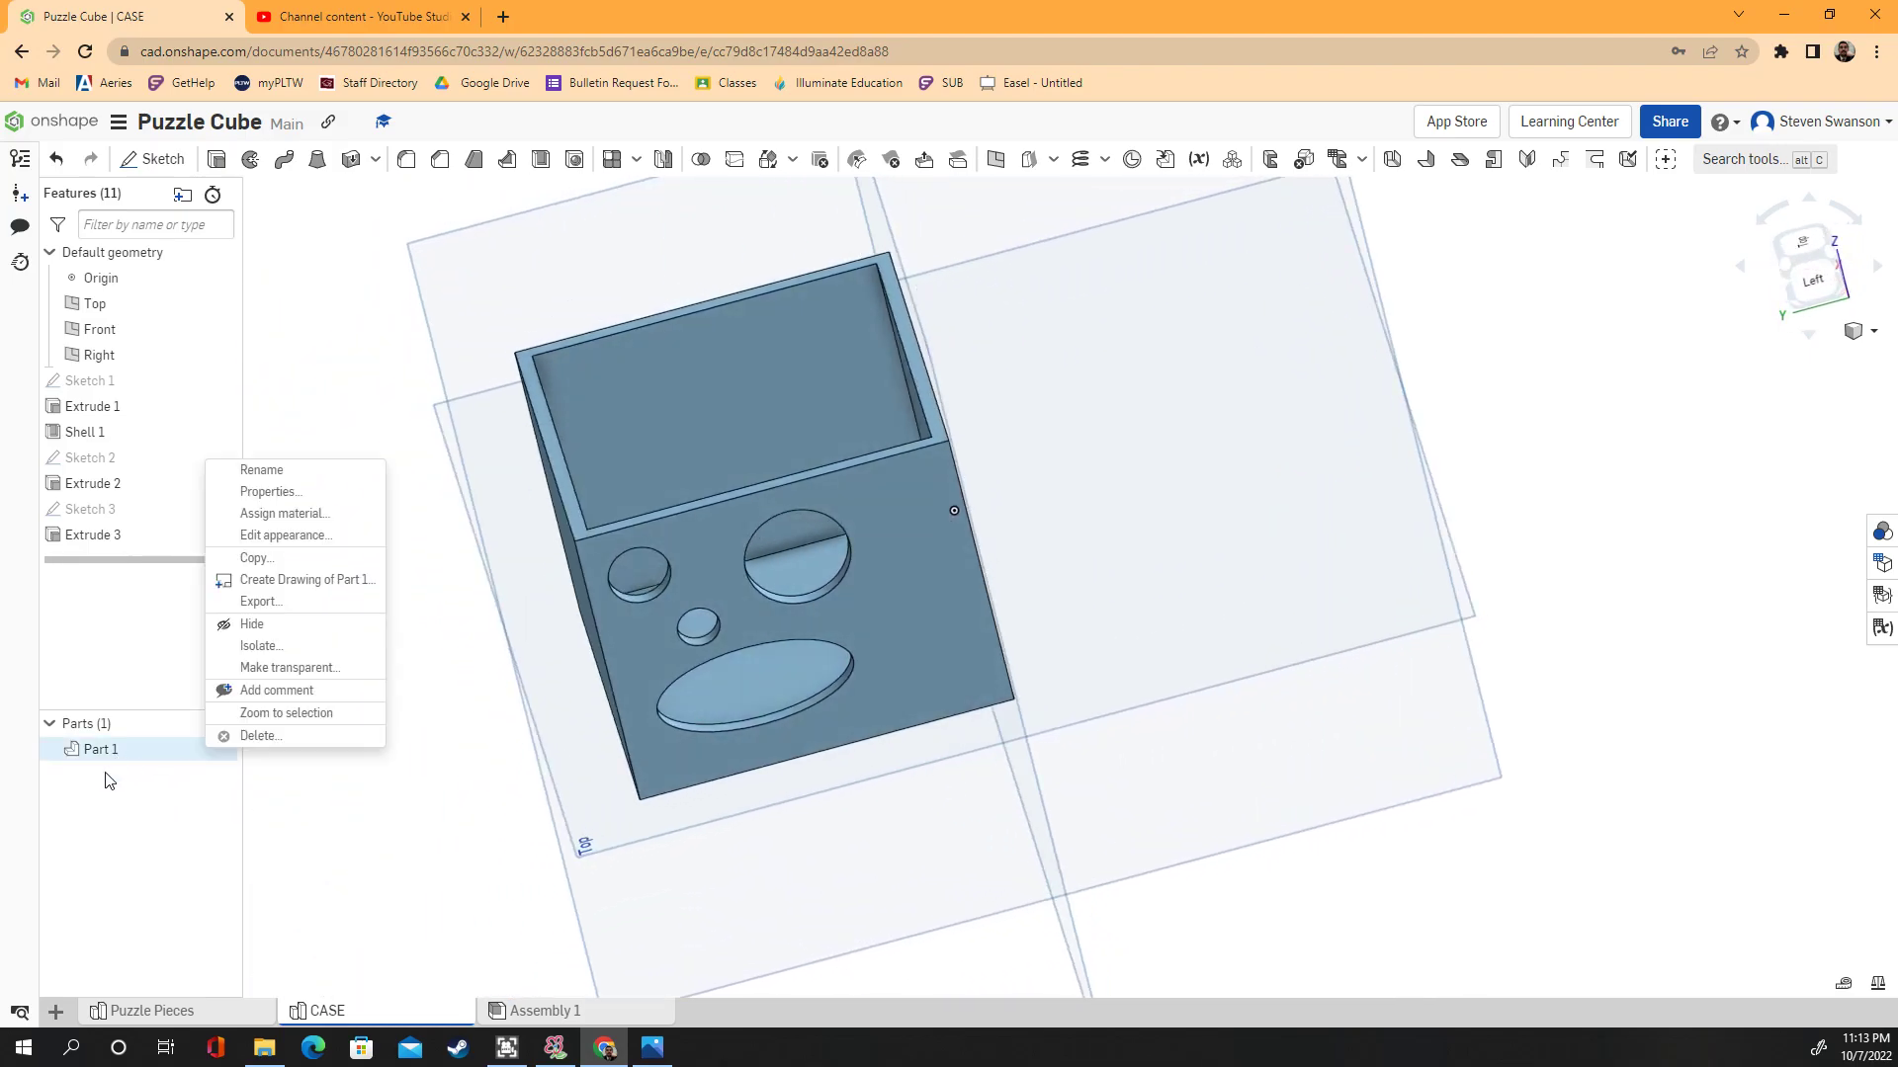
{"action": "left_click", "coordinate": [110, 787]}
{"action": "right_click", "coordinate": [116, 753]}
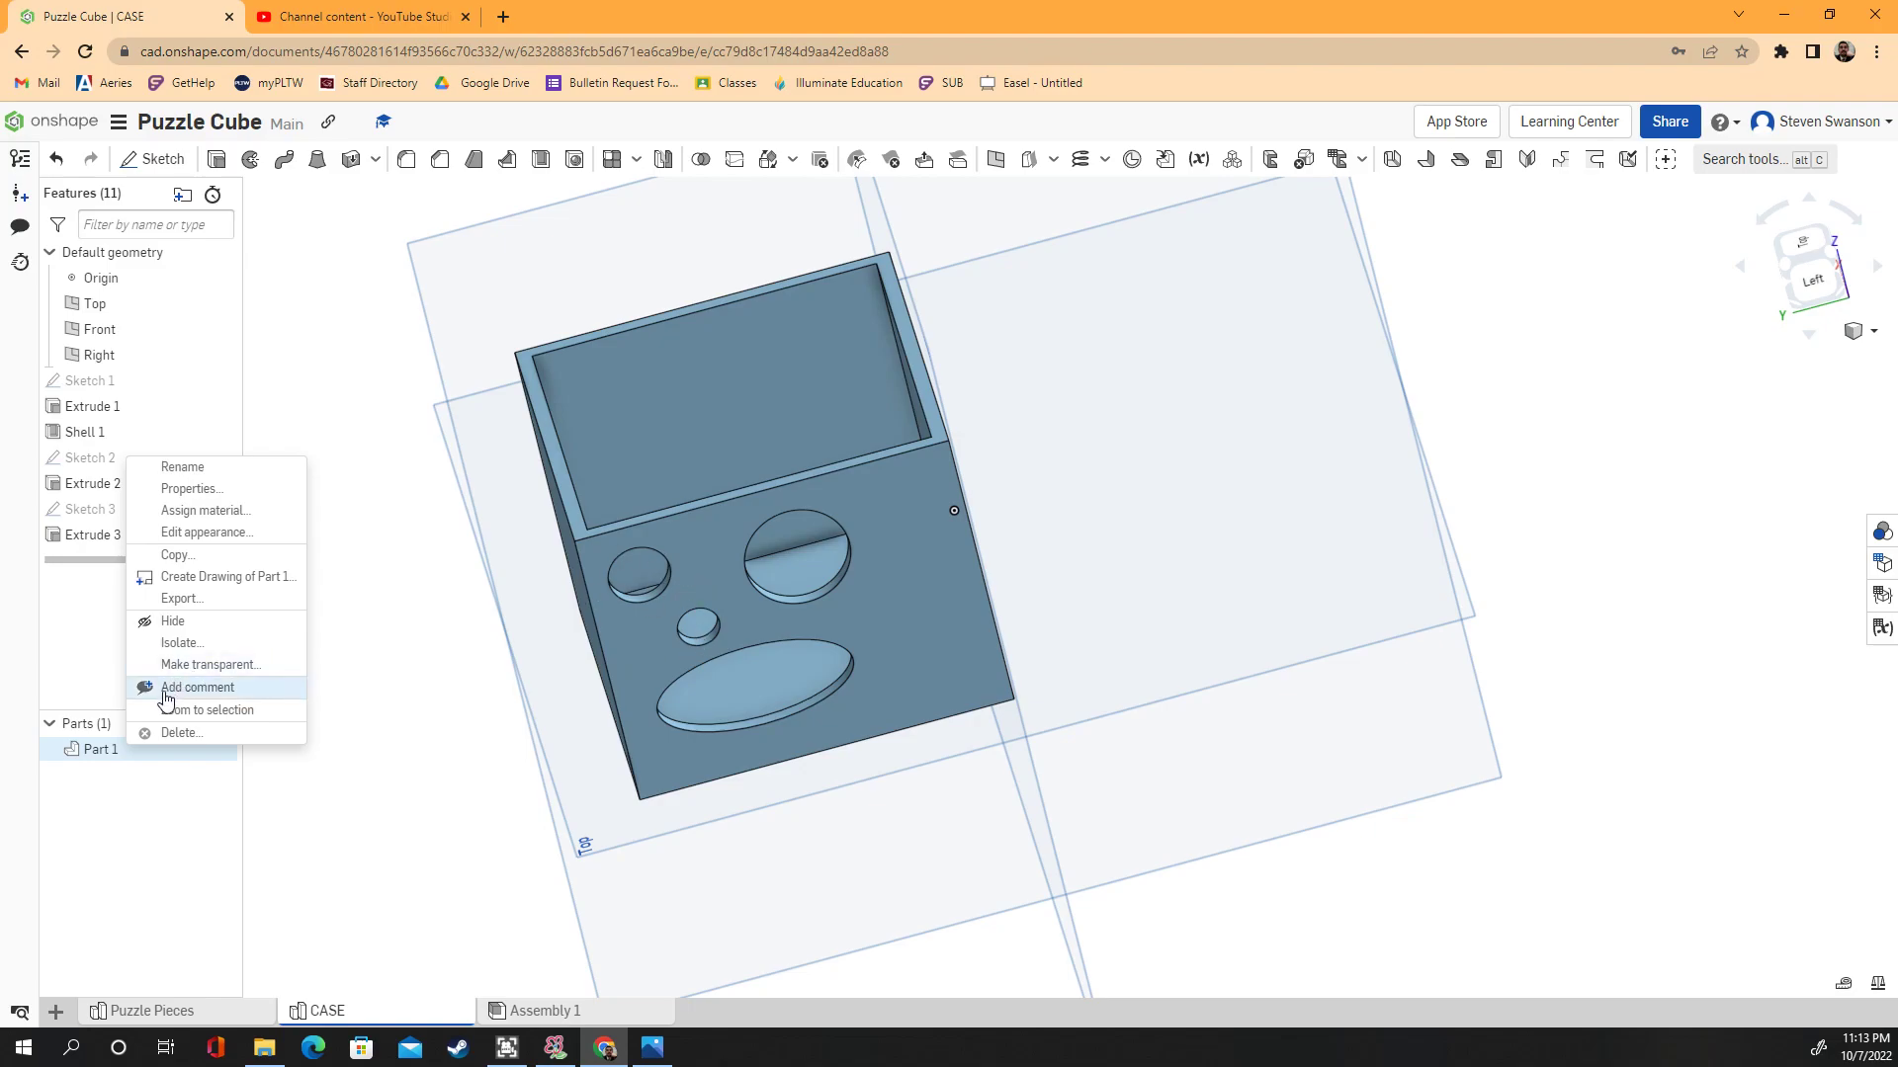
{"action": "left_click", "coordinate": [83, 844]}
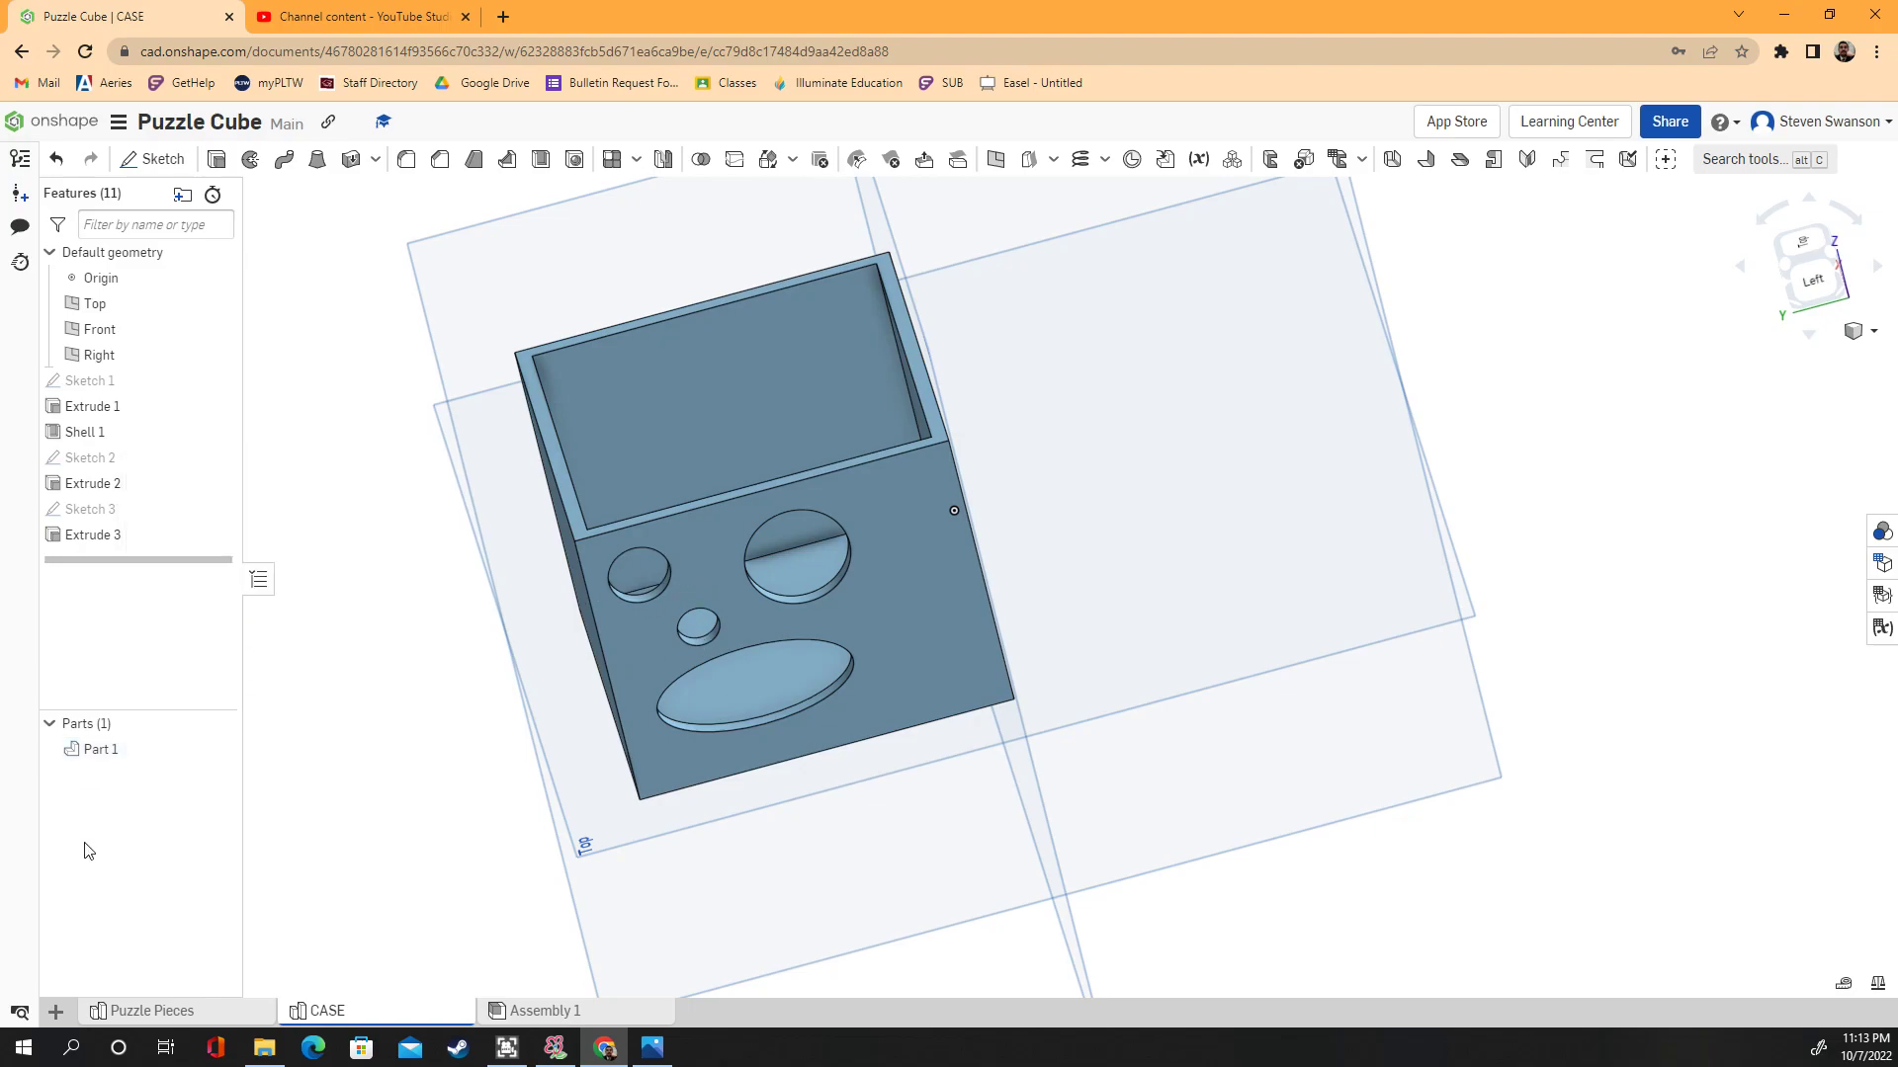
Start exporting Part 1 and name the export file CASE followed by the owner's surname
{"action": "right_click", "coordinate": [109, 754]}
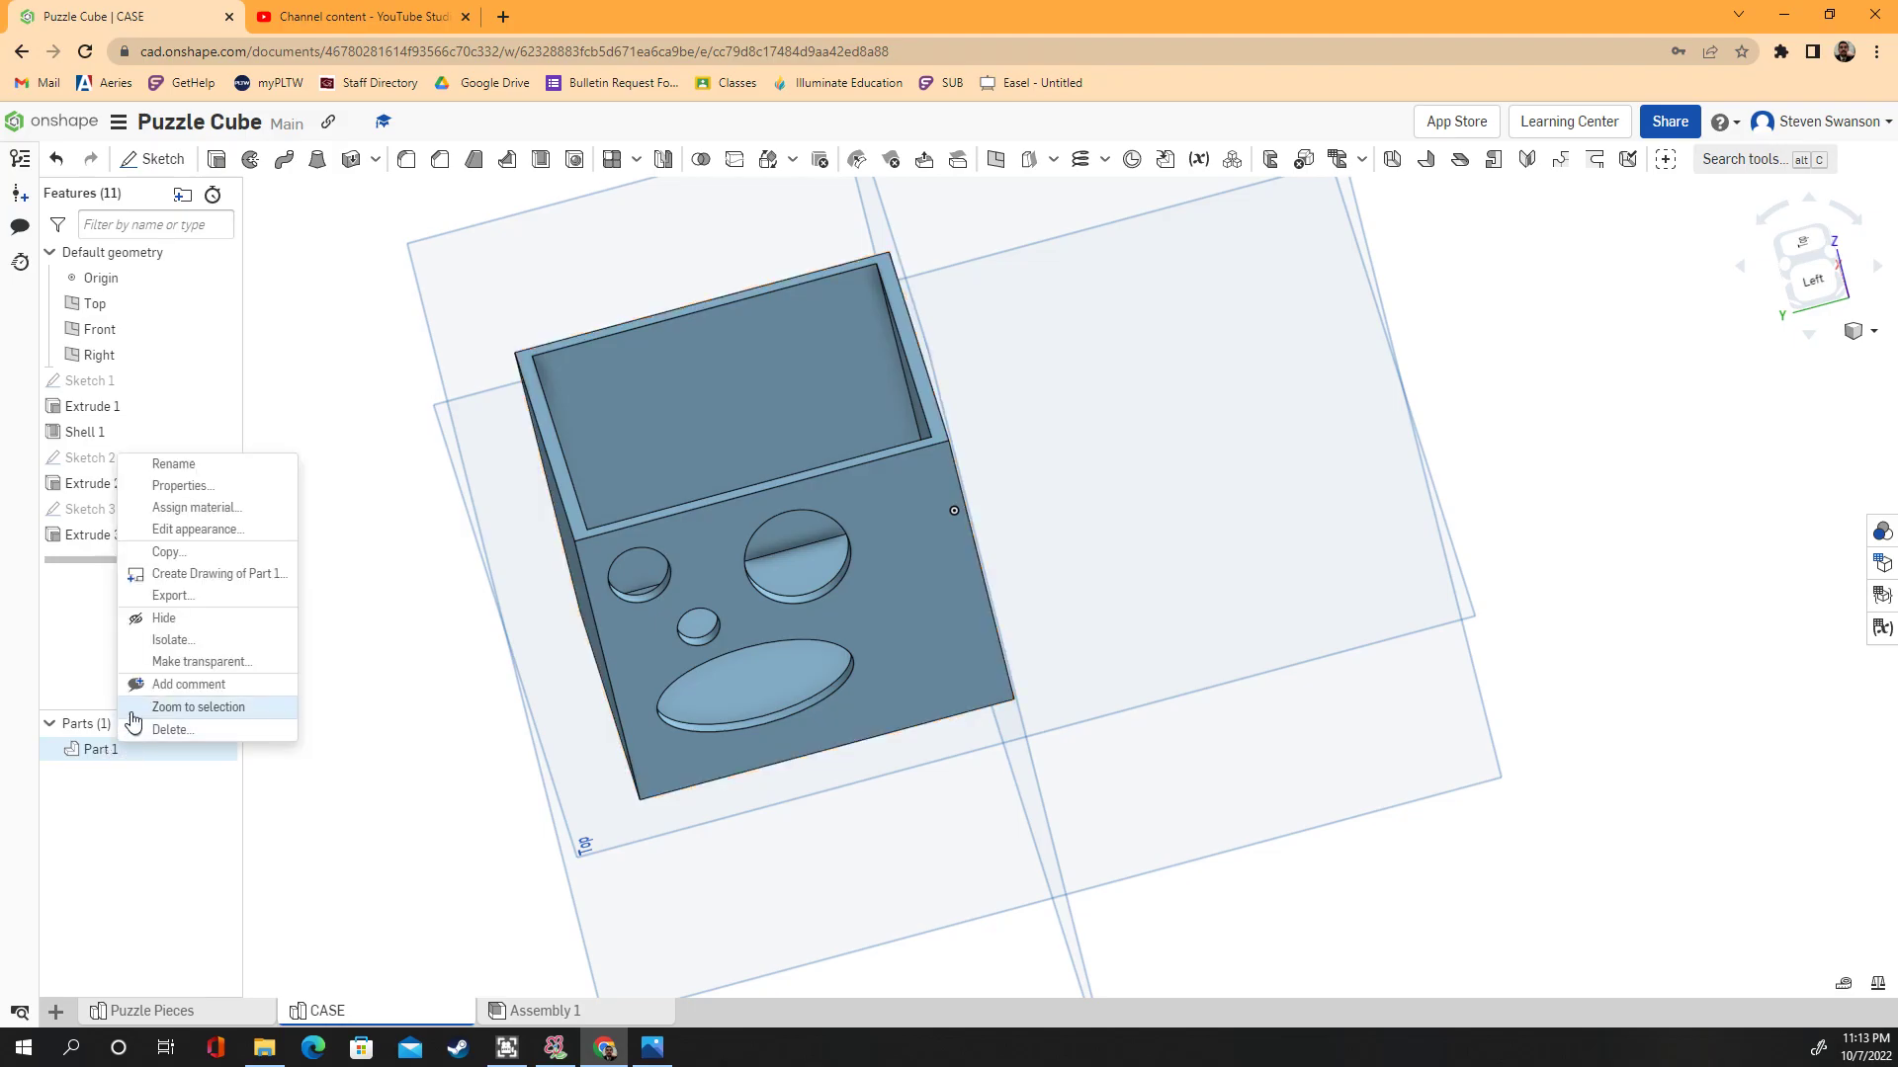
{"action": "left_click", "coordinate": [170, 596]}
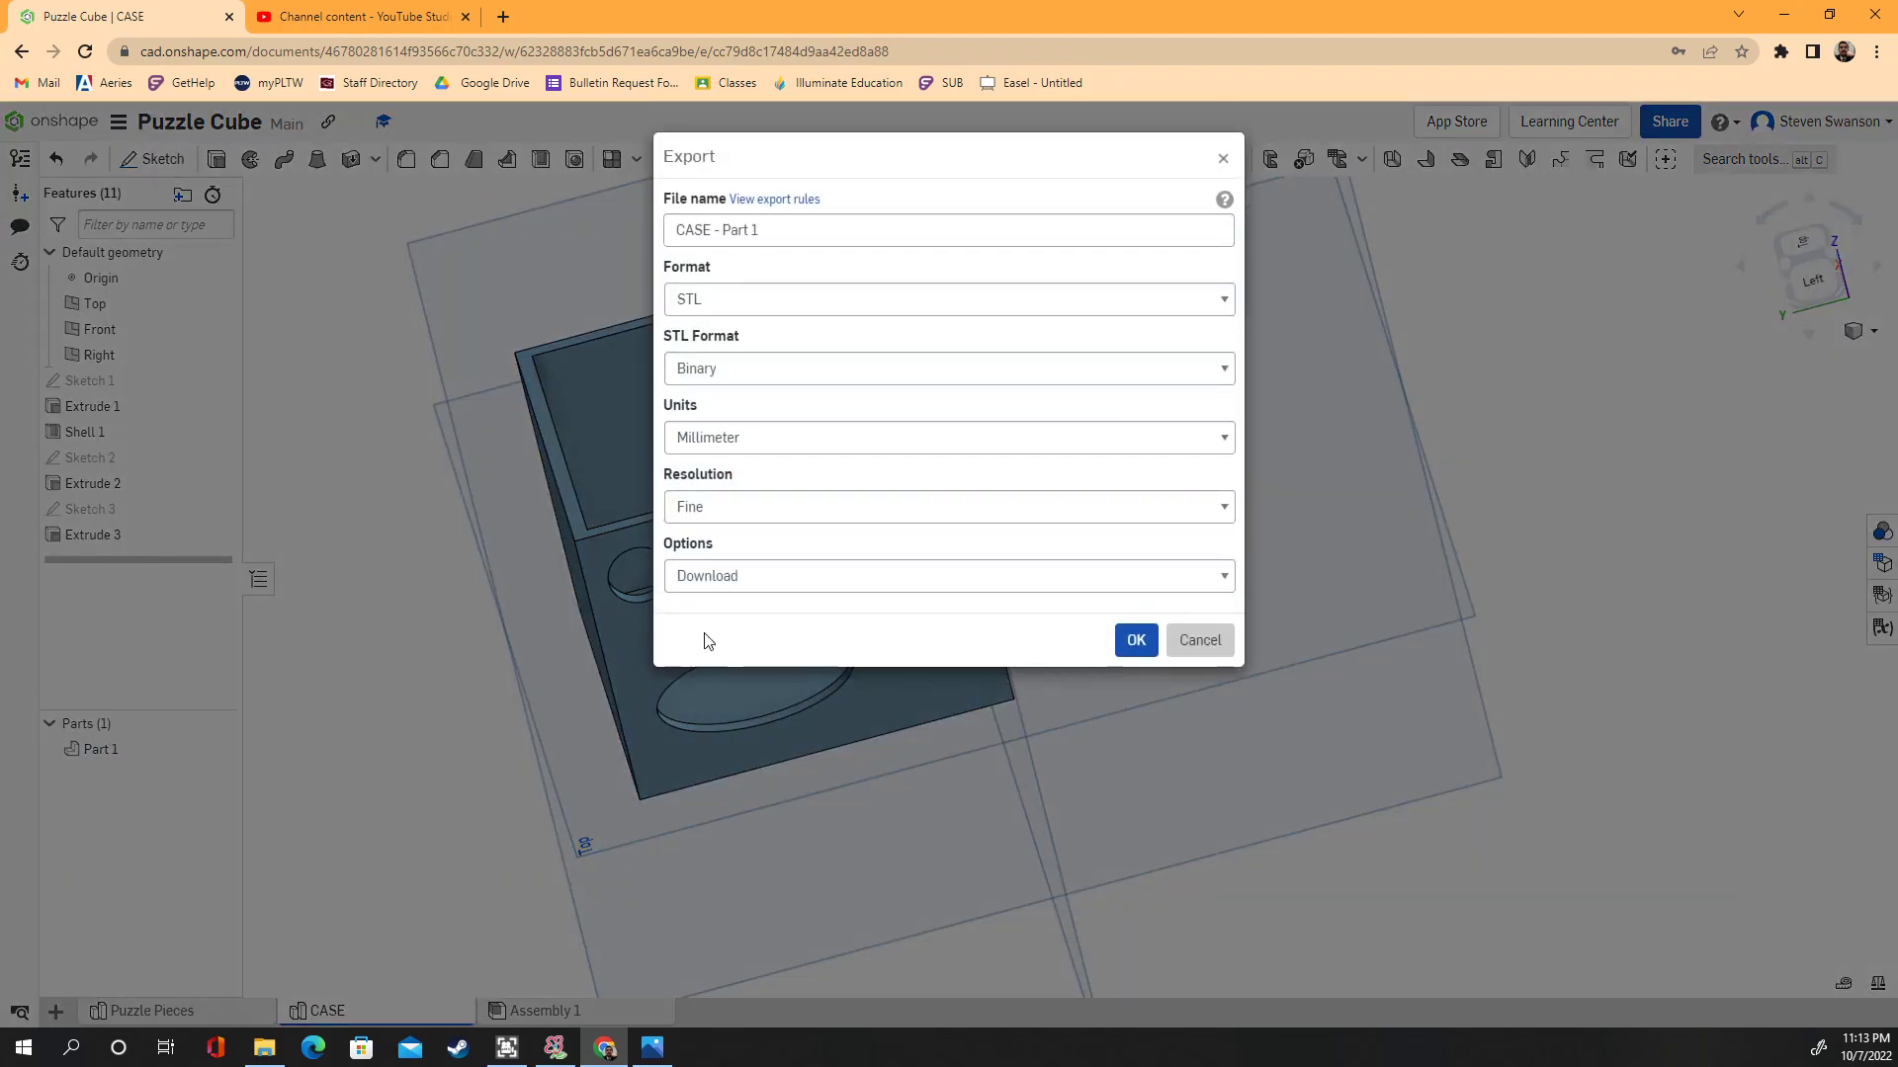
{"action": "left_click_drag", "start_coordinate": [772, 232], "coordinate": [686, 228]}
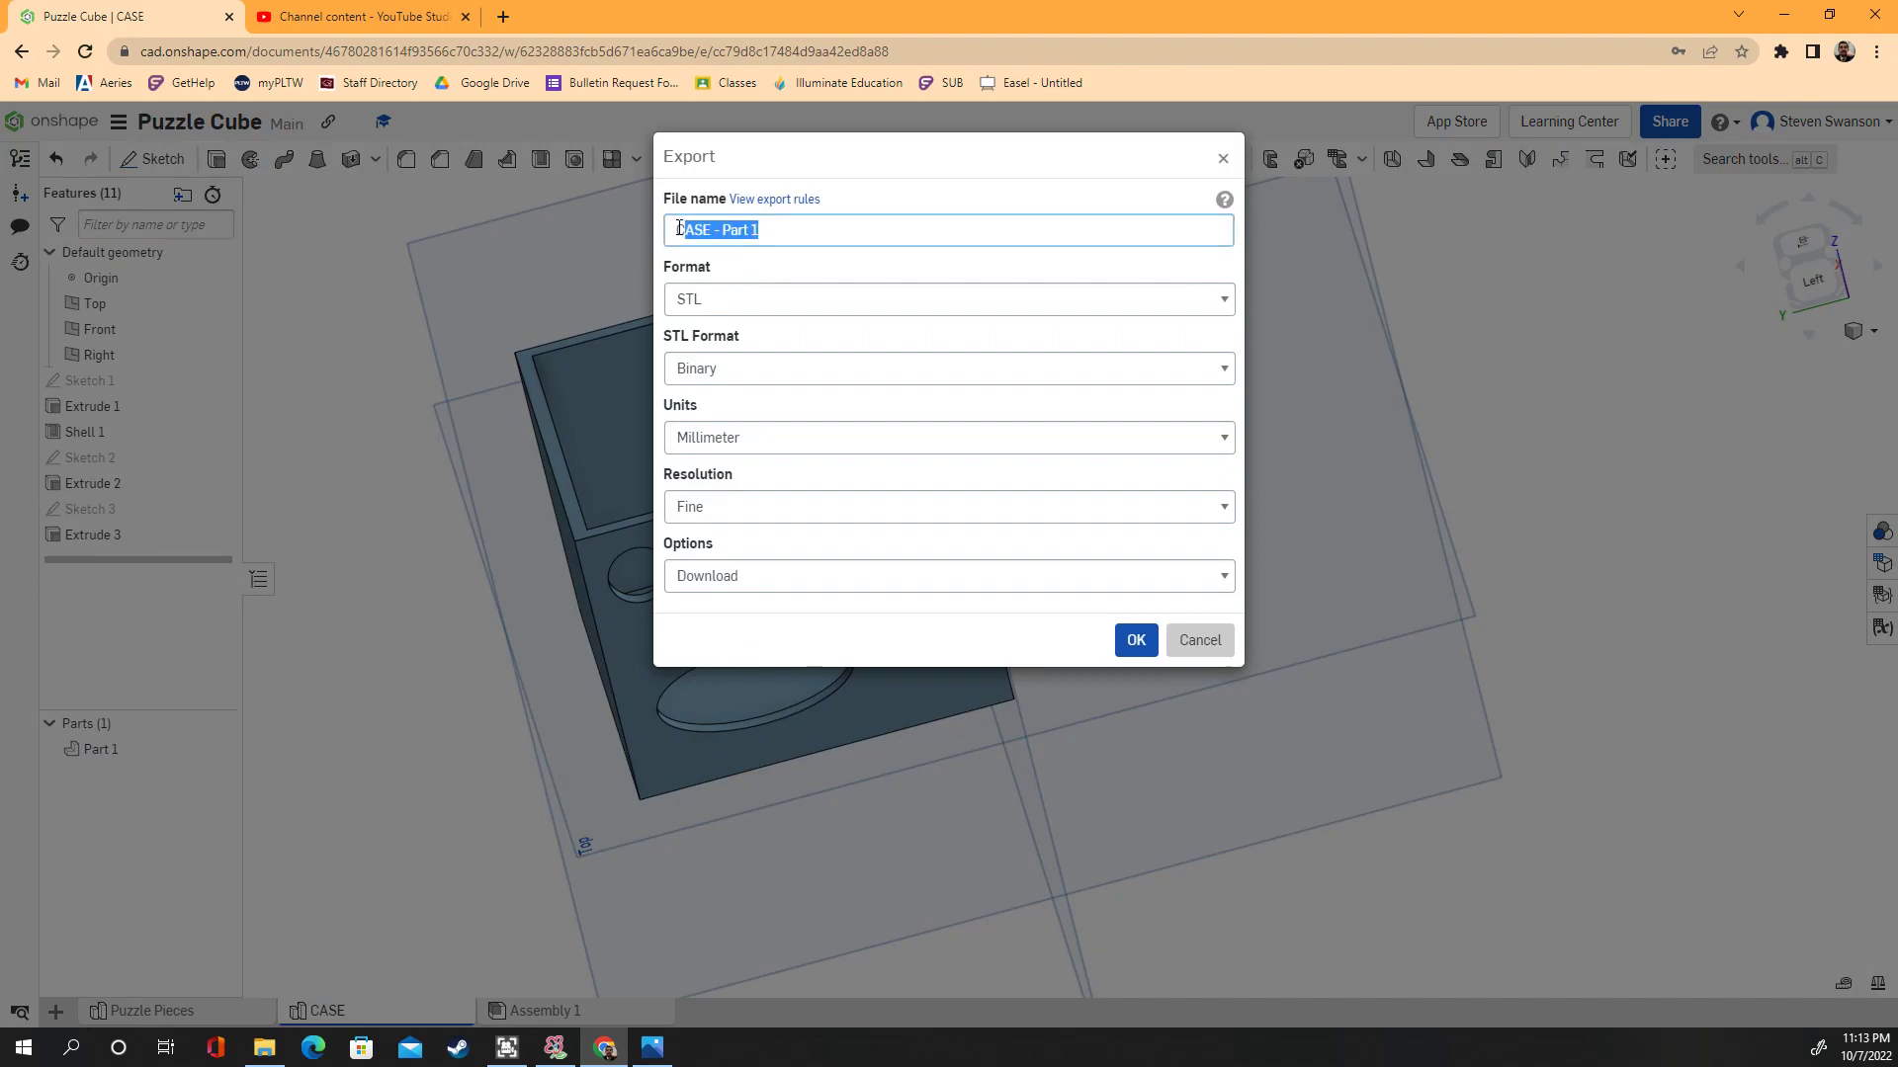
{"action": "left_click", "coordinate": [775, 231]}
{"action": "left_click_drag", "start_coordinate": [762, 231], "coordinate": [707, 231]}
{"action": "key", "text": "BackSpace"}
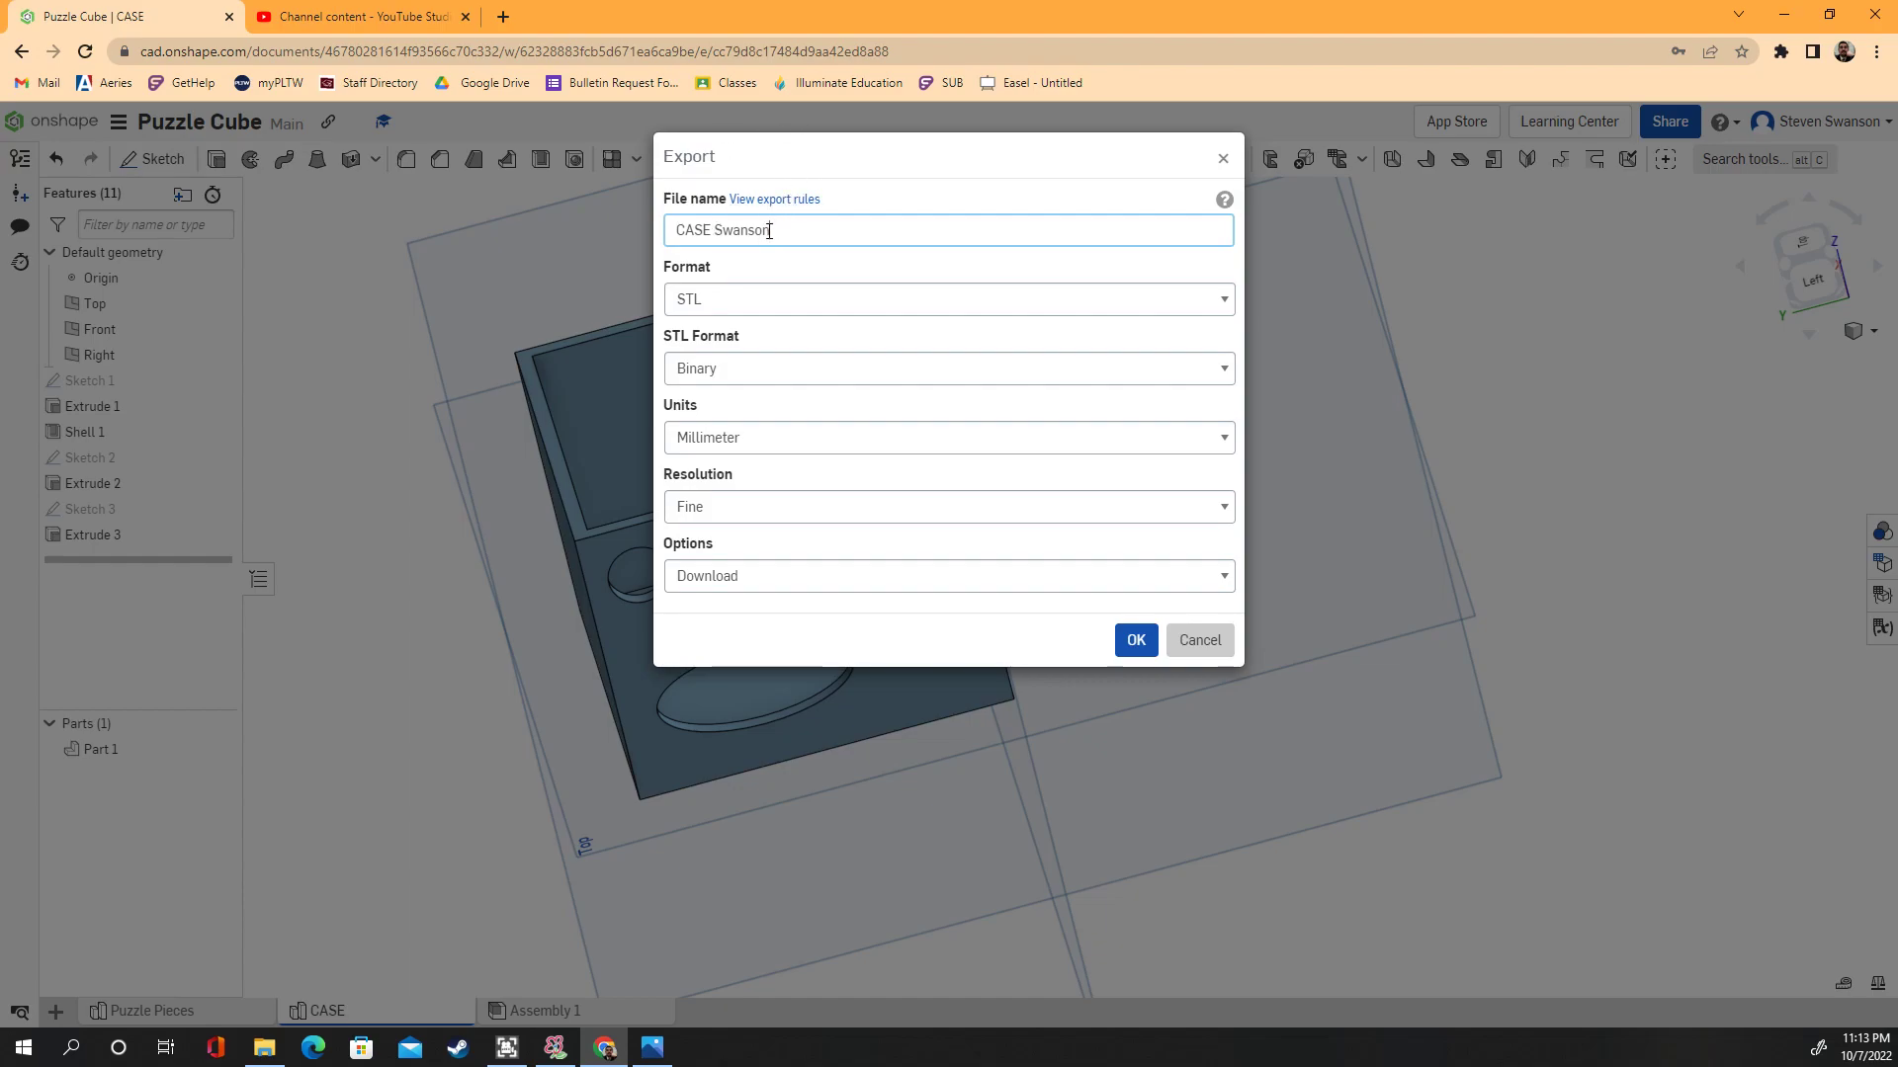
Choose STL as the file format for the case export
{"action": "left_click", "coordinate": [707, 301]}
{"action": "left_click", "coordinate": [713, 326]}
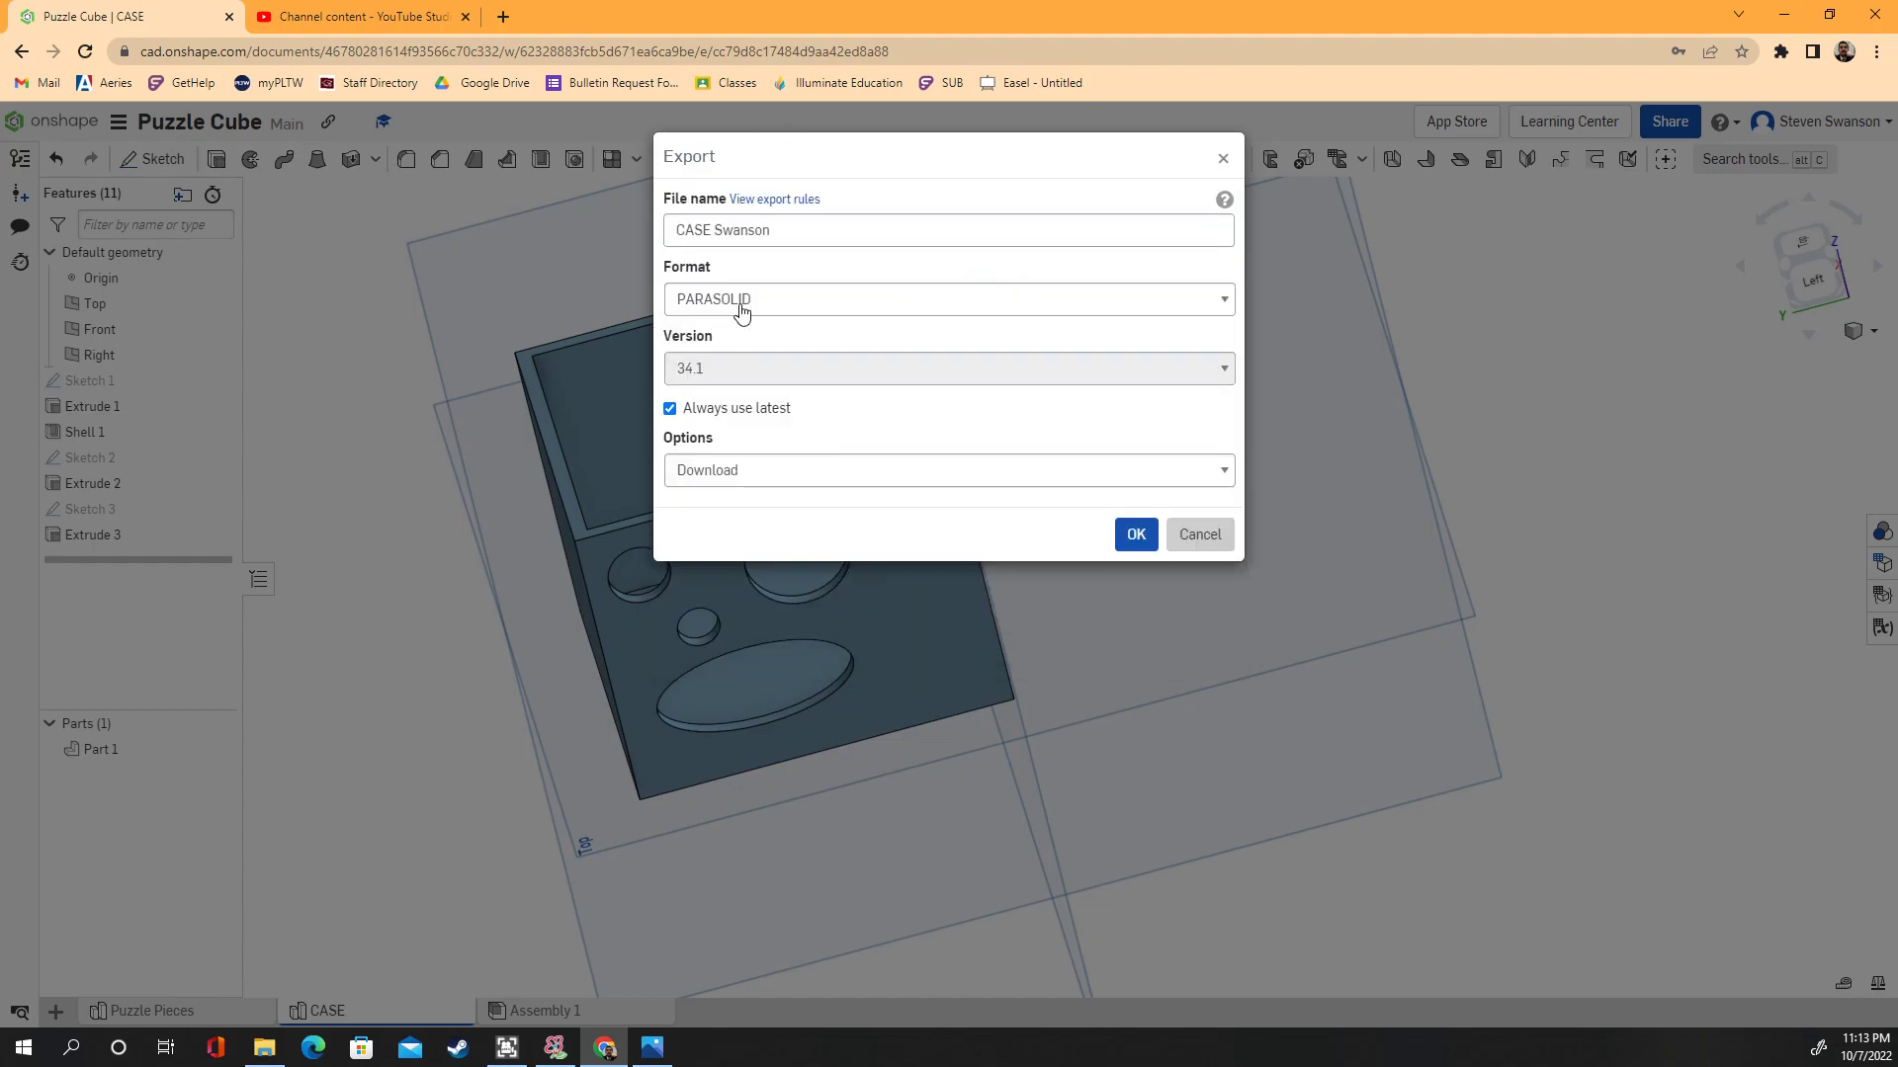
{"action": "left_click", "coordinate": [710, 312]}
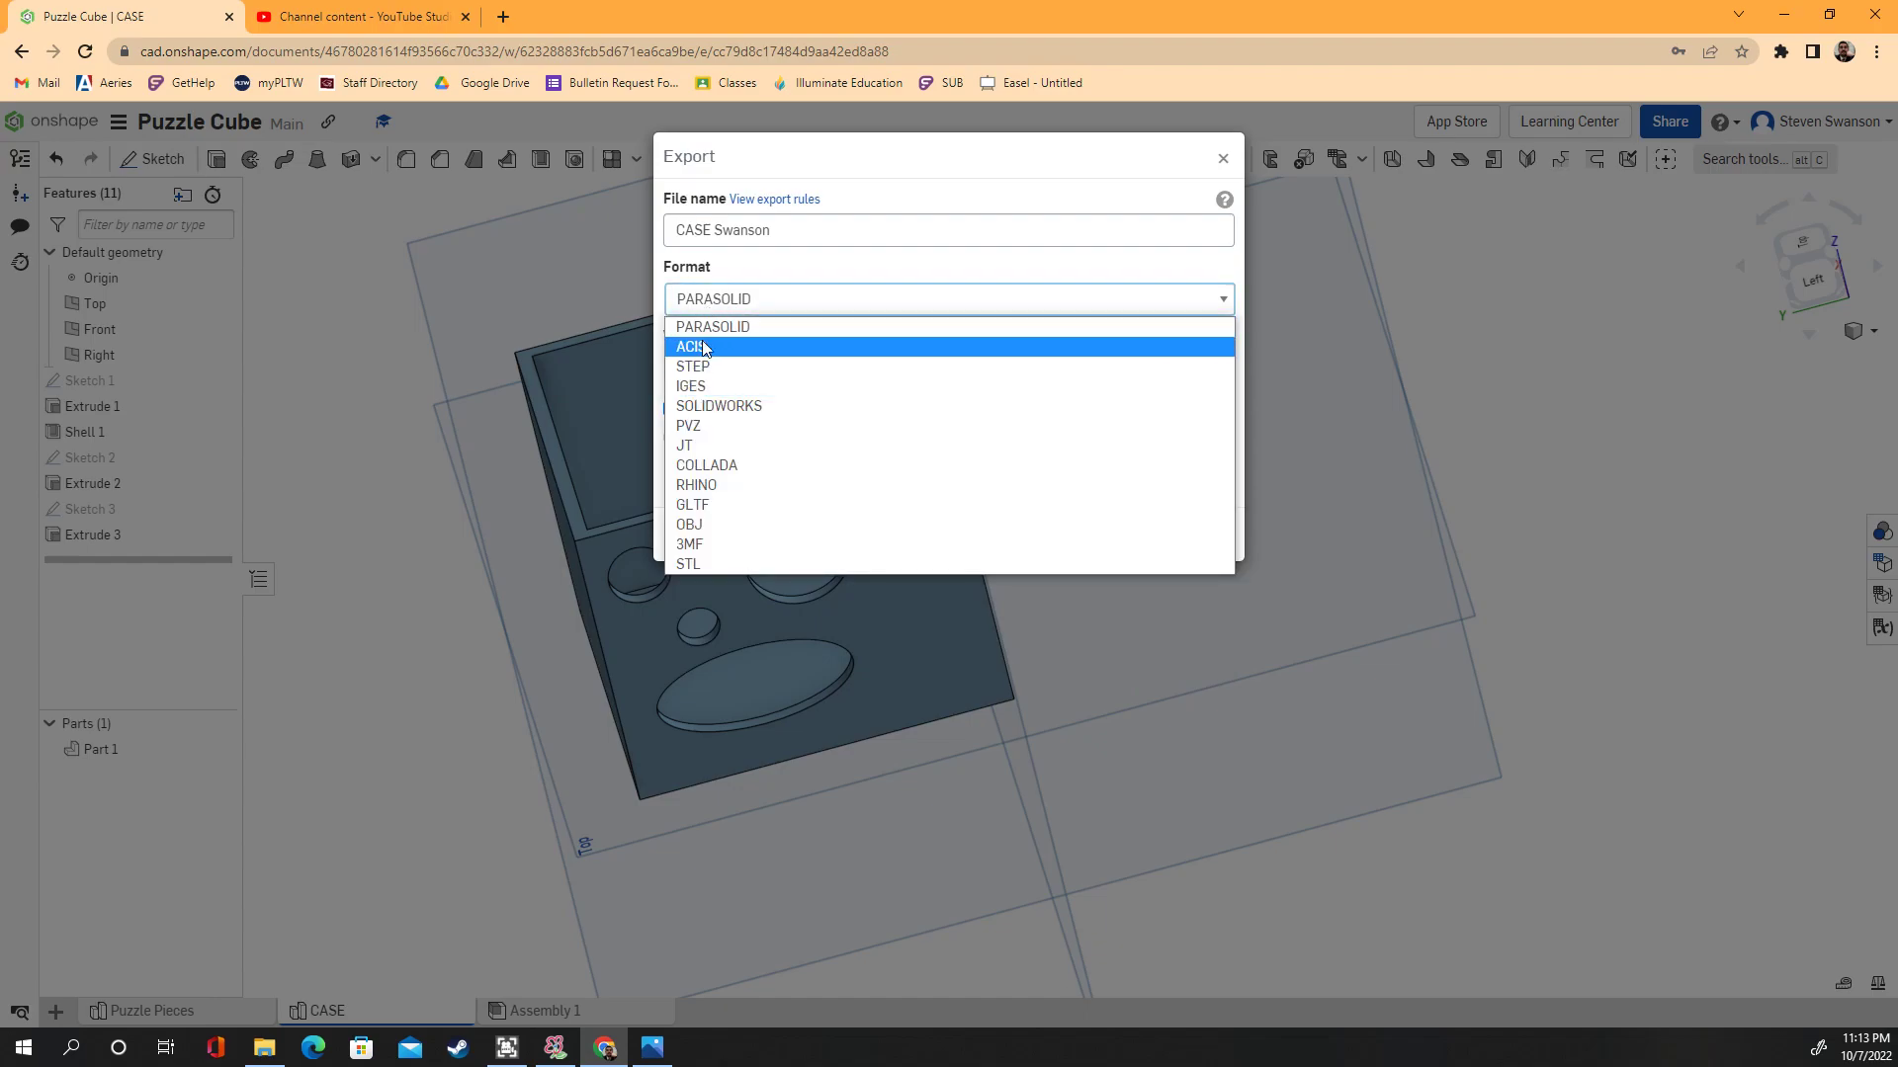
{"action": "left_click", "coordinate": [721, 564]}
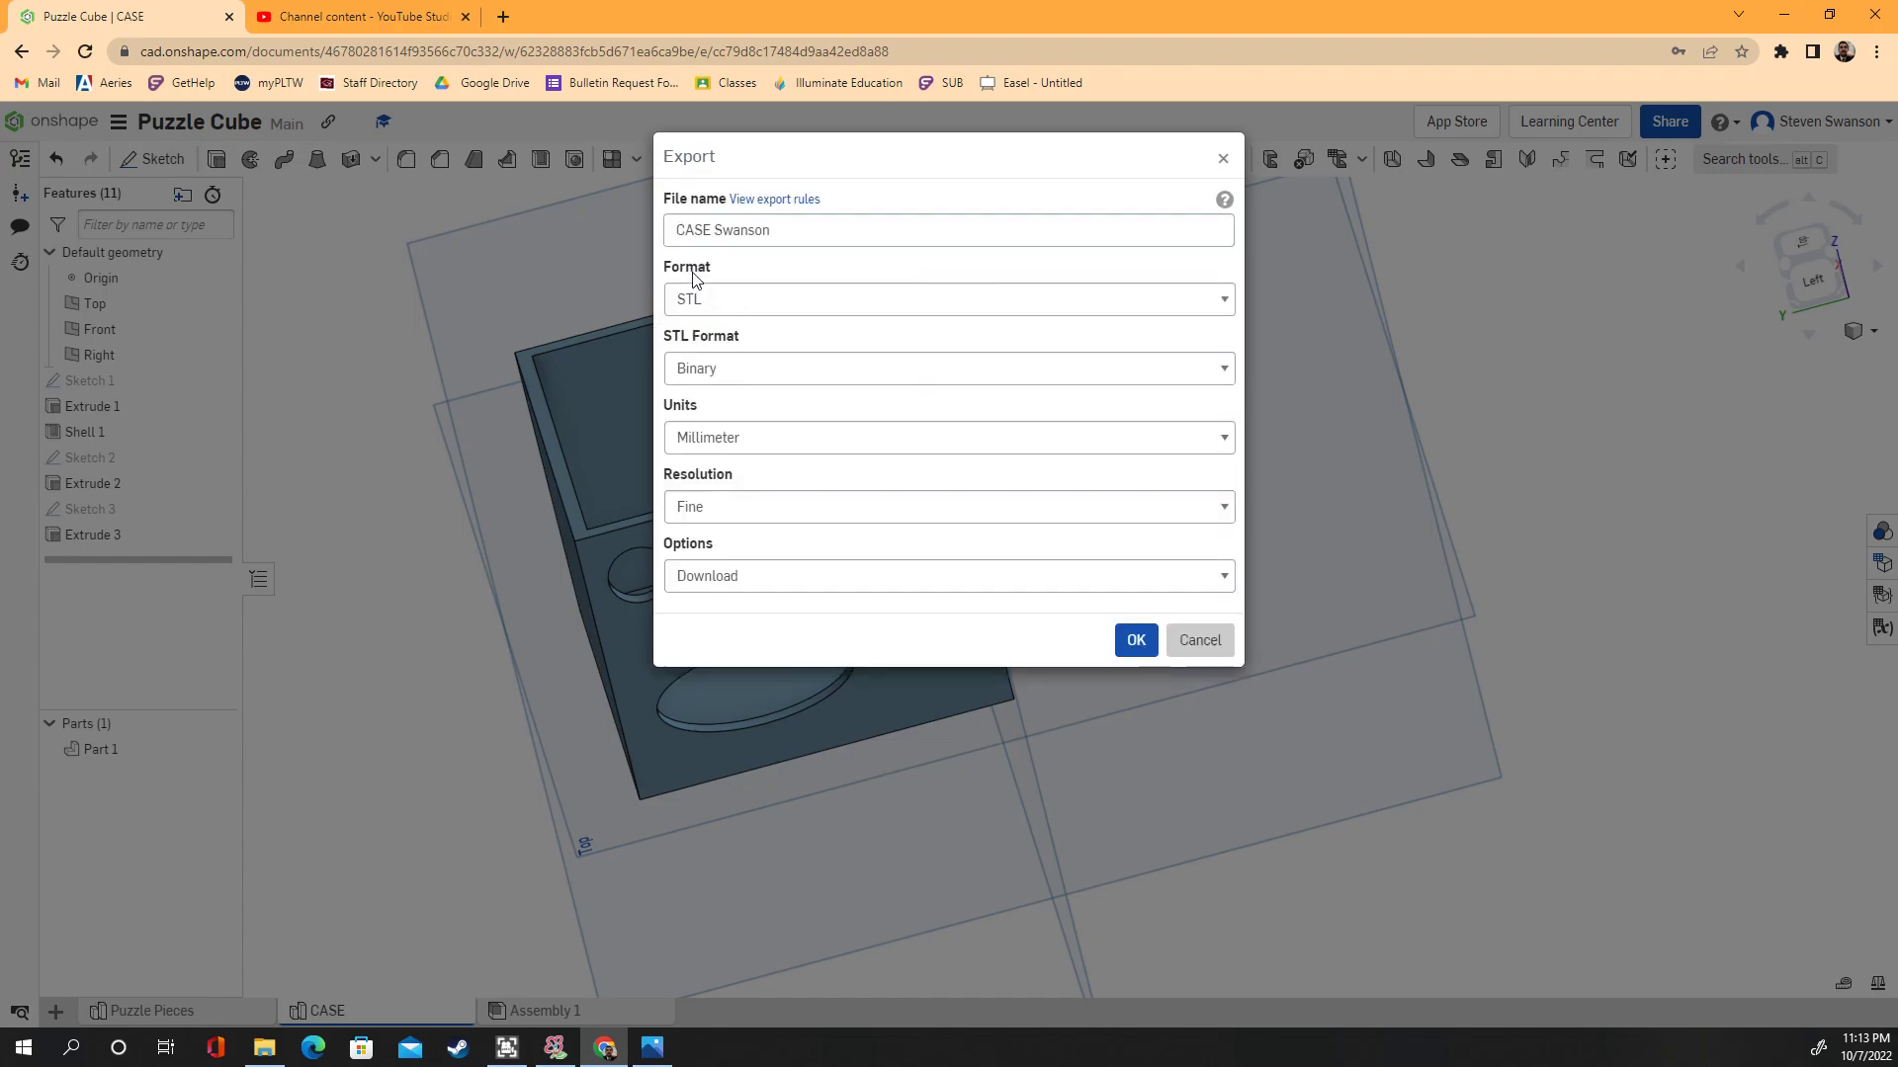
{"action": "left_click", "coordinate": [697, 304]}
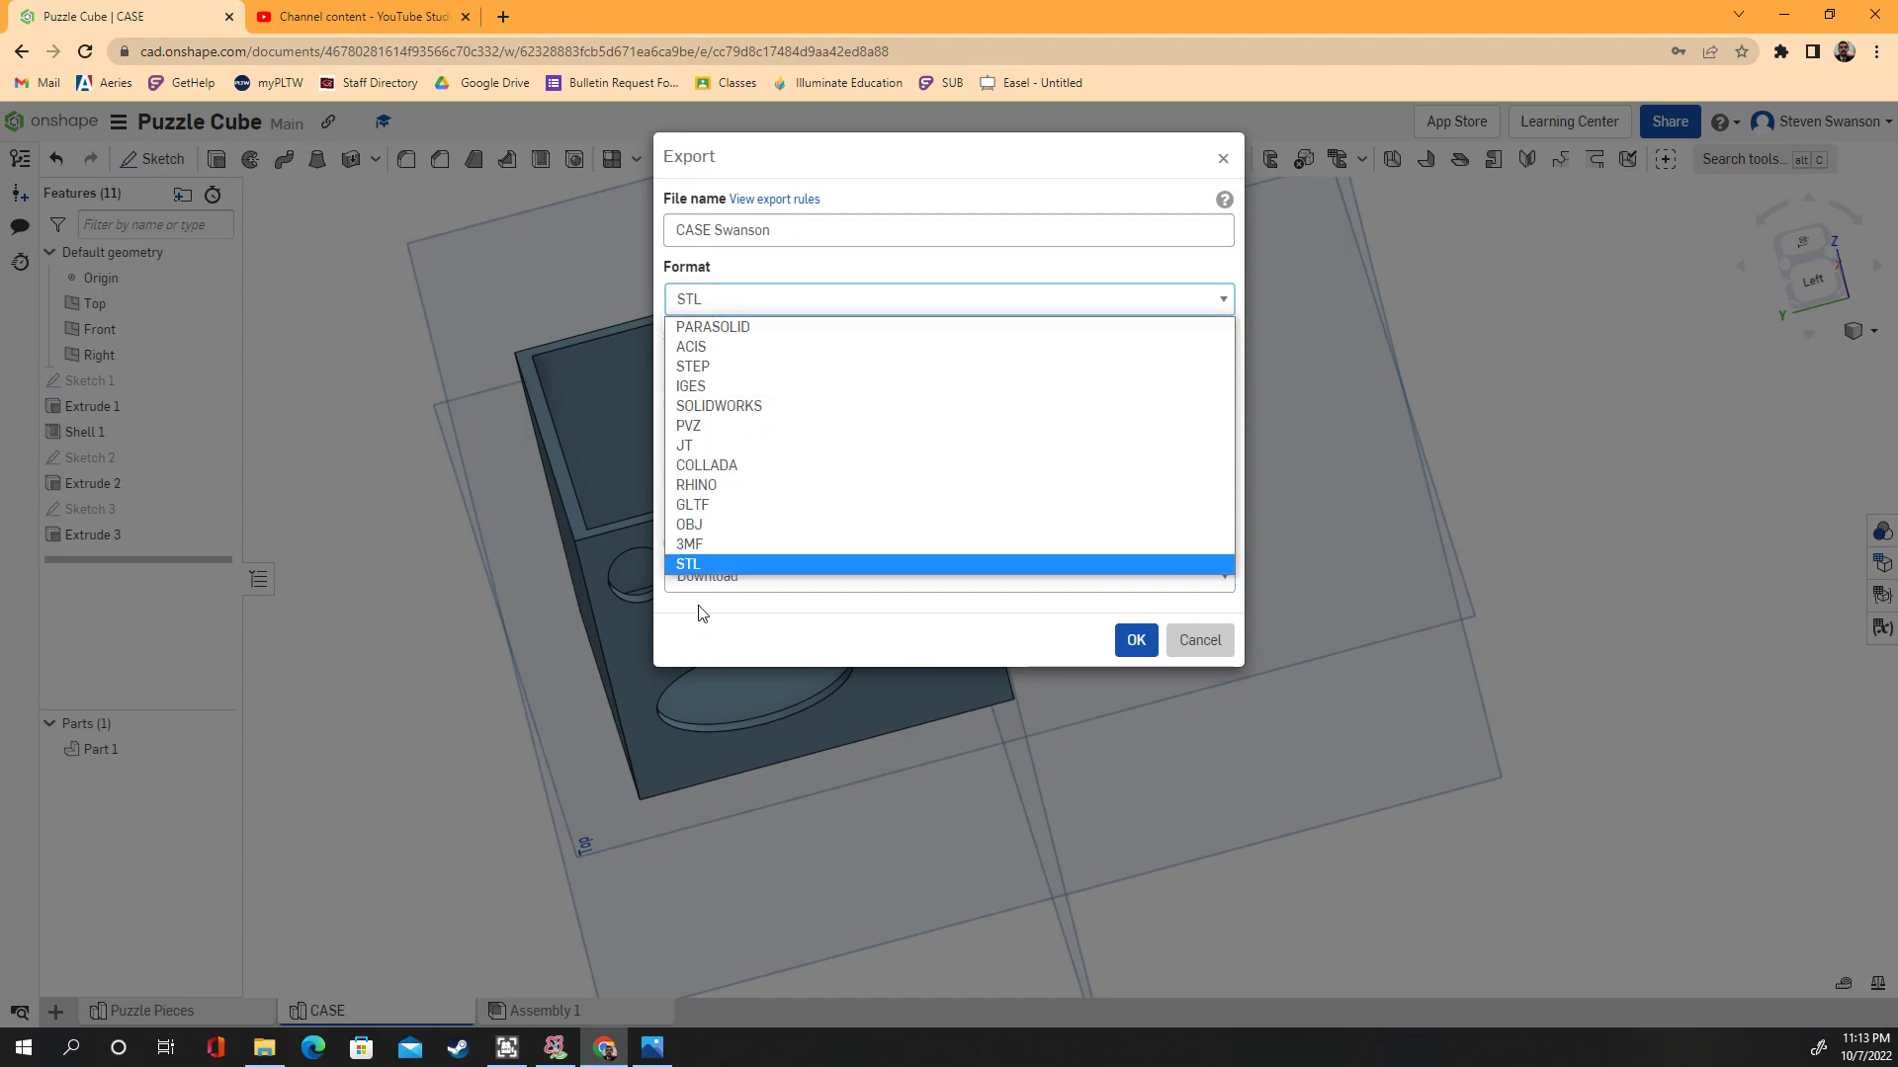
{"action": "left_click", "coordinate": [708, 567]}
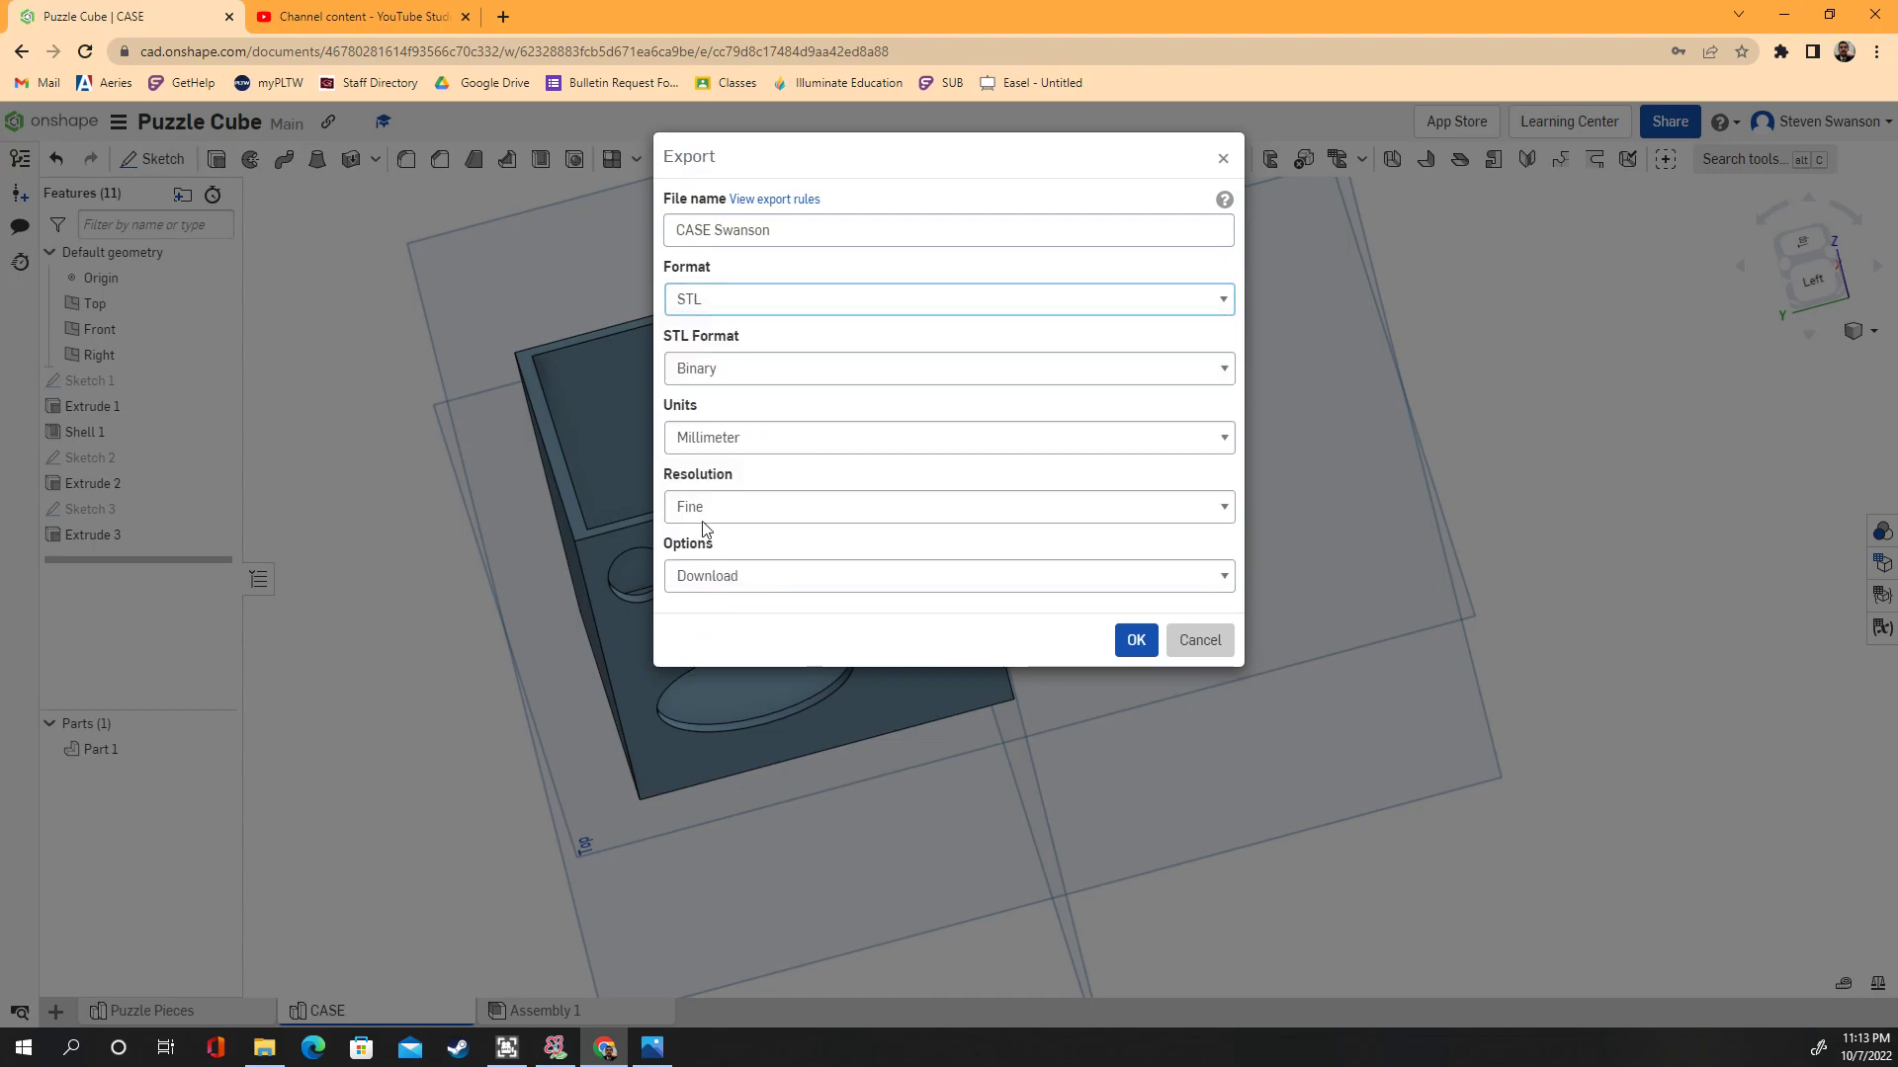
Use the Binary STL format and set the export units to Millimeter
{"action": "left_click", "coordinate": [689, 386]}
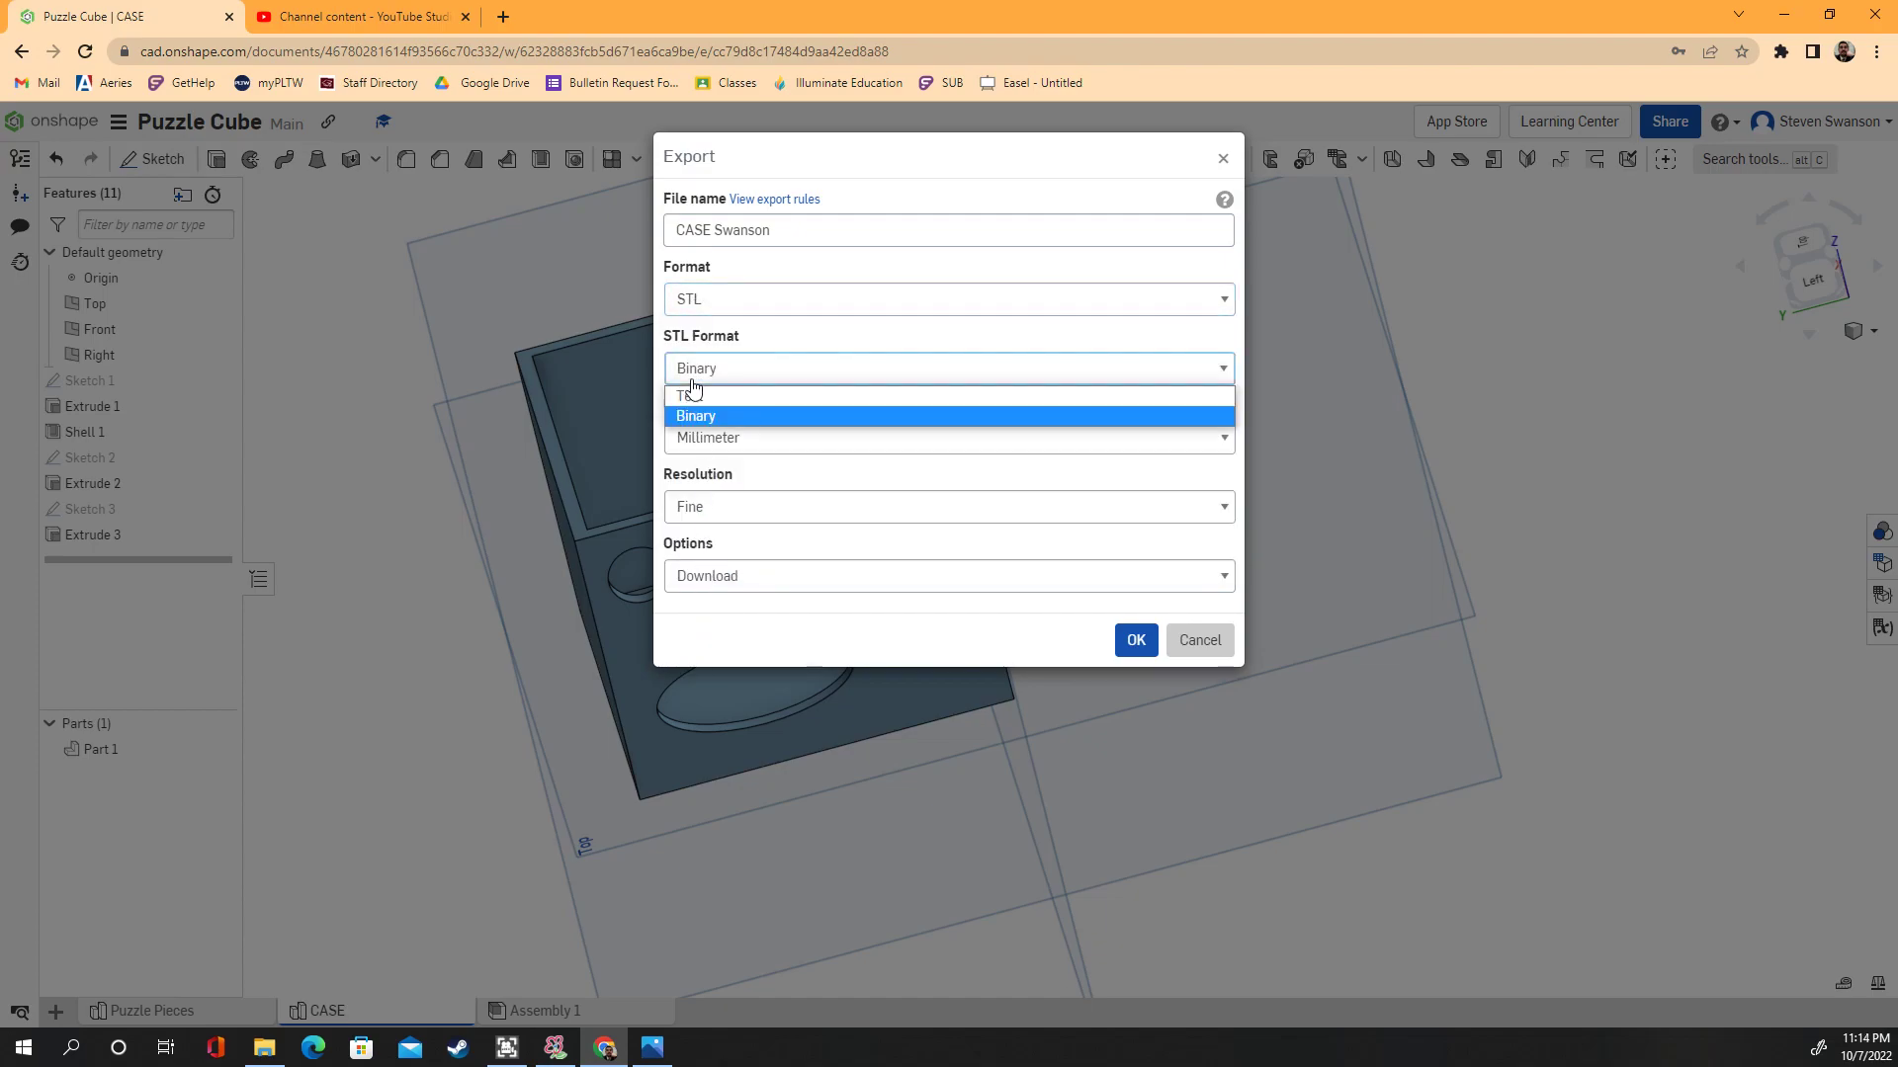
{"action": "left_click", "coordinate": [702, 386]}
{"action": "left_click", "coordinate": [709, 444]}
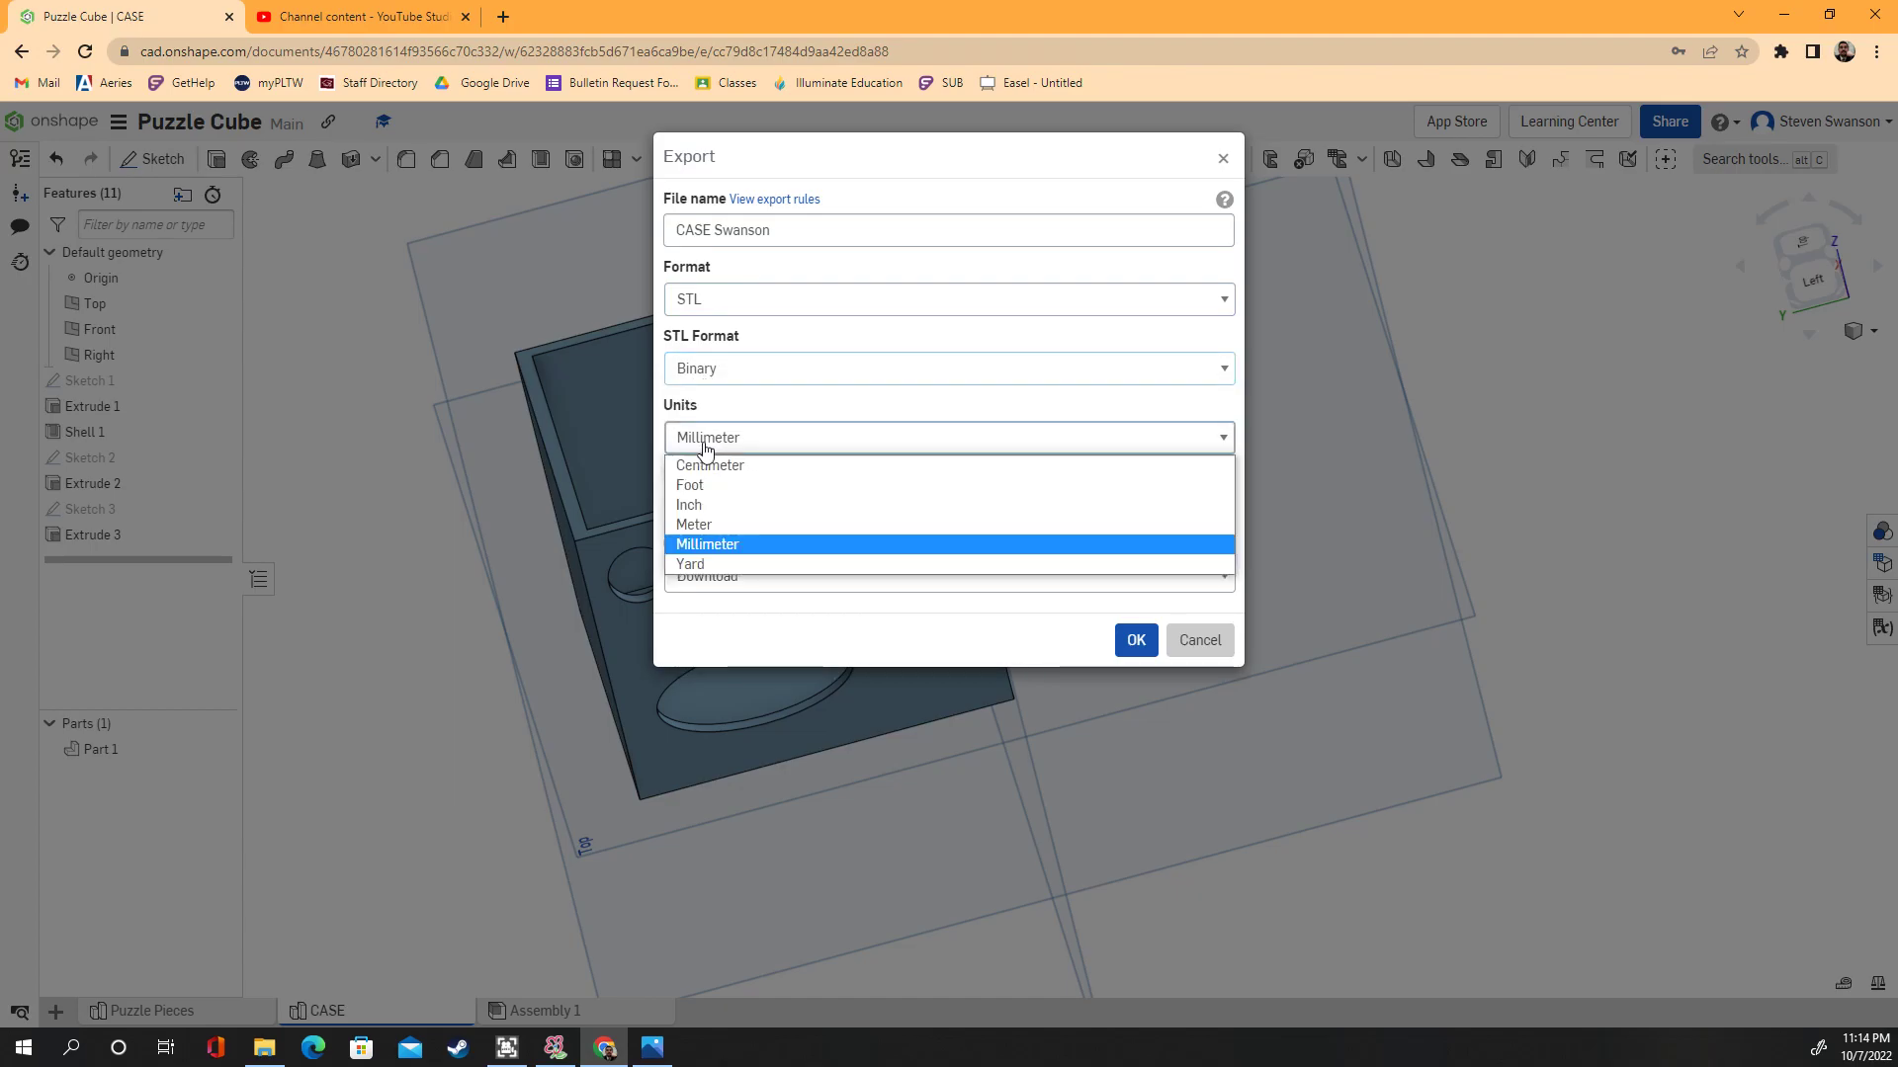
{"action": "left_click", "coordinate": [720, 524]}
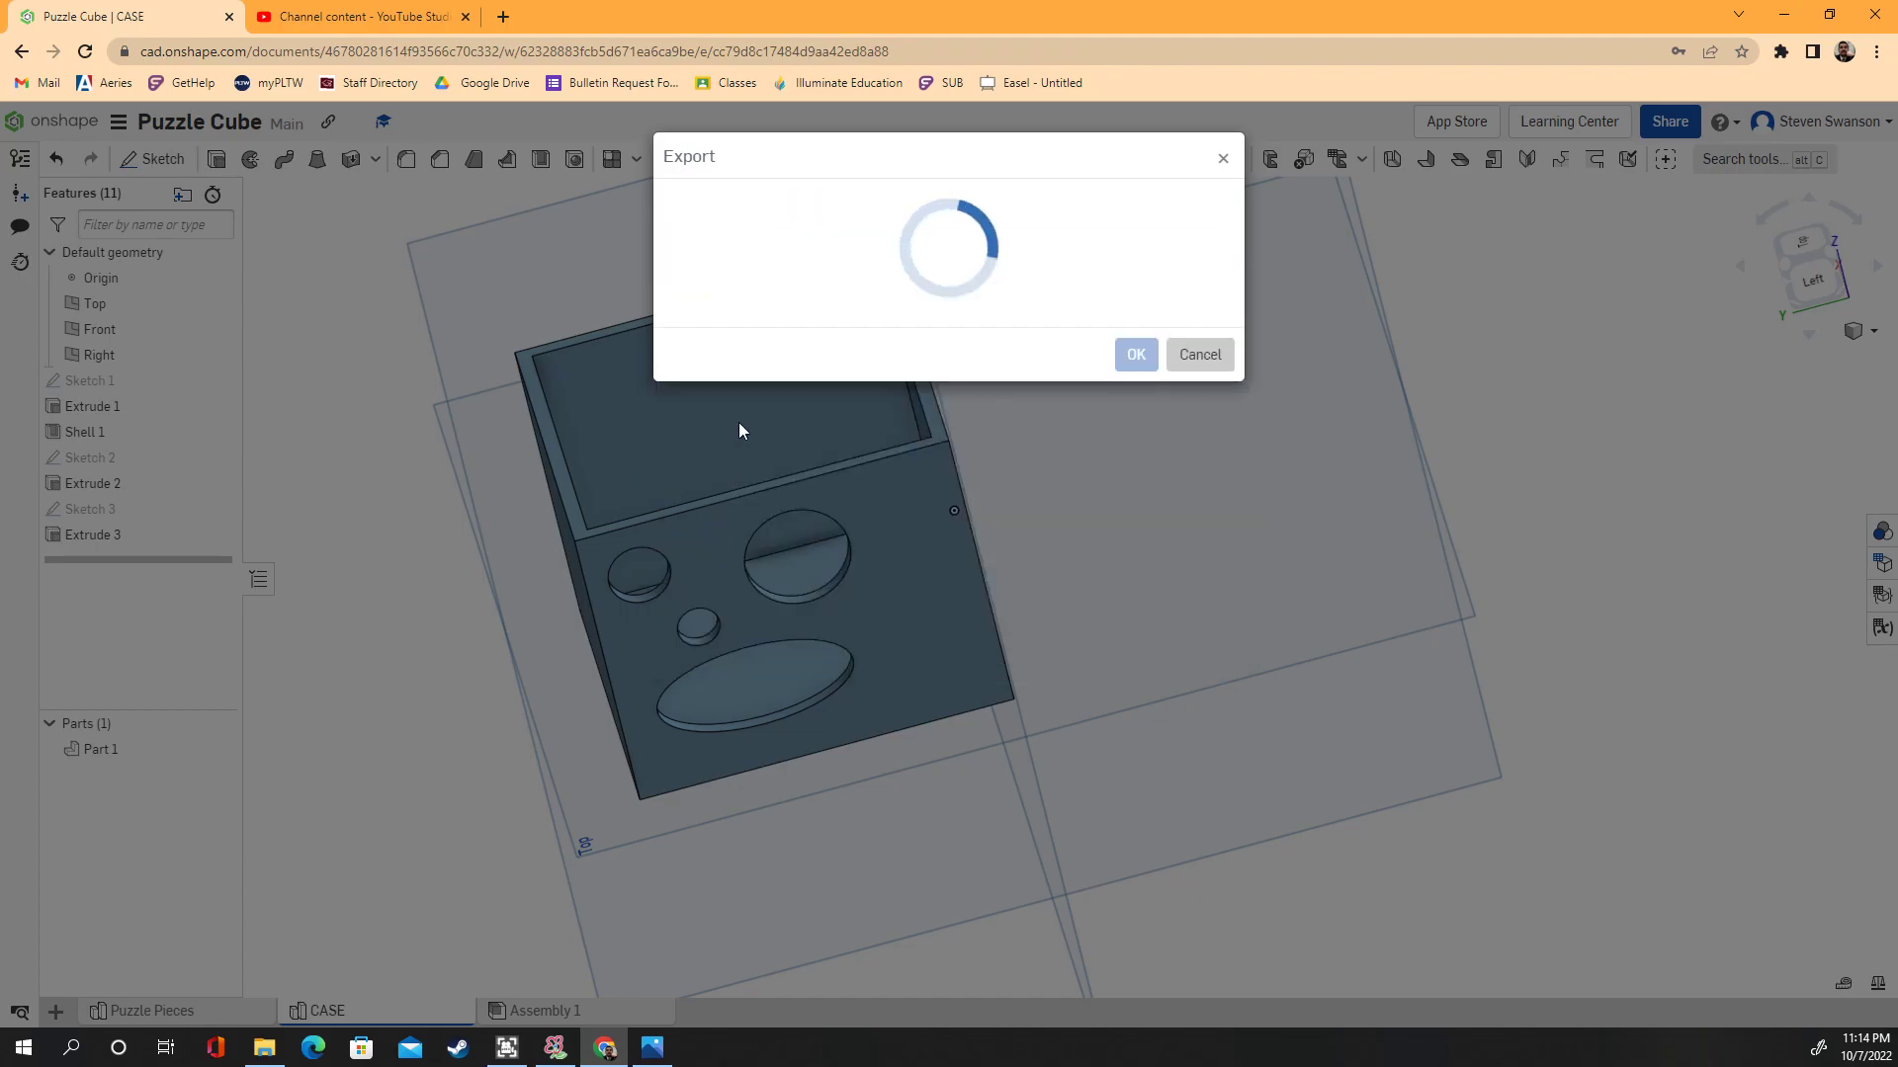
{"action": "left_click", "coordinate": [724, 438]}
{"action": "left_click", "coordinate": [716, 543]}
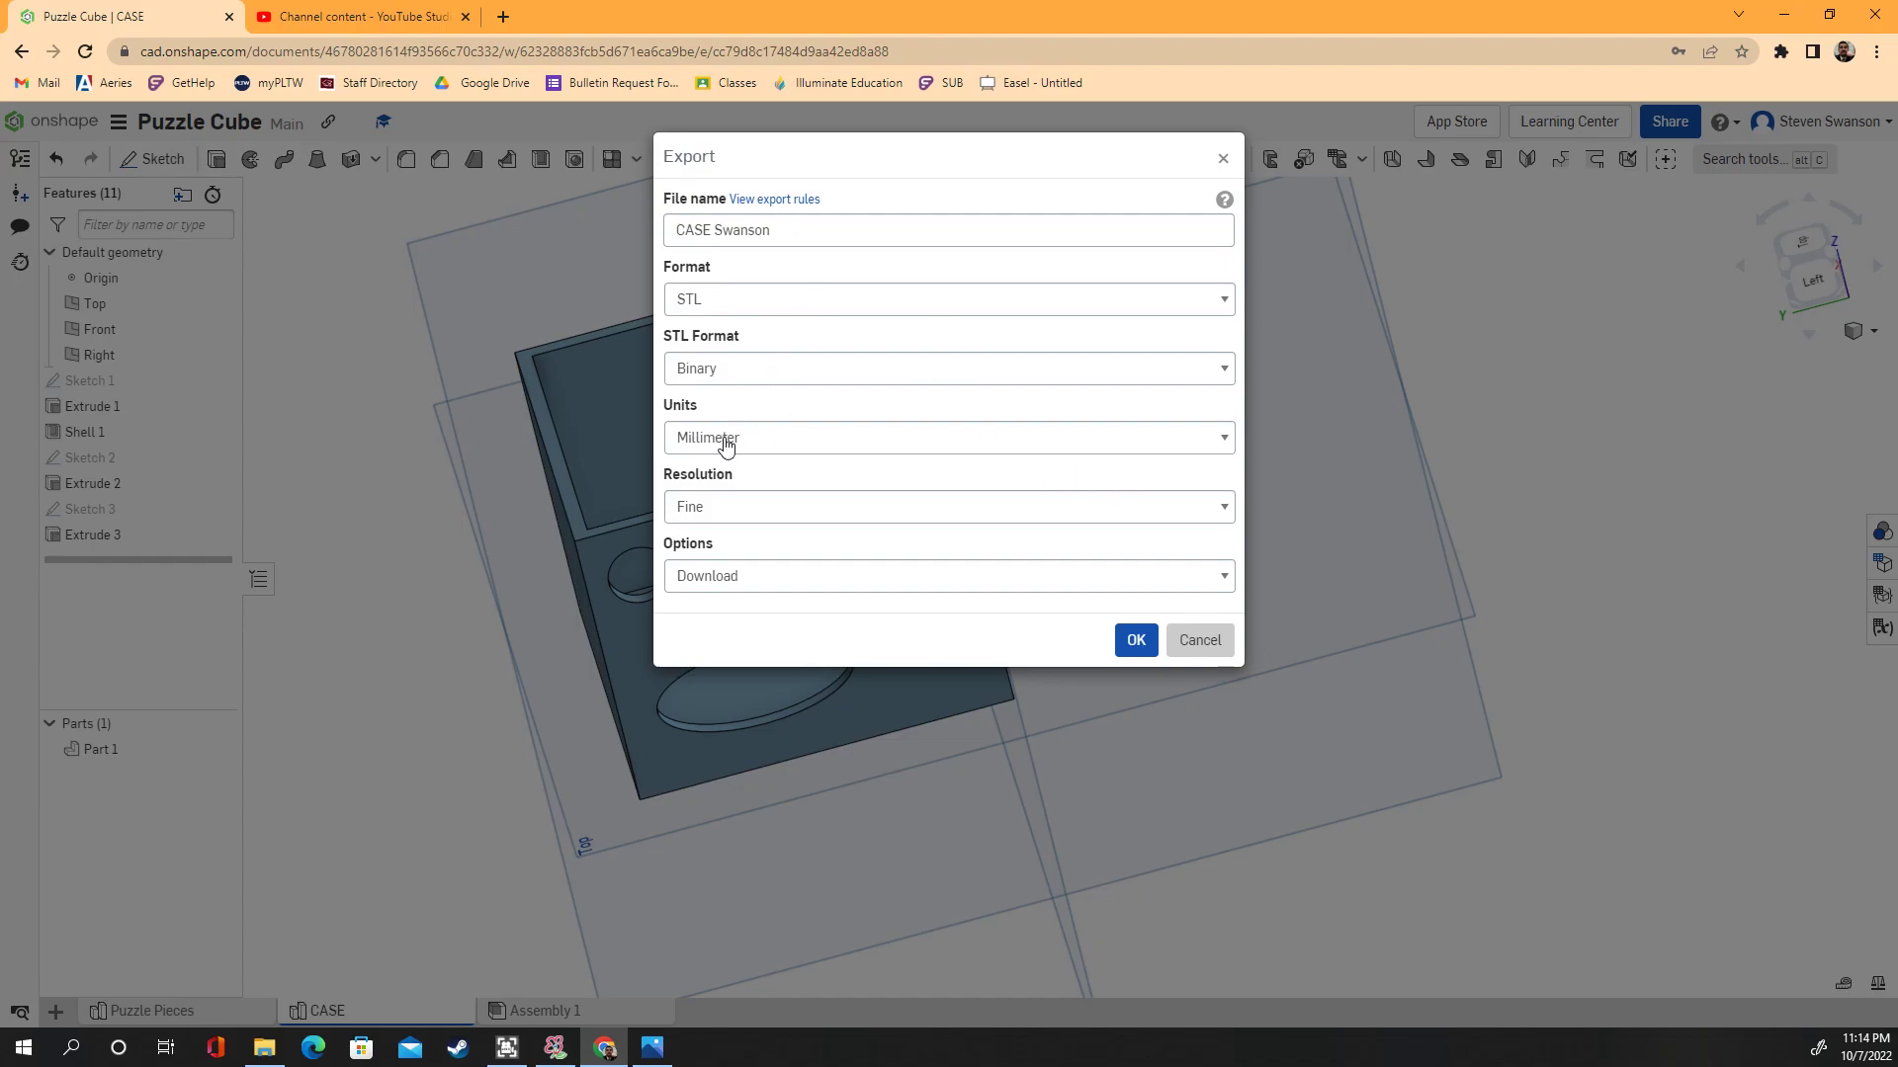
Set the export resolution to Fine and save the case's STL file to the Desktop
{"action": "left_click", "coordinate": [713, 518]}
{"action": "left_click", "coordinate": [729, 573]}
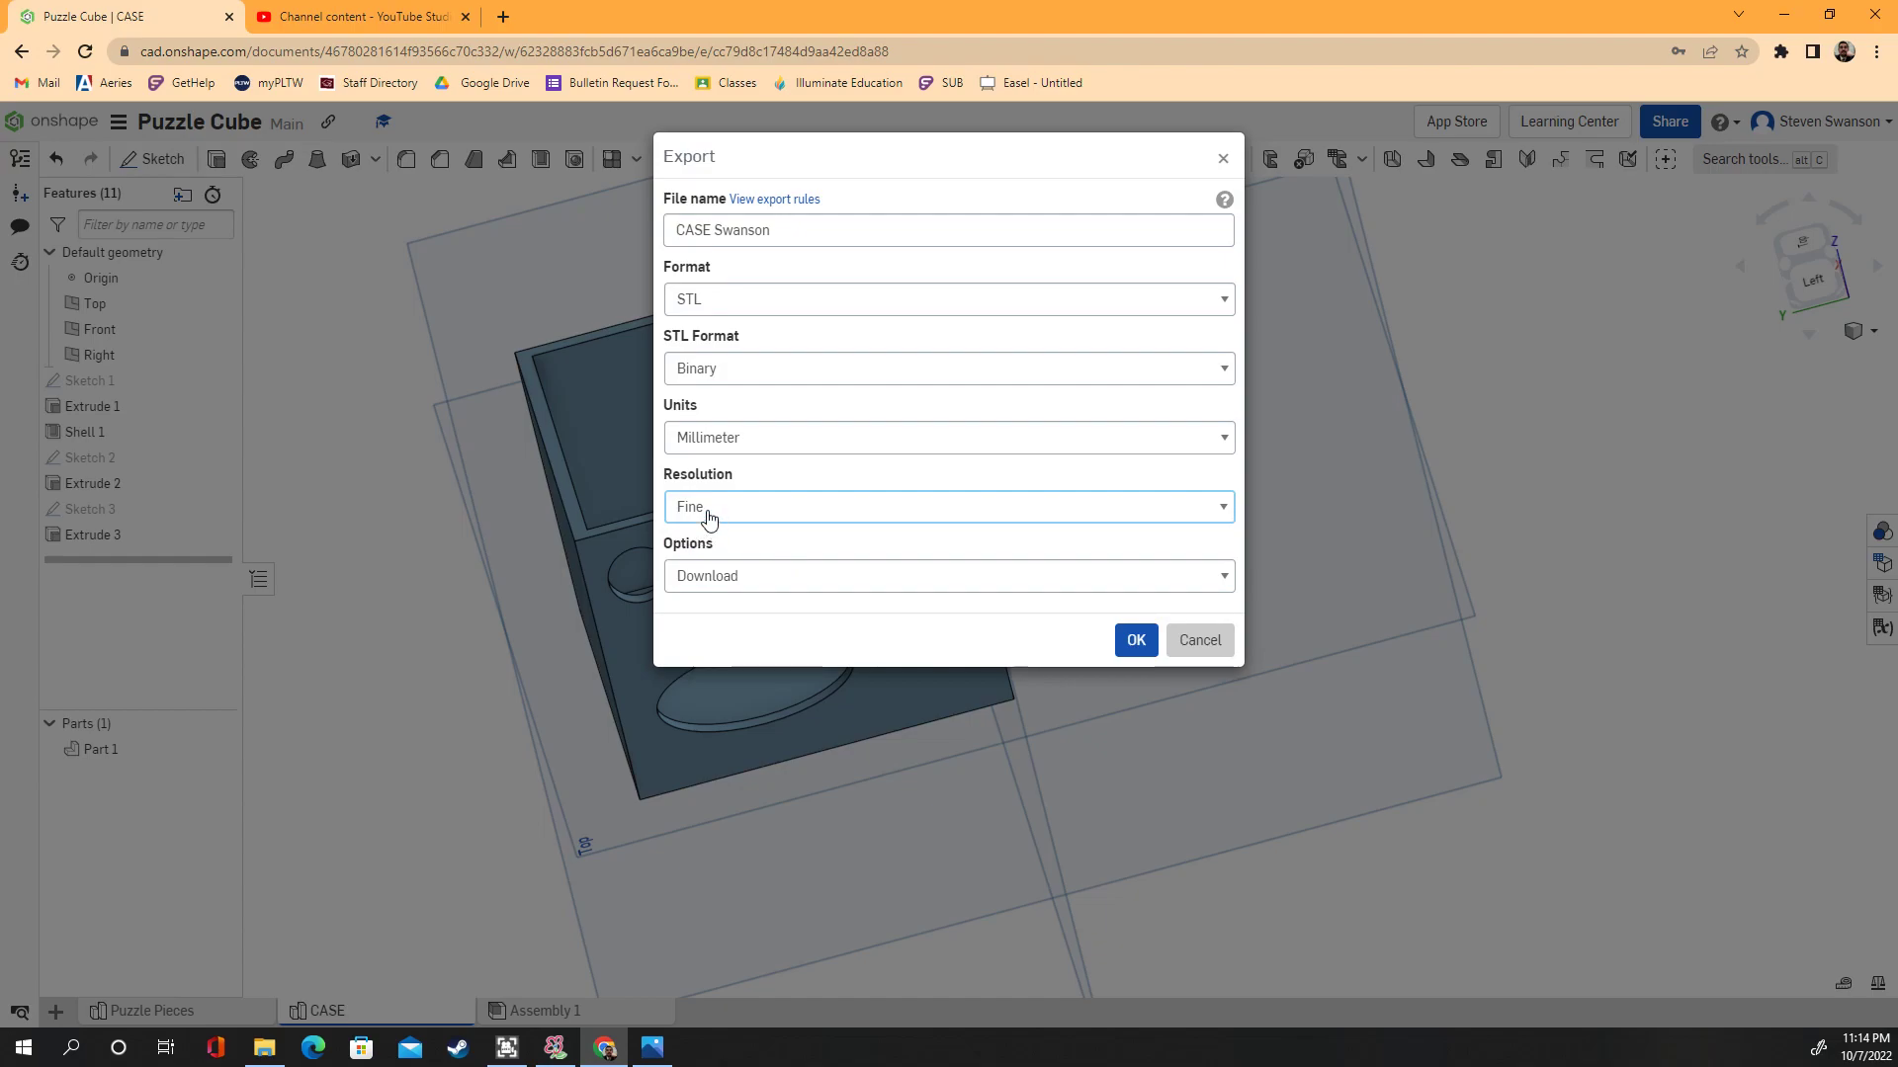
{"action": "left_click", "coordinate": [1130, 644]}
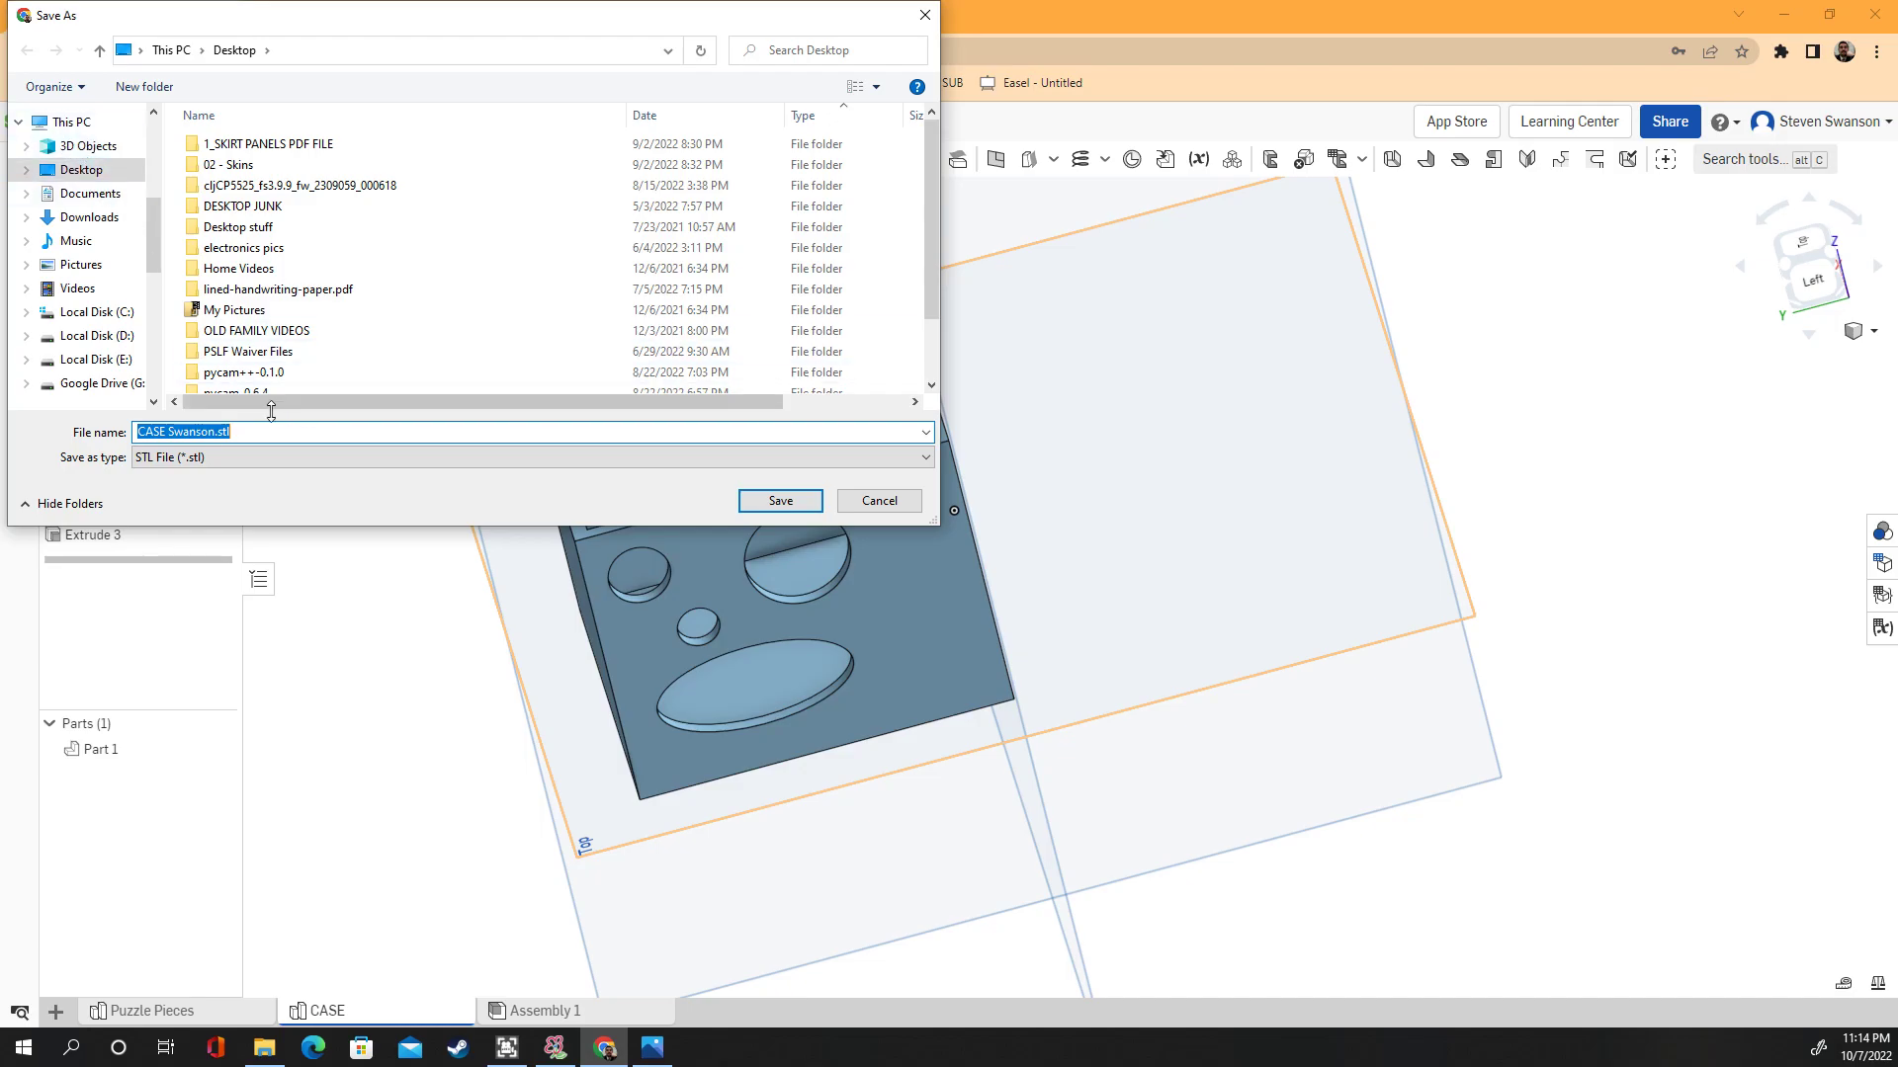
{"action": "left_click", "coordinate": [780, 501]}
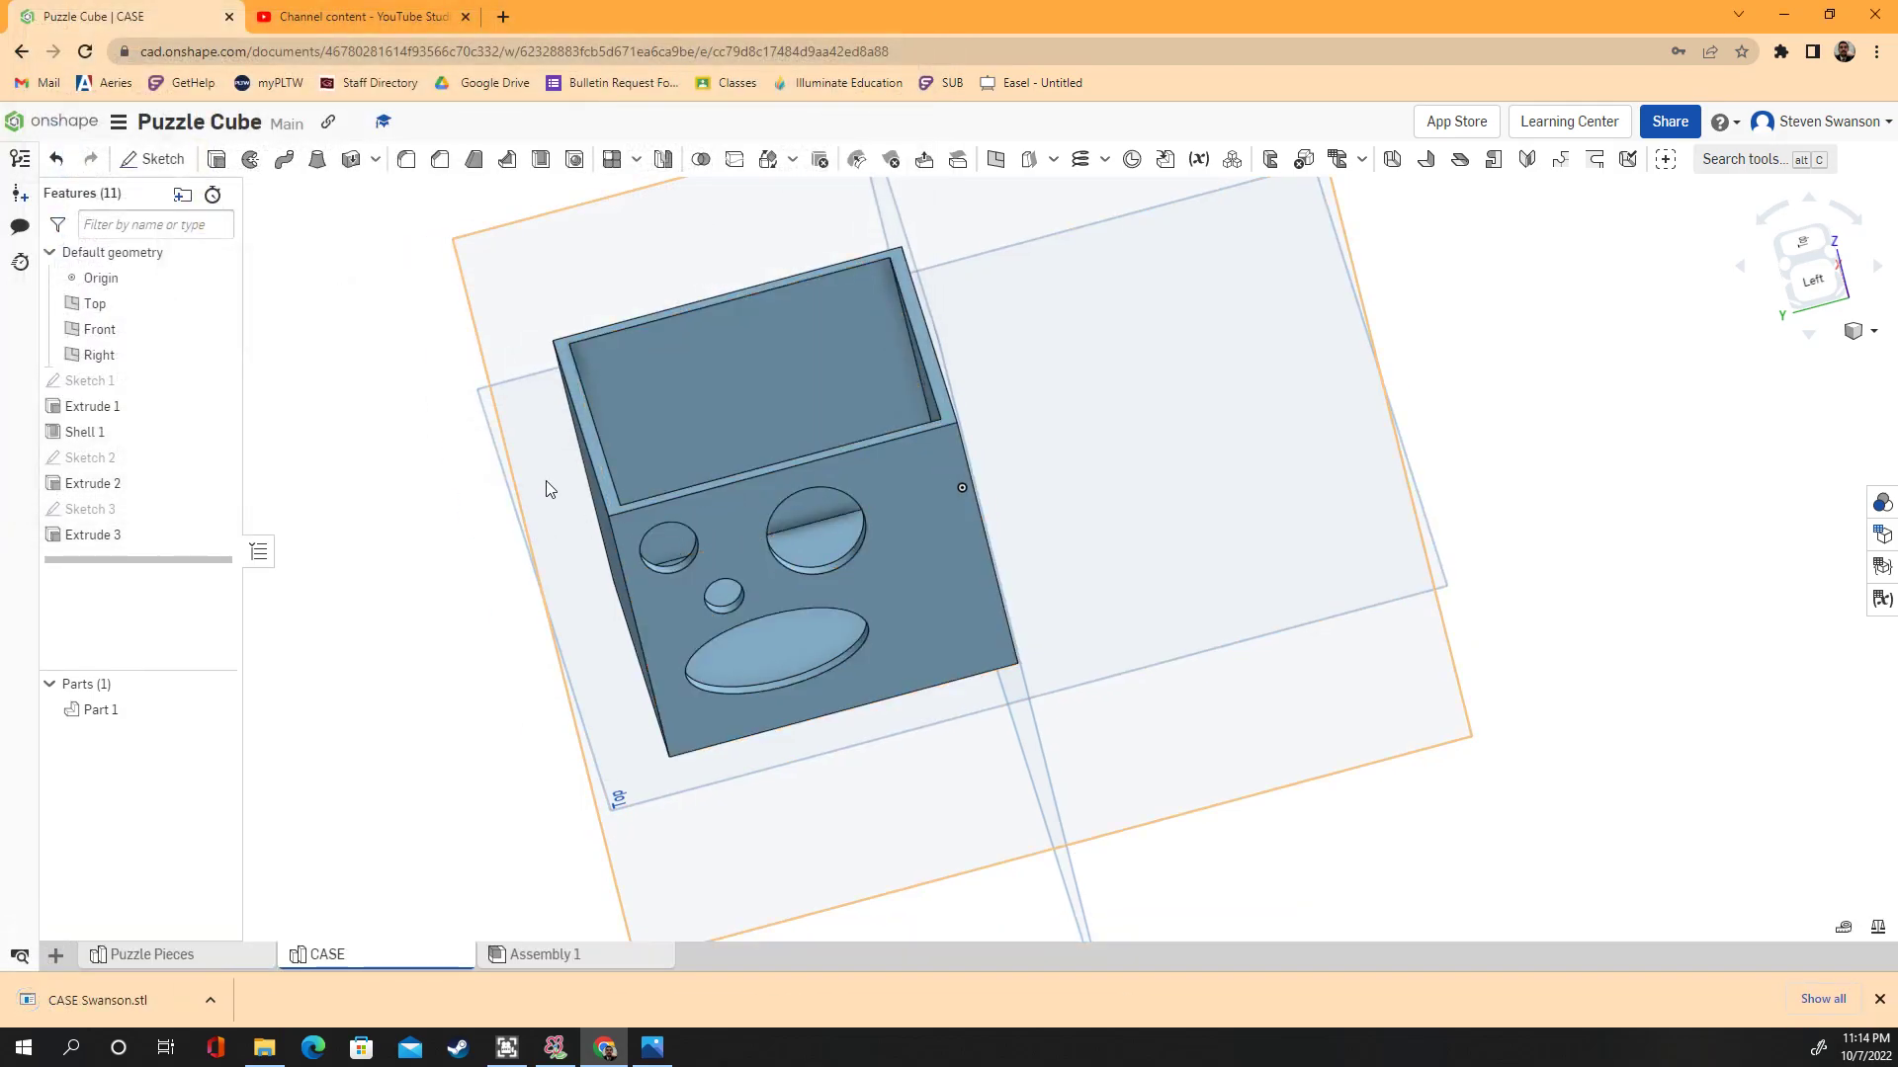
Find and launch Ultimaker Cura 5.0.0, and dismiss its beta update notice
{"action": "left_click", "coordinate": [73, 1050]}
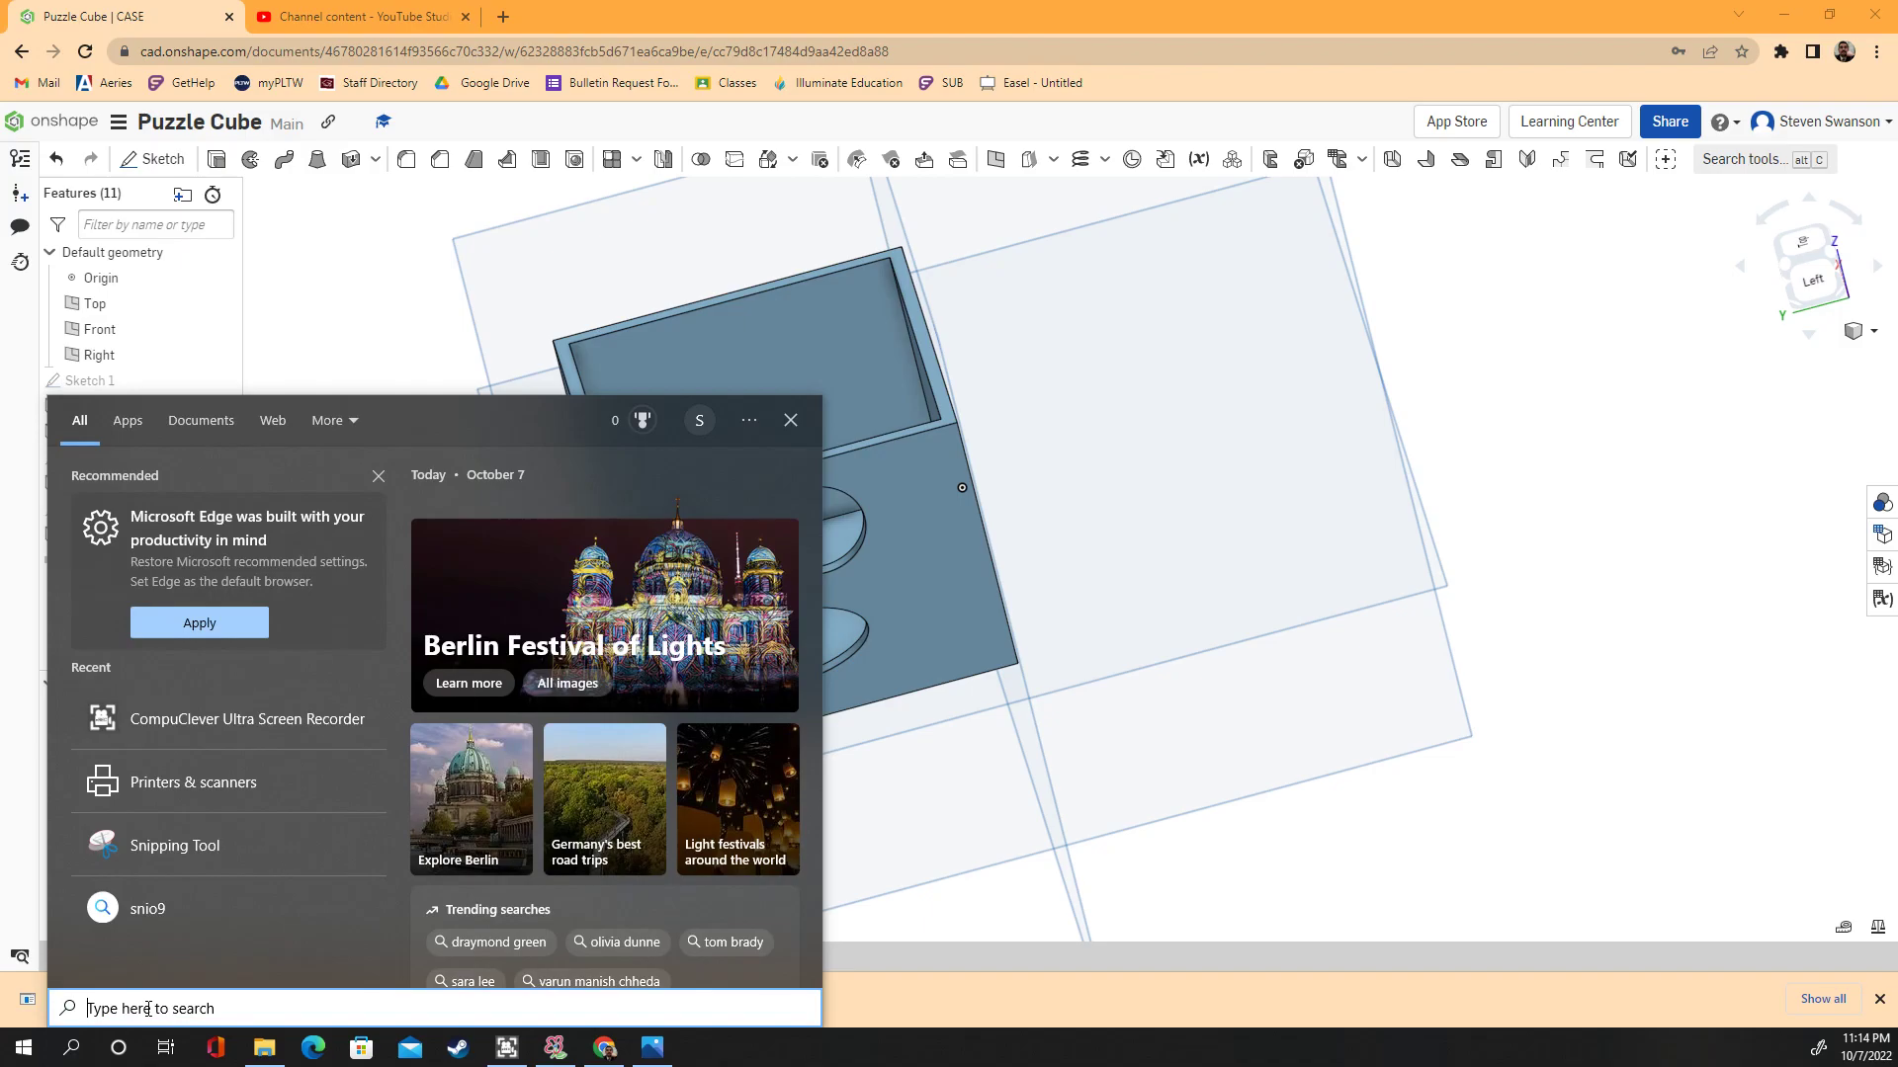
{"action": "type", "text": "cura"}
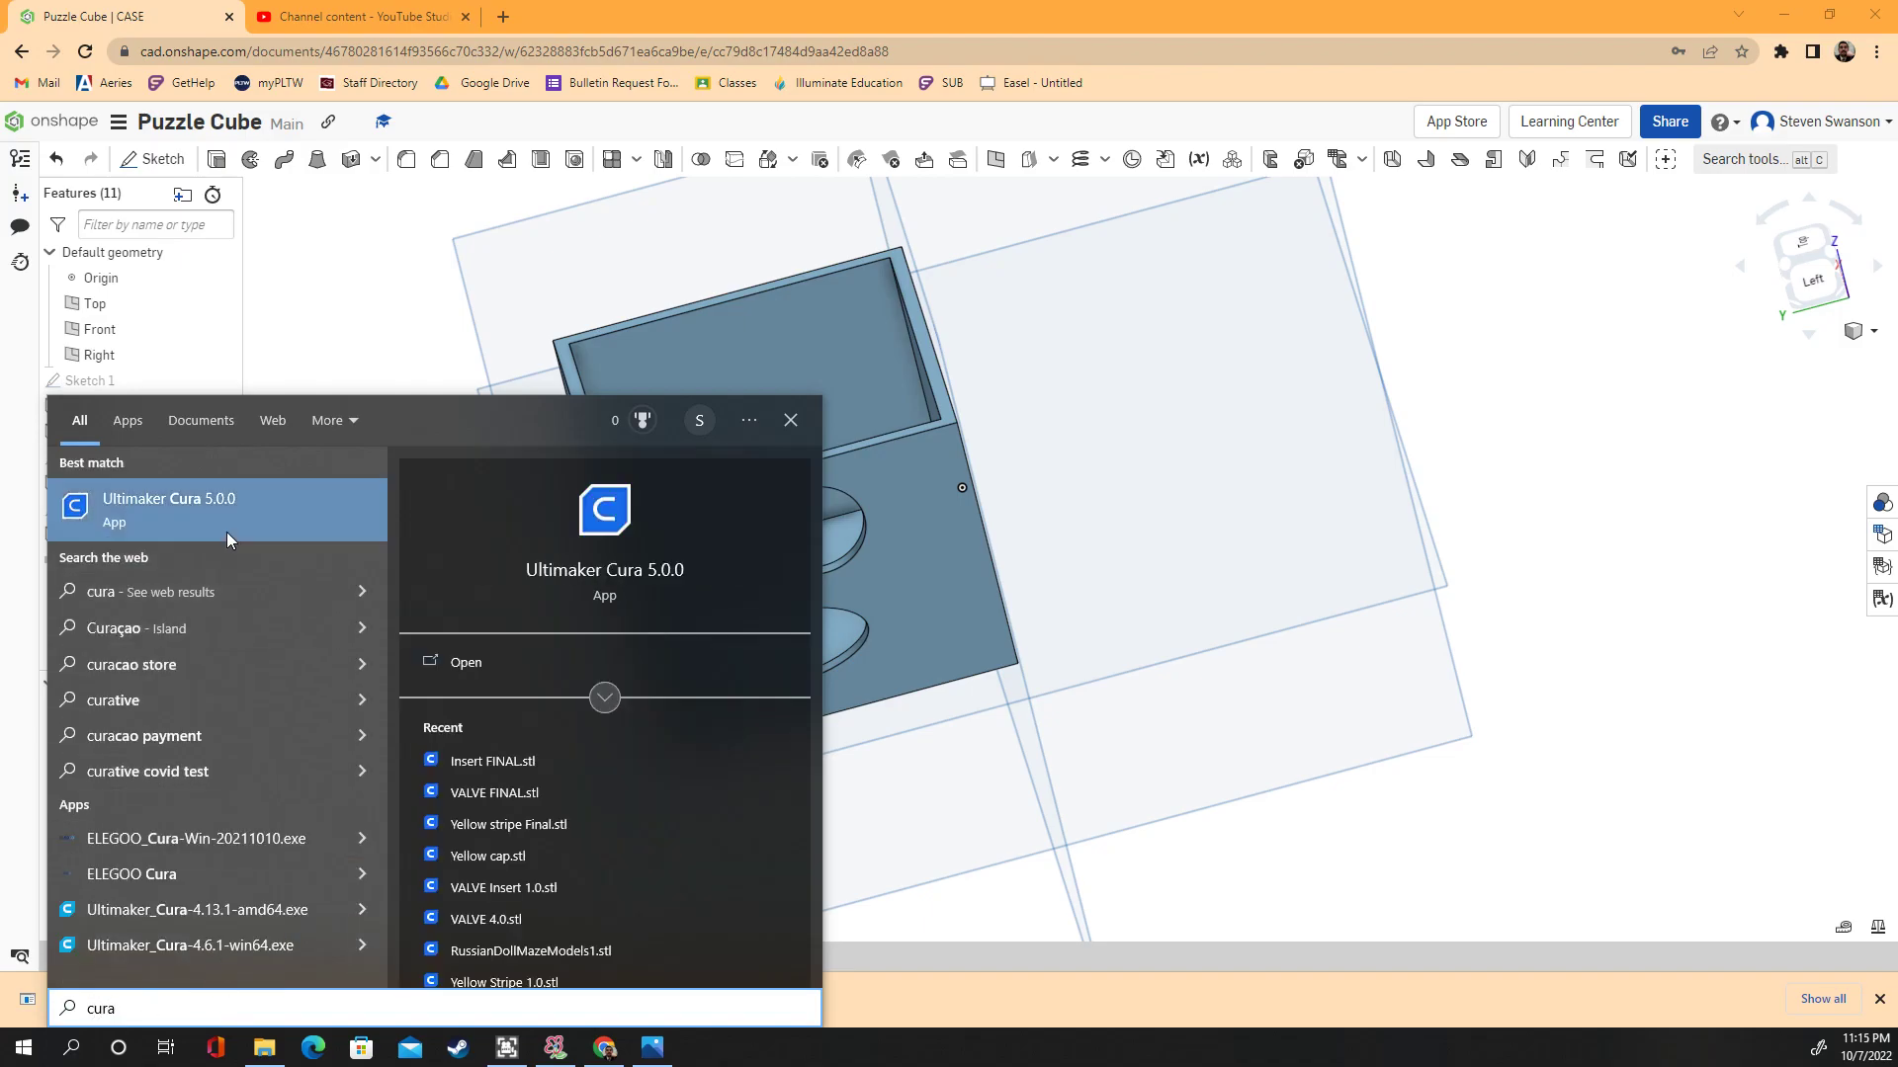
{"action": "left_click", "coordinate": [150, 509]}
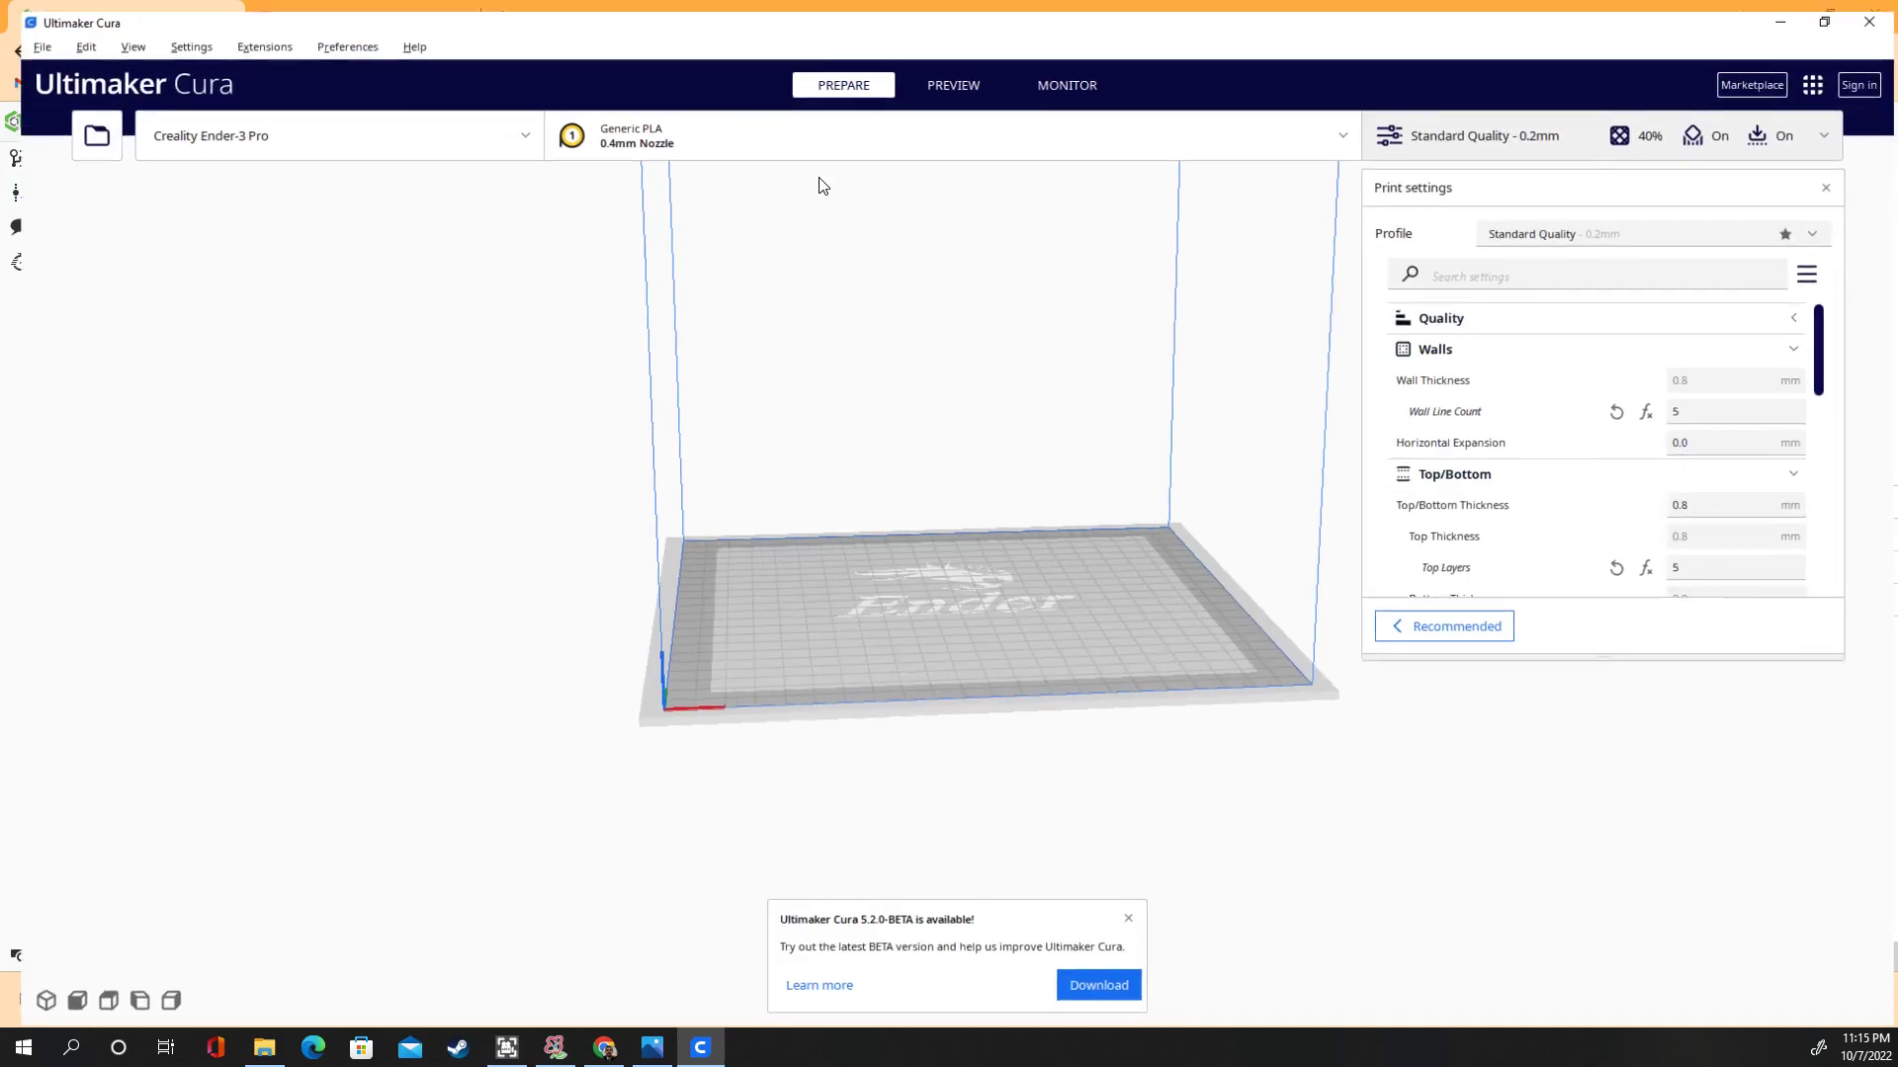
{"action": "left_click", "coordinate": [1122, 919]}
Start adding a new printer and expand the list of non-networked models
{"action": "left_click", "coordinate": [255, 145]}
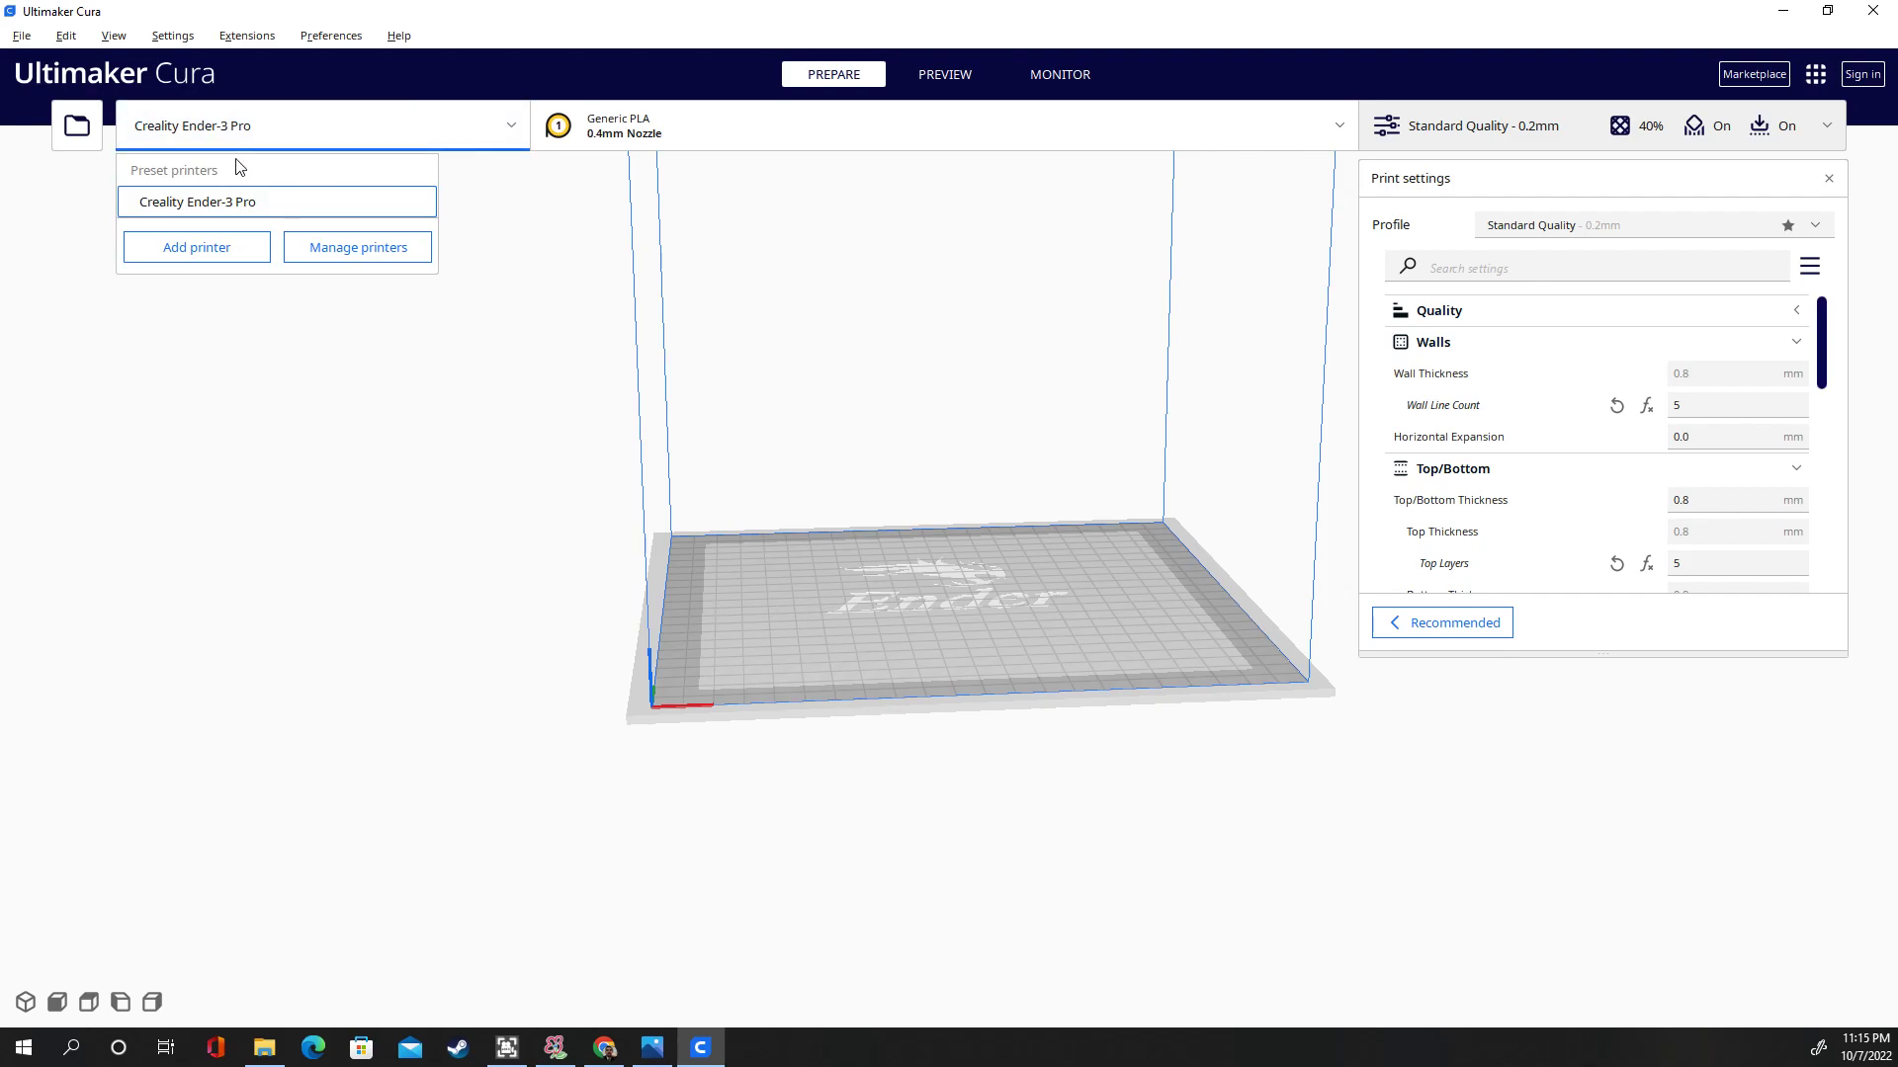
{"action": "left_click", "coordinate": [330, 477]}
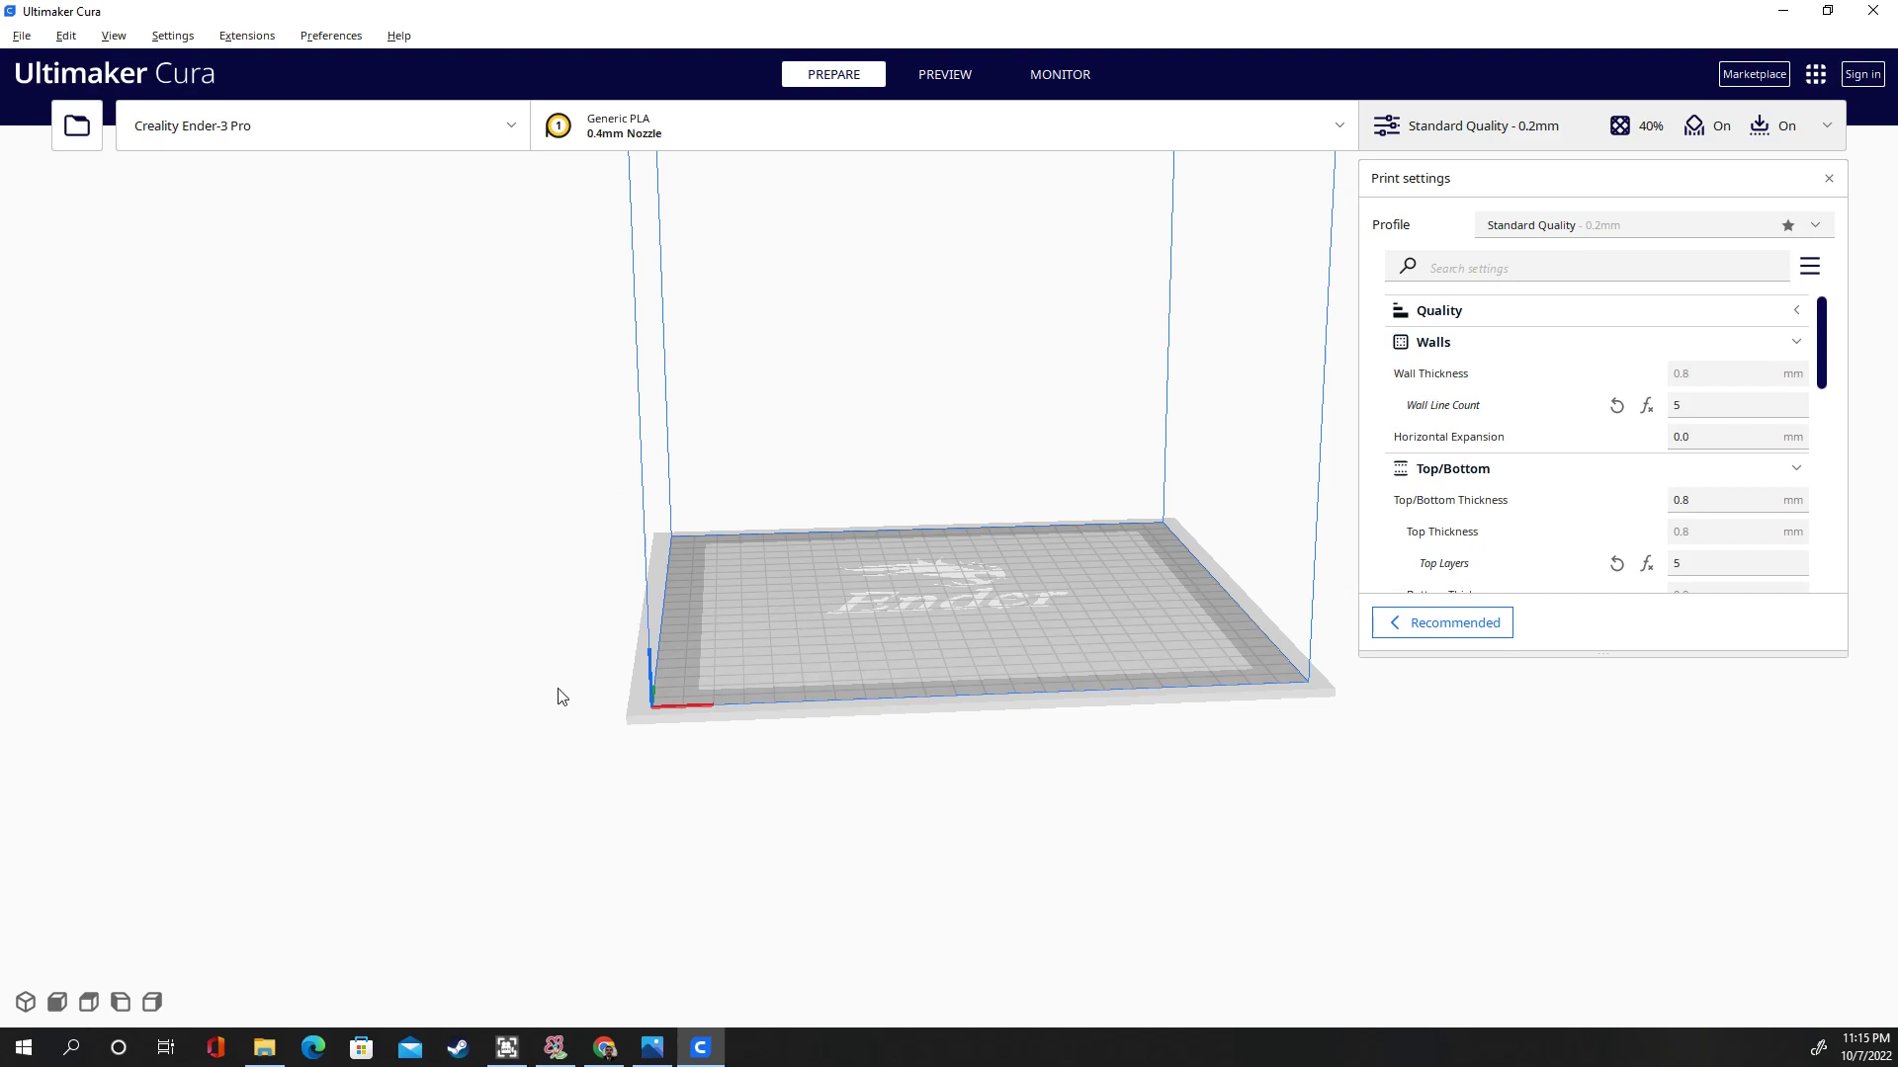
{"action": "left_click", "coordinate": [204, 132]}
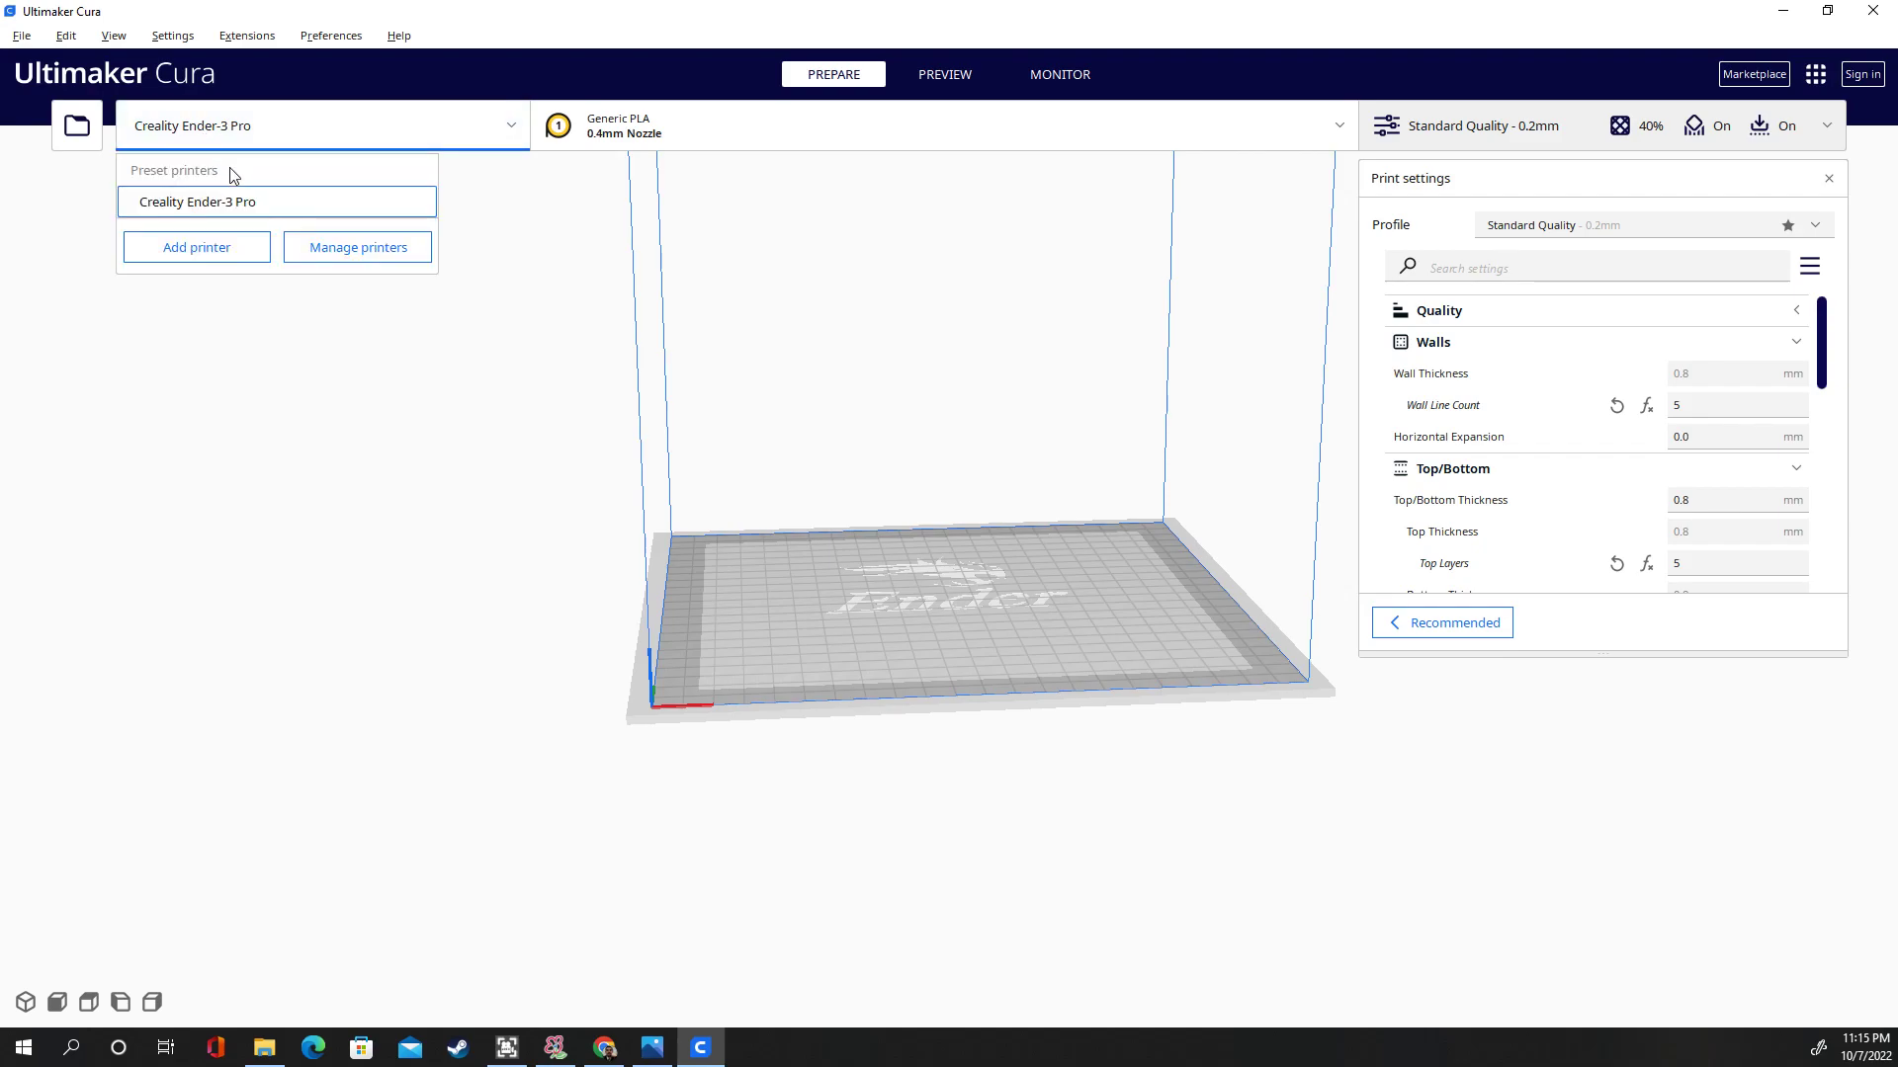
{"action": "left_click", "coordinate": [188, 253]}
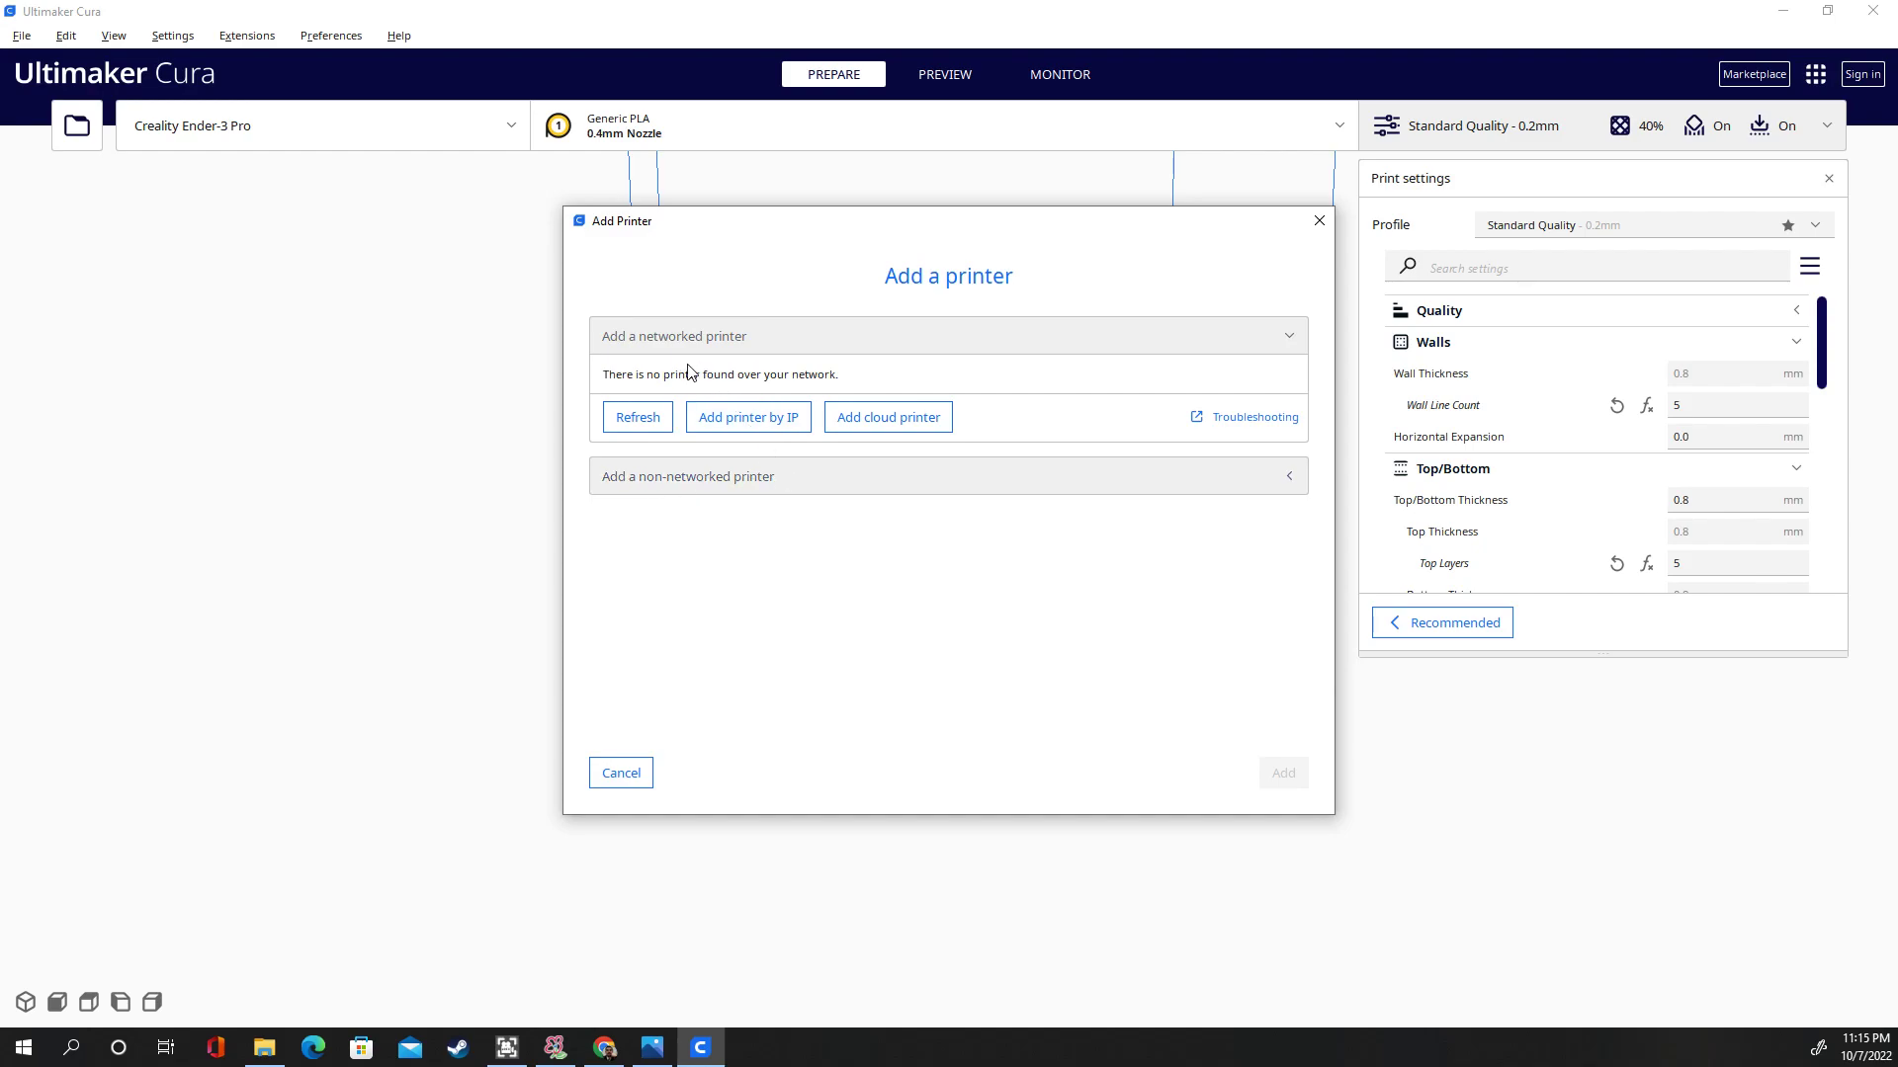
{"action": "left_click", "coordinate": [698, 482]}
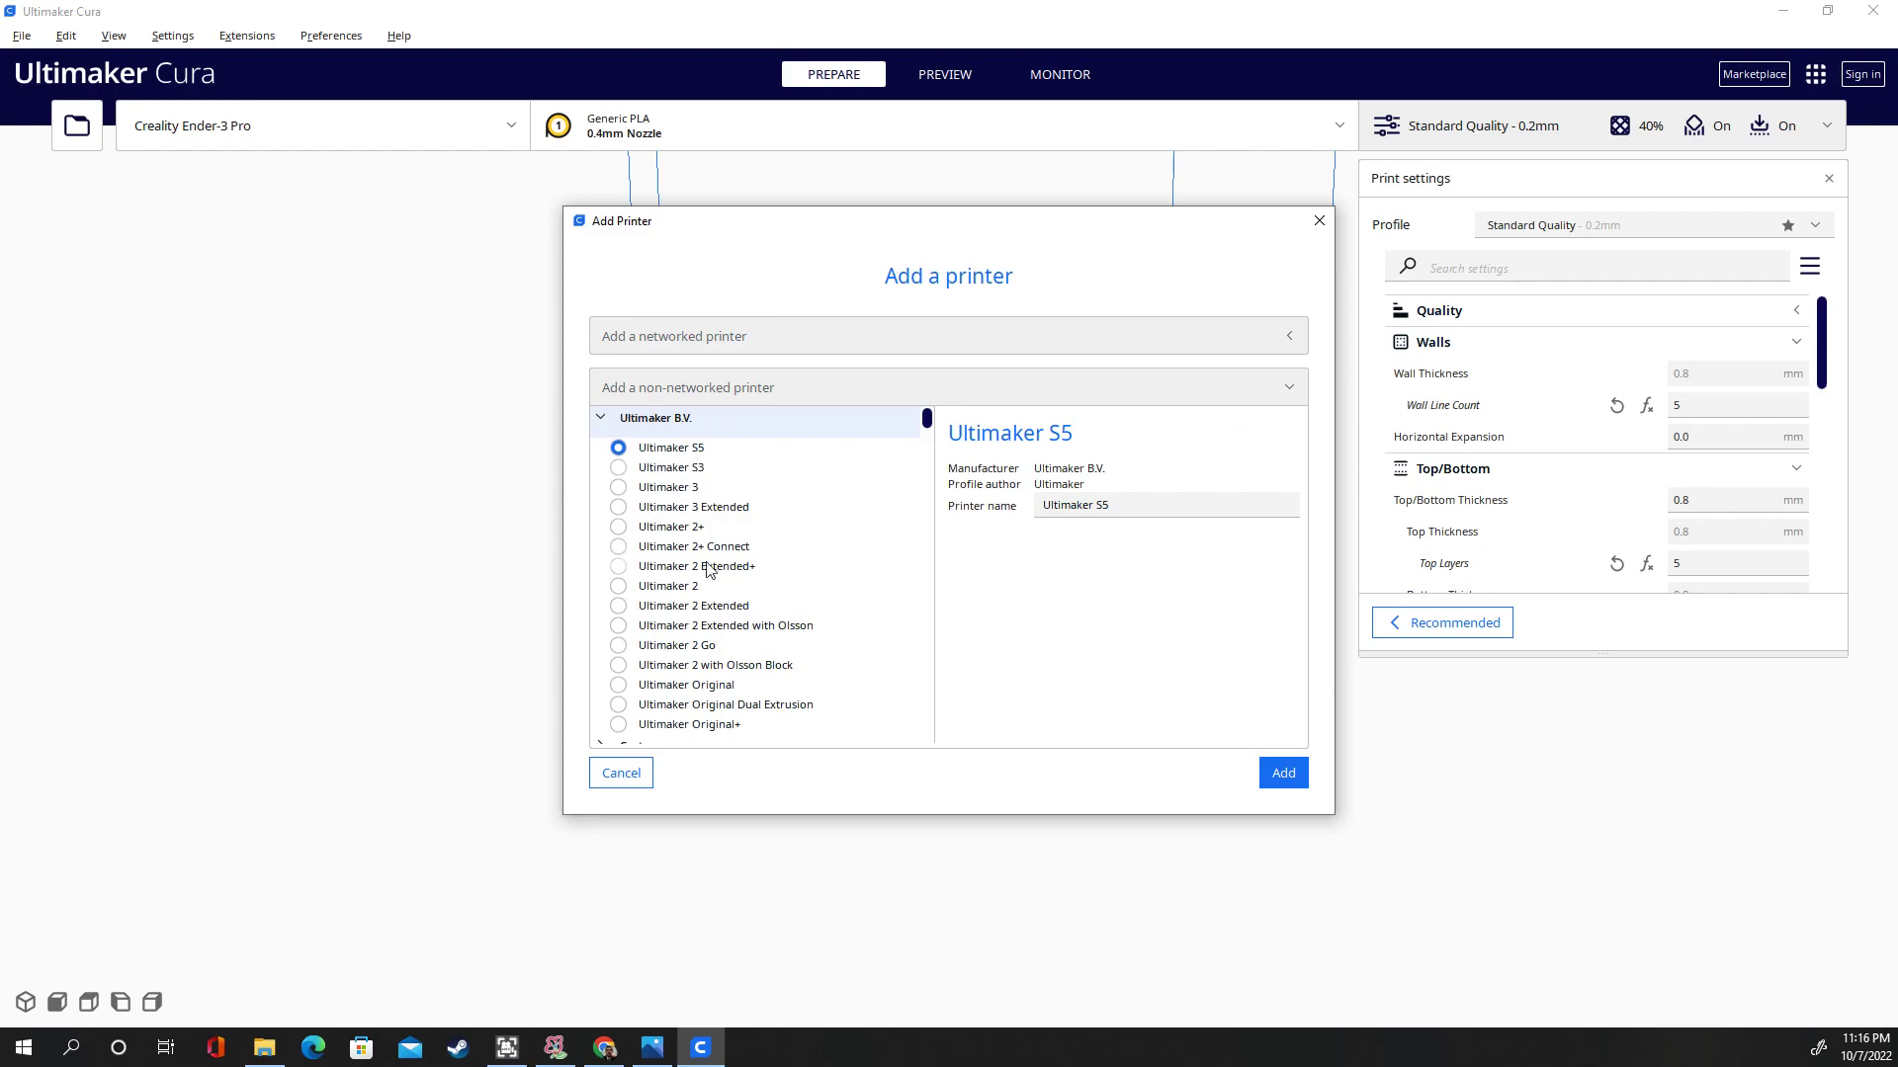
Add the Creality Ender-3 Pro from the Creality3D models, accepting the default machine settings
{"action": "left_click_drag", "start_coordinate": [926, 418], "coordinate": [926, 488]}
{"action": "scroll", "coordinate": [926, 485], "scroll_direction": "up", "scroll_amount": 2}
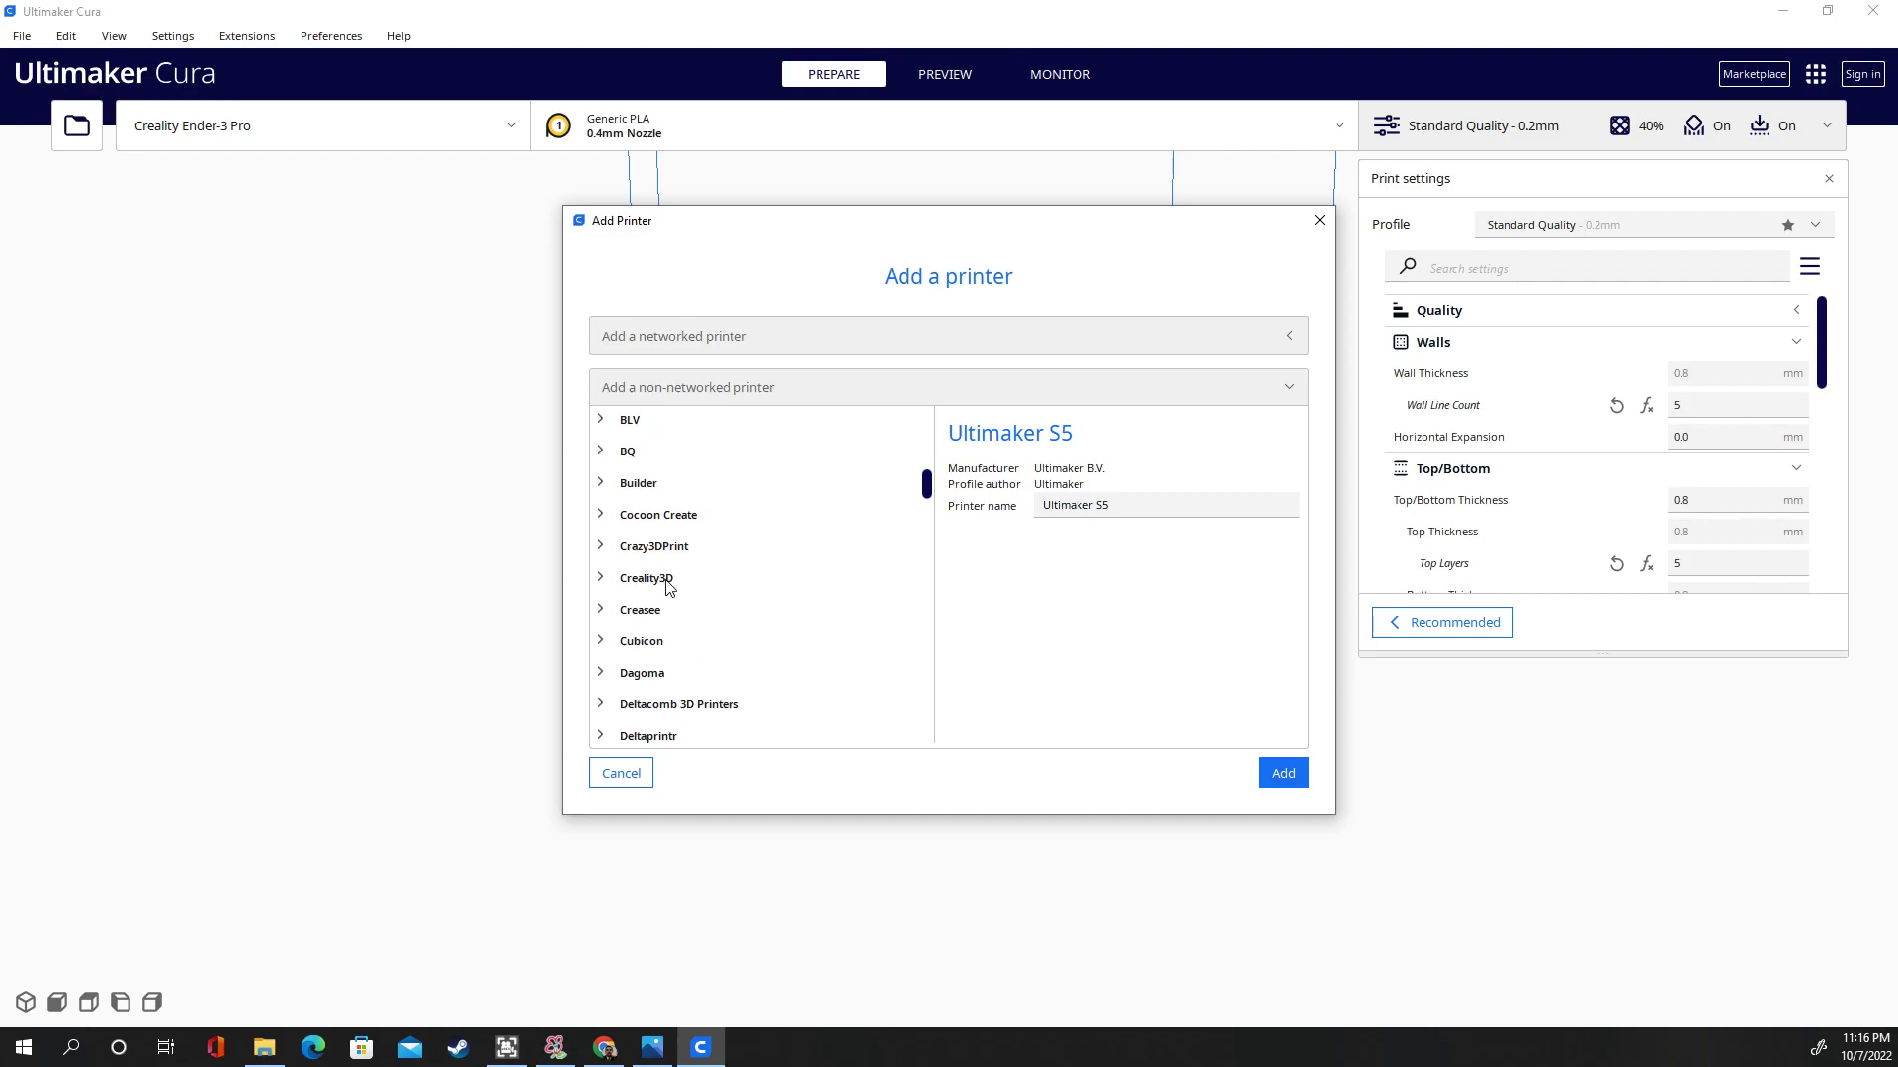
{"action": "left_click", "coordinate": [601, 578]}
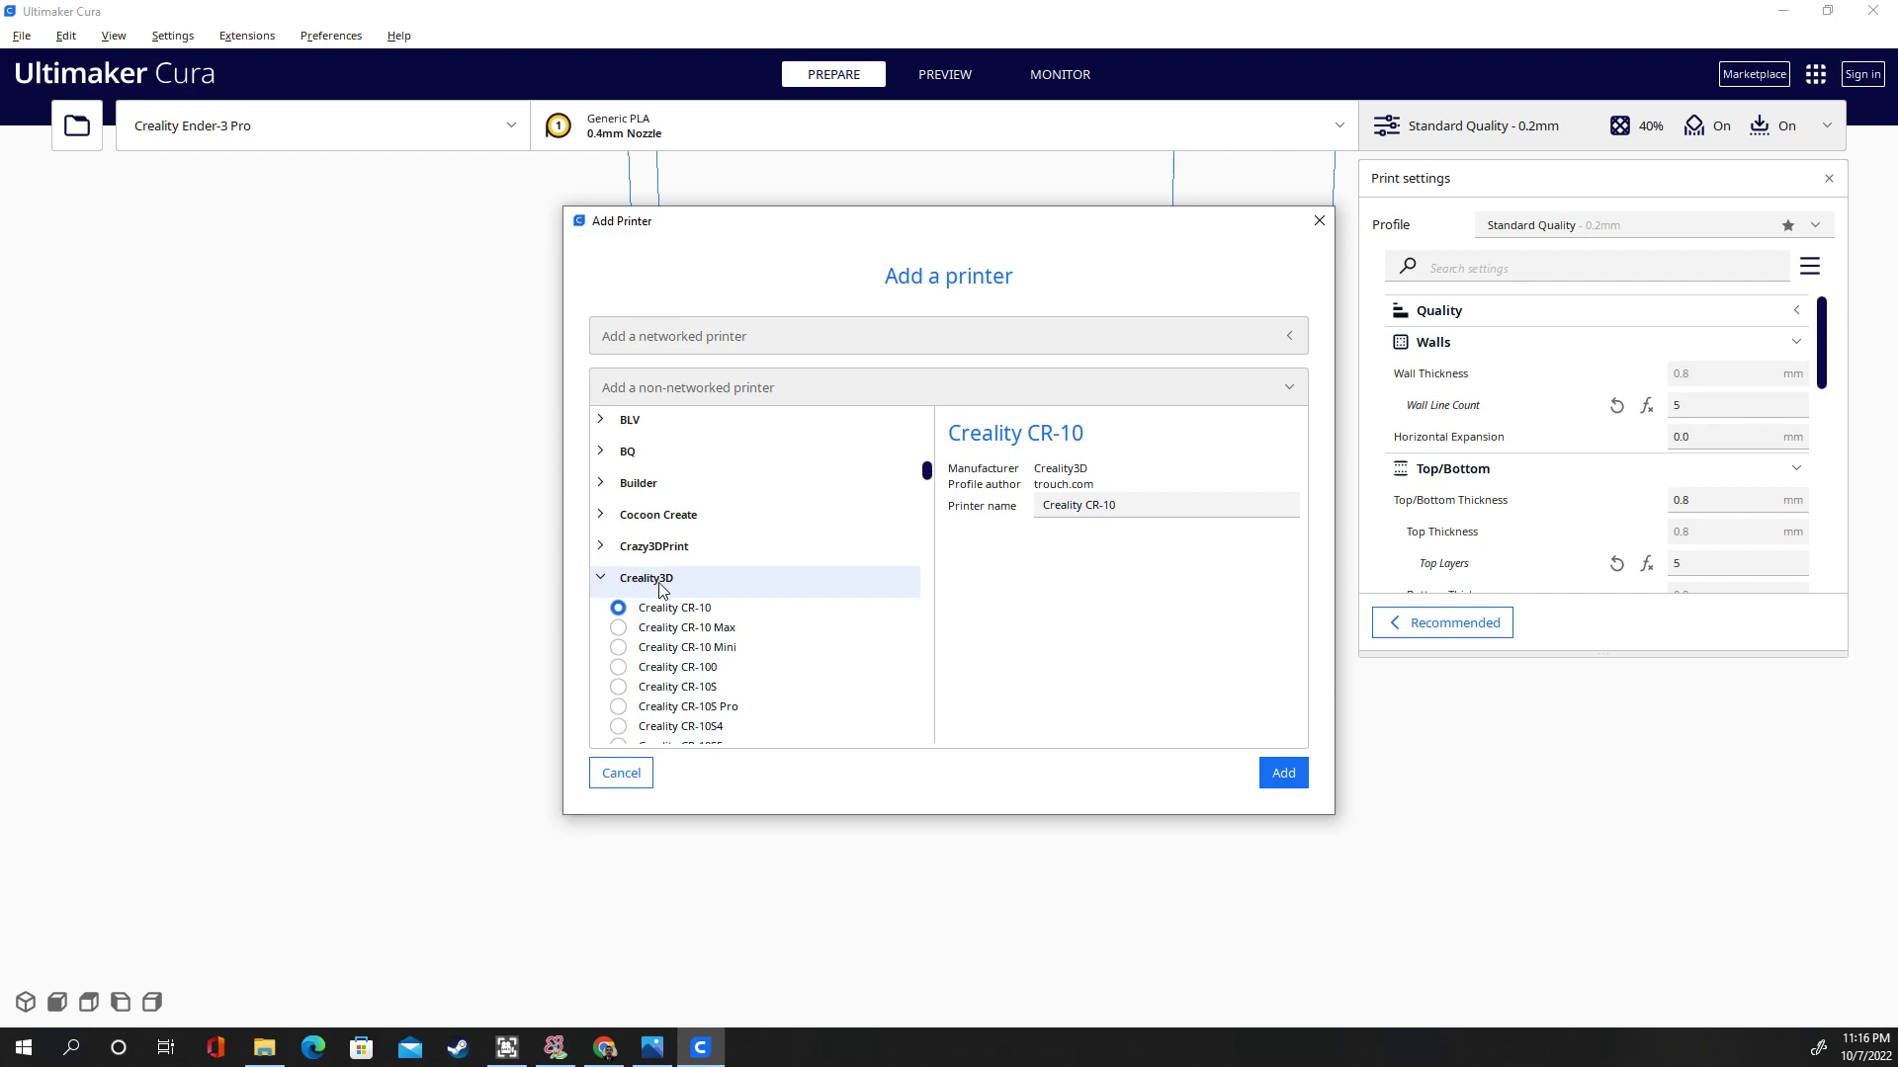
{"action": "scroll", "coordinate": [727, 613], "scroll_direction": "down", "scroll_amount": 3}
{"action": "scroll", "coordinate": [720, 613], "scroll_direction": "up", "scroll_amount": 1}
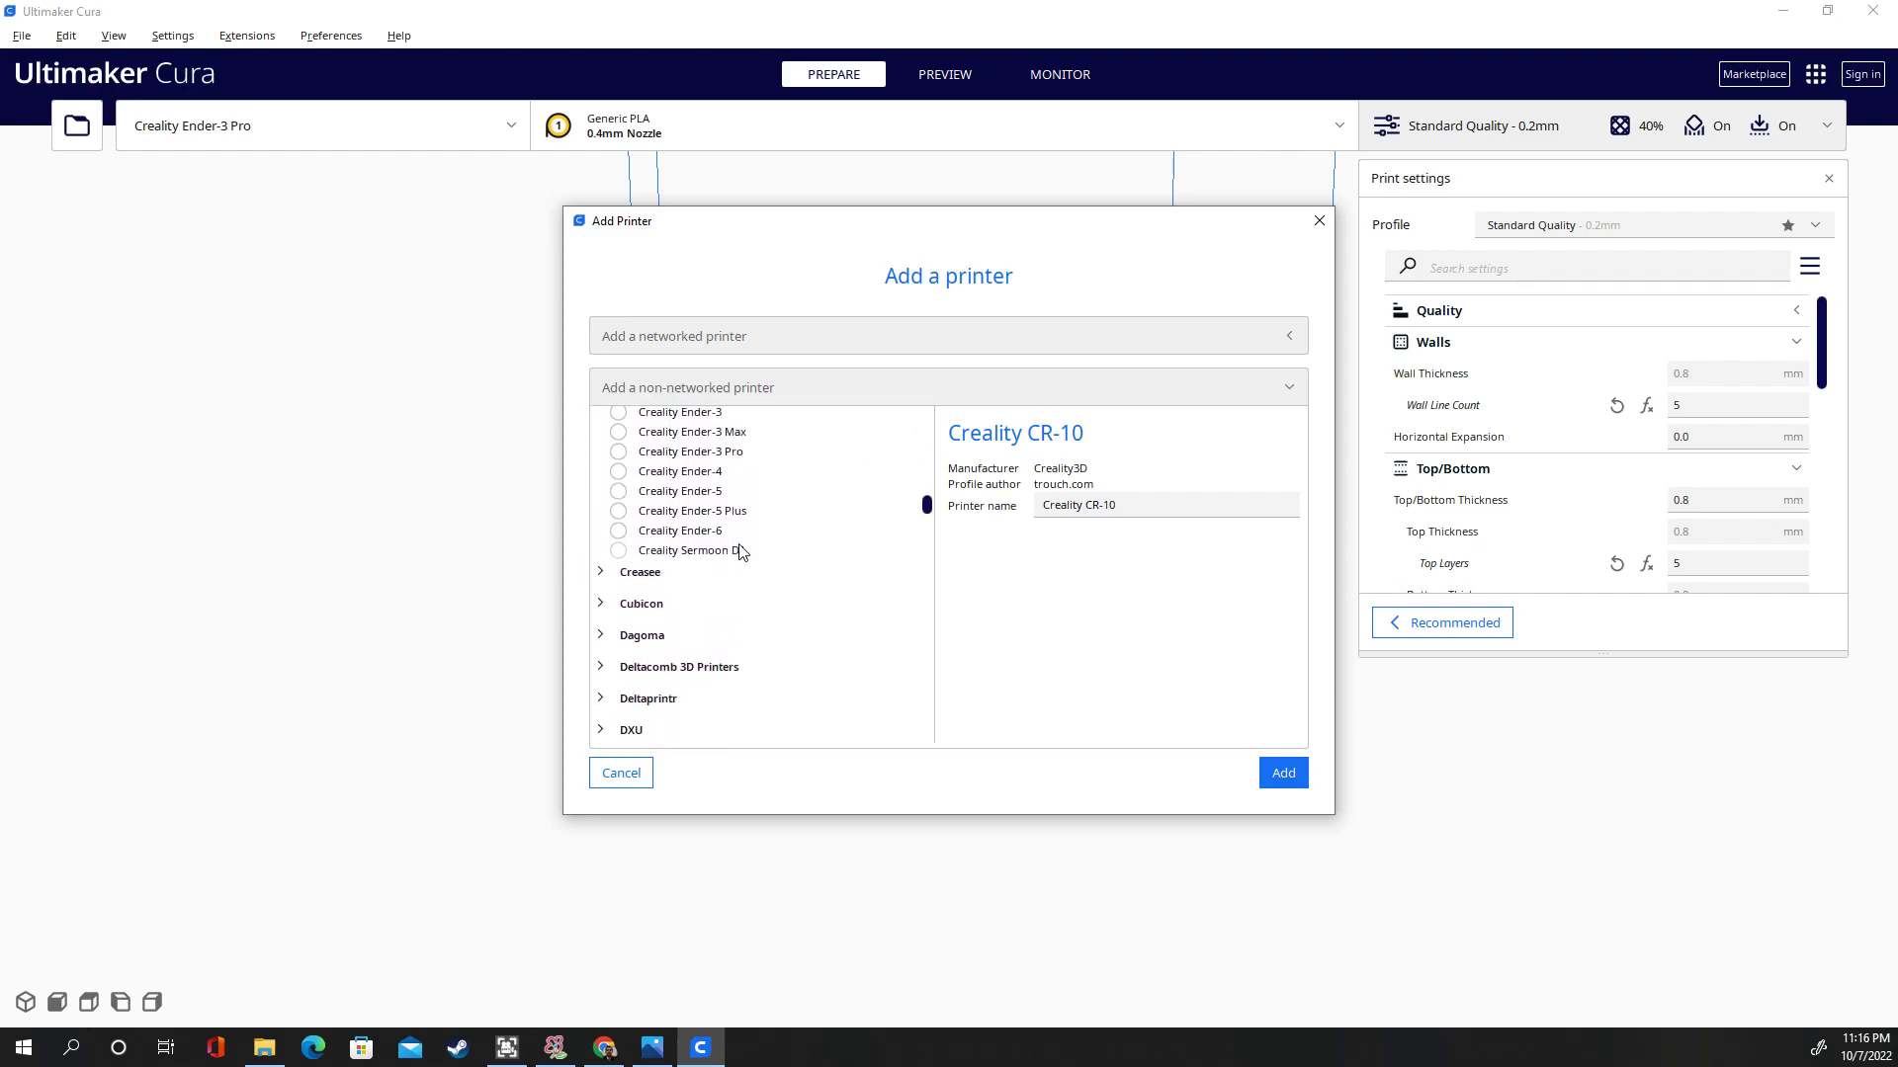
{"action": "left_click", "coordinate": [678, 456]}
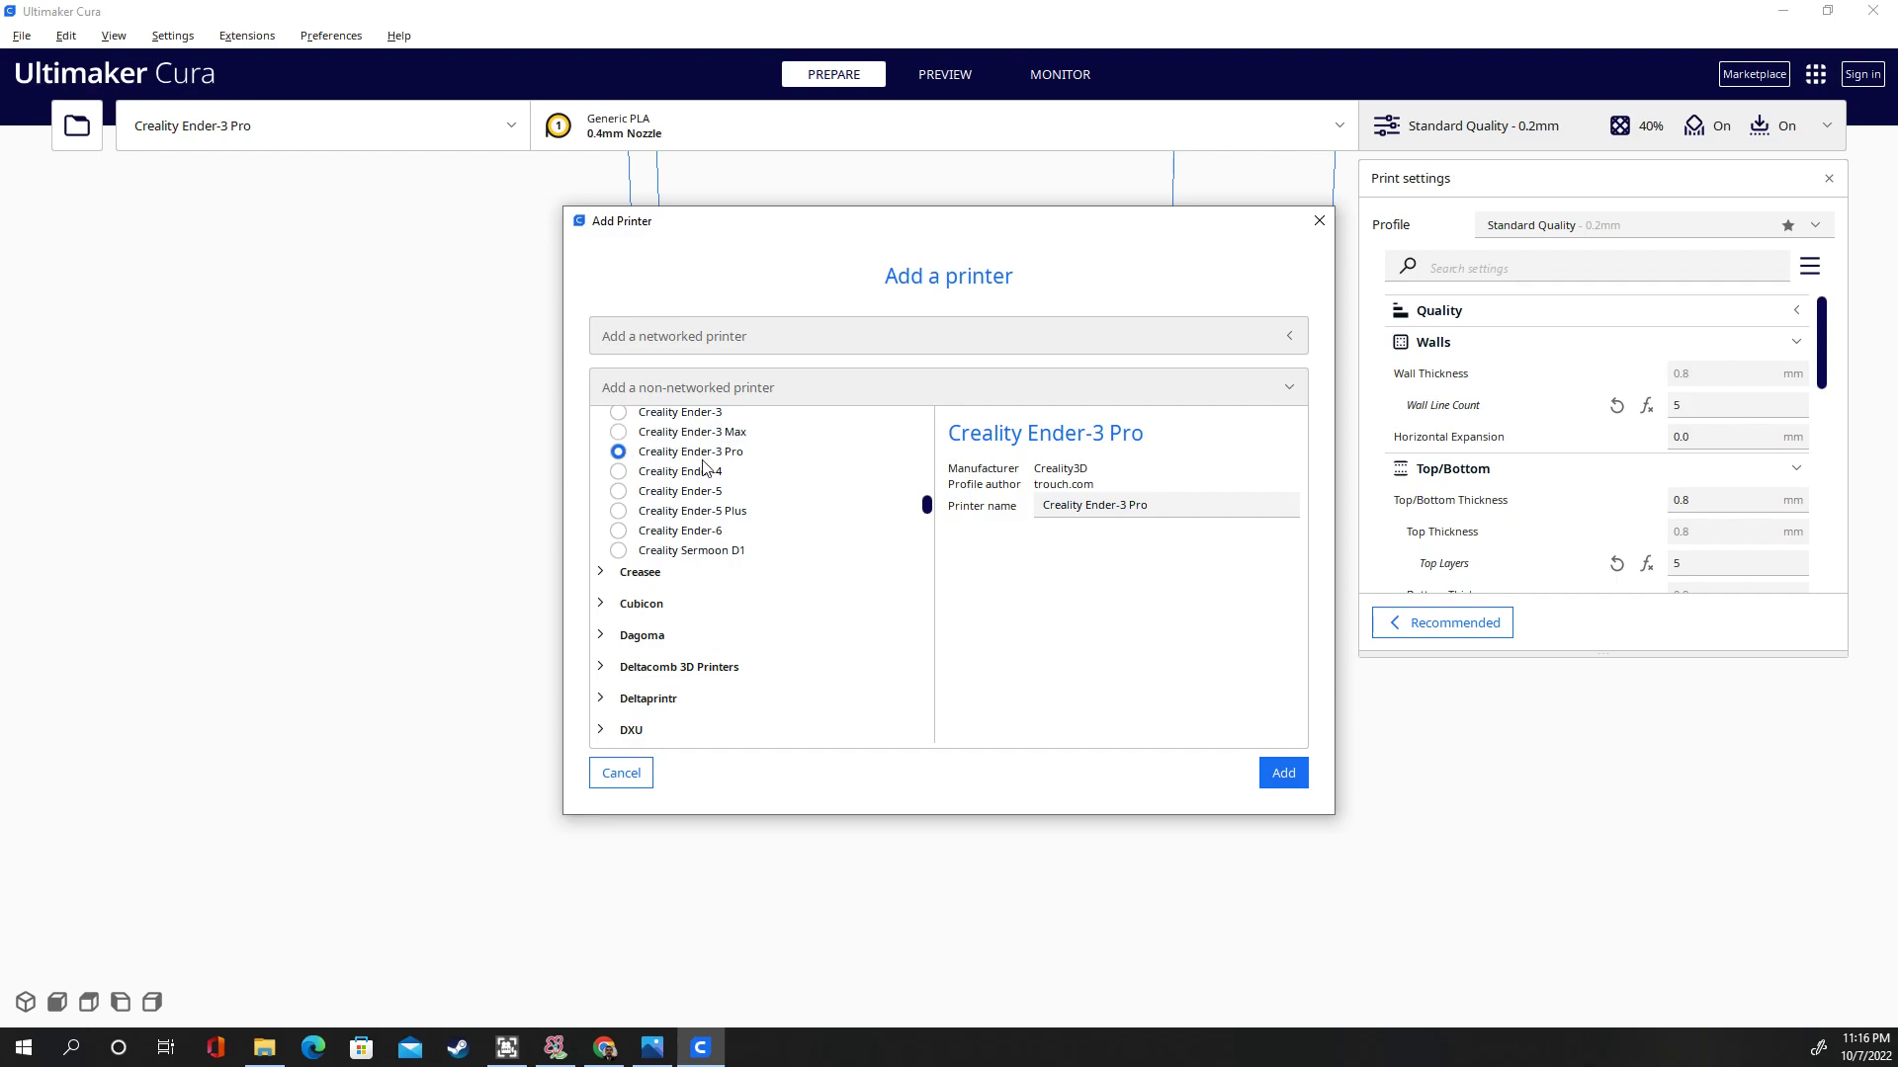
{"action": "left_click", "coordinate": [1283, 774]}
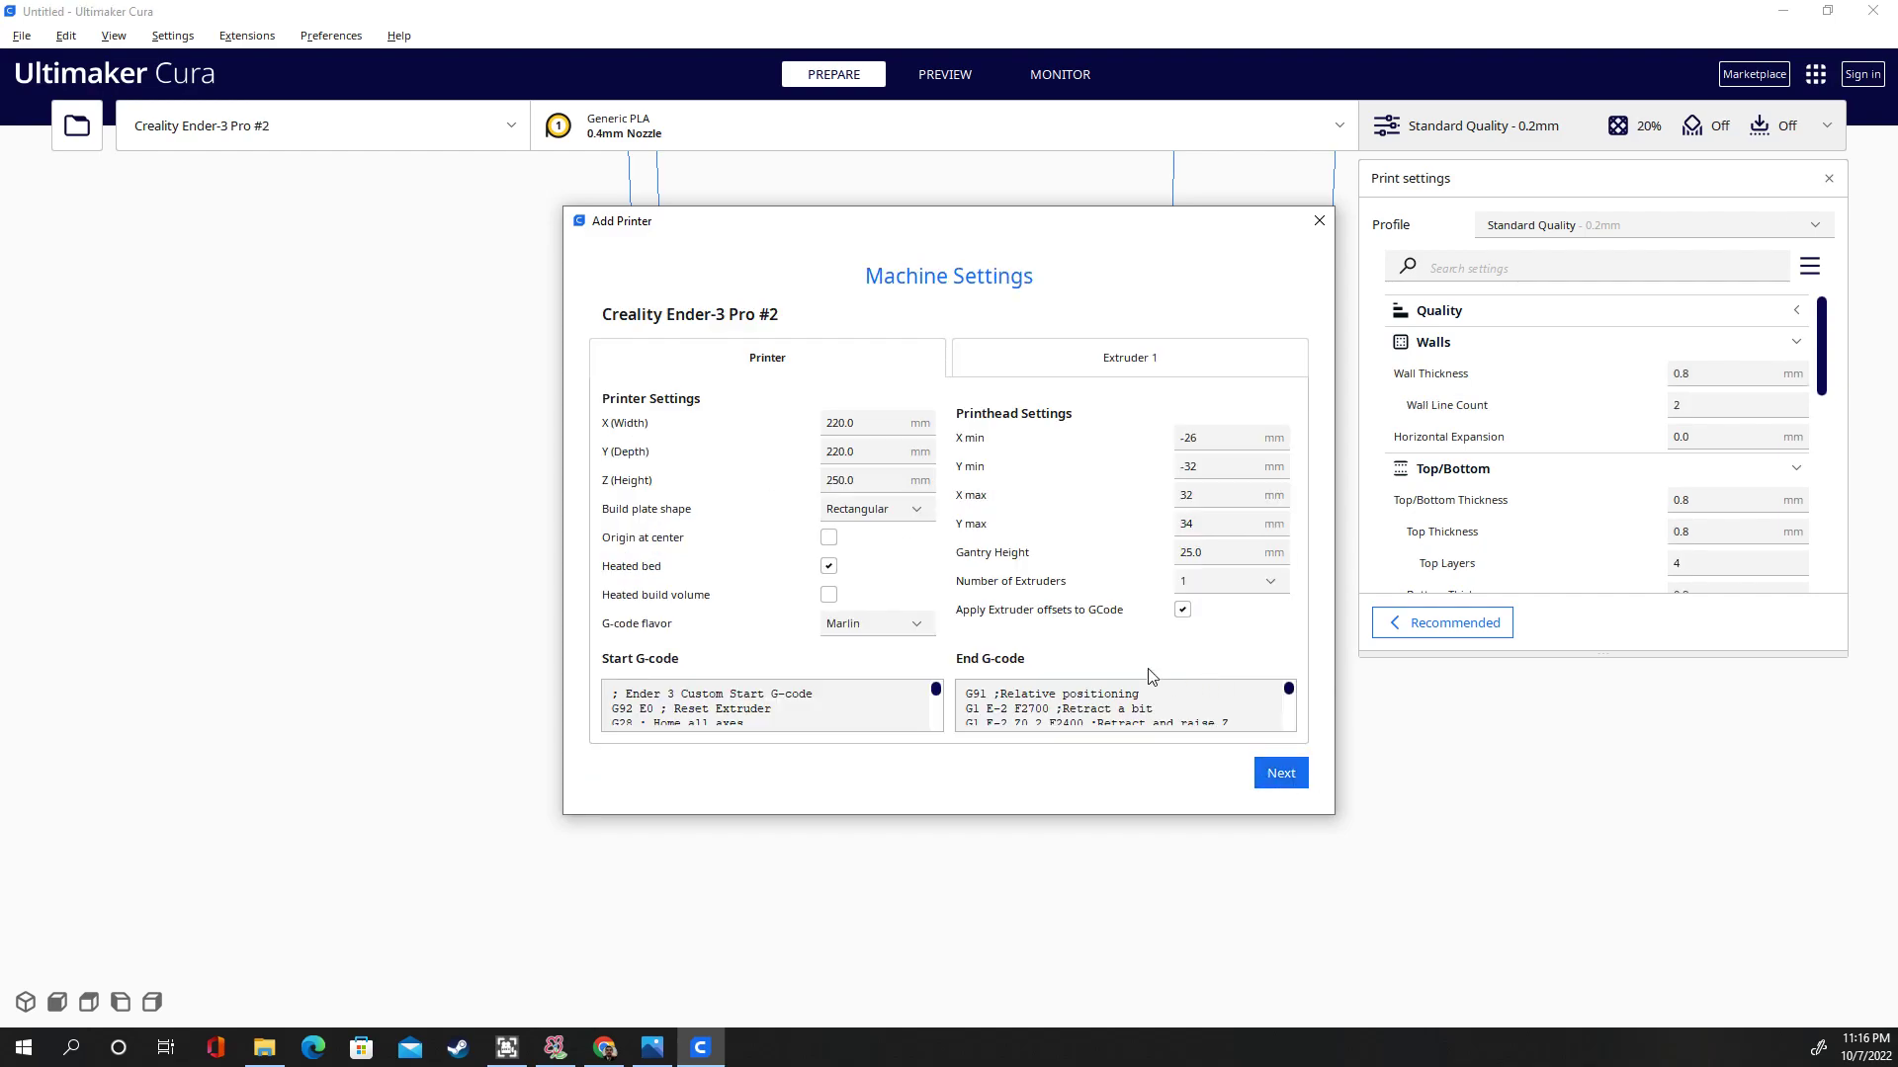
{"action": "left_click", "coordinate": [1283, 770]}
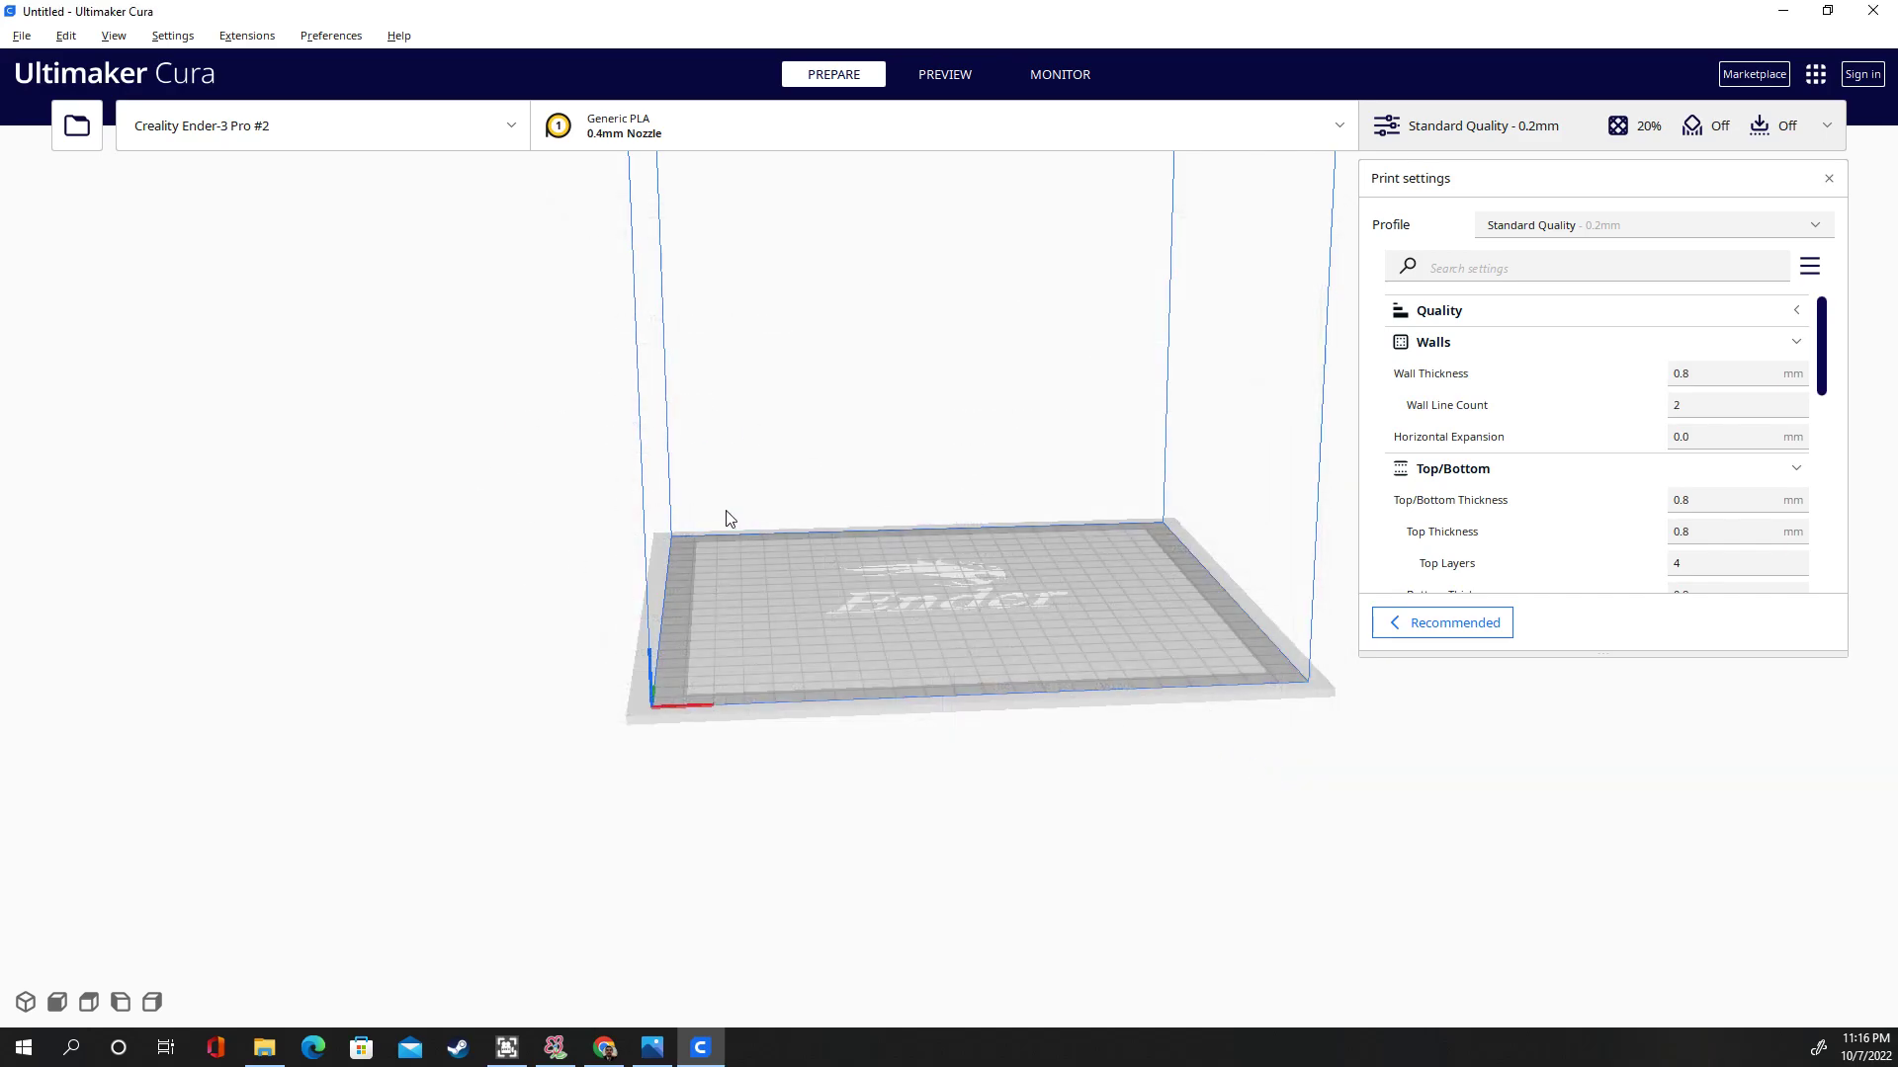
Switch the active printer to the original Creality Ender-3 Pro preset
{"action": "left_click", "coordinate": [236, 136]}
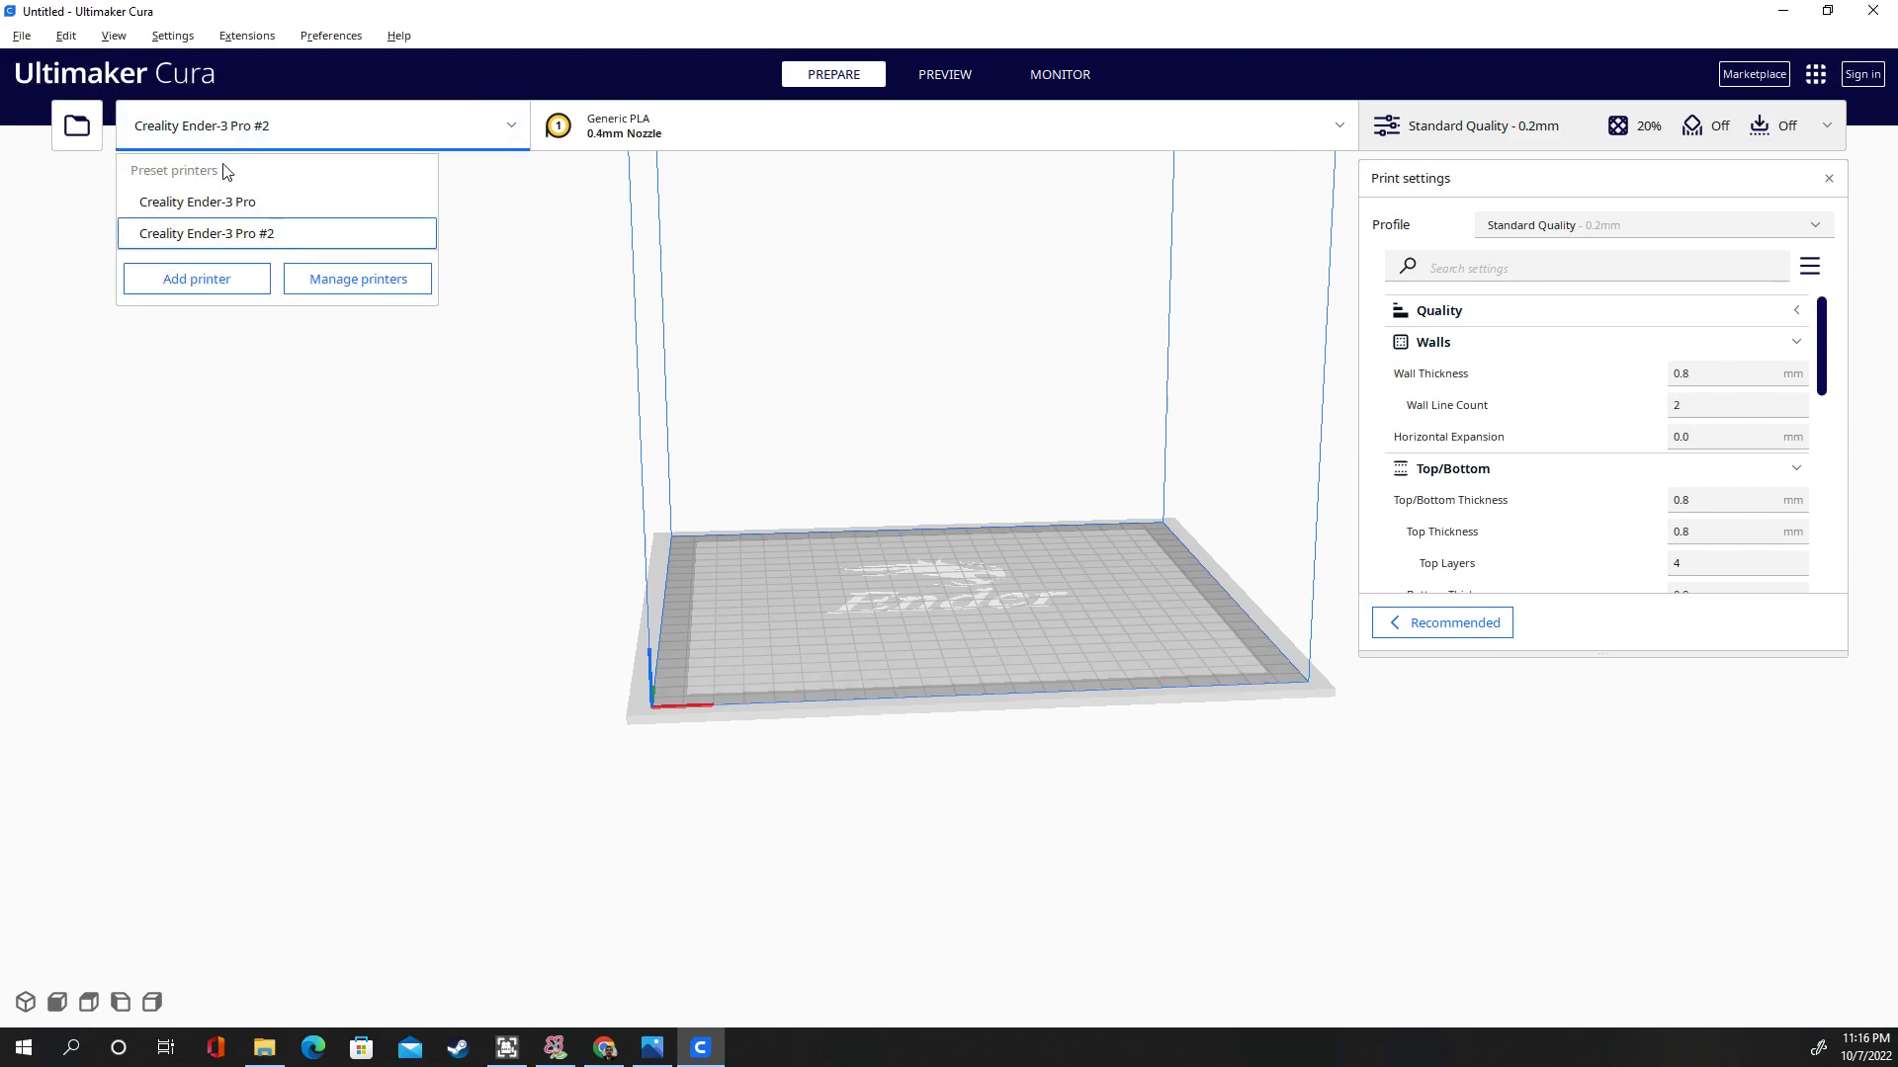
{"action": "left_click", "coordinate": [252, 206]}
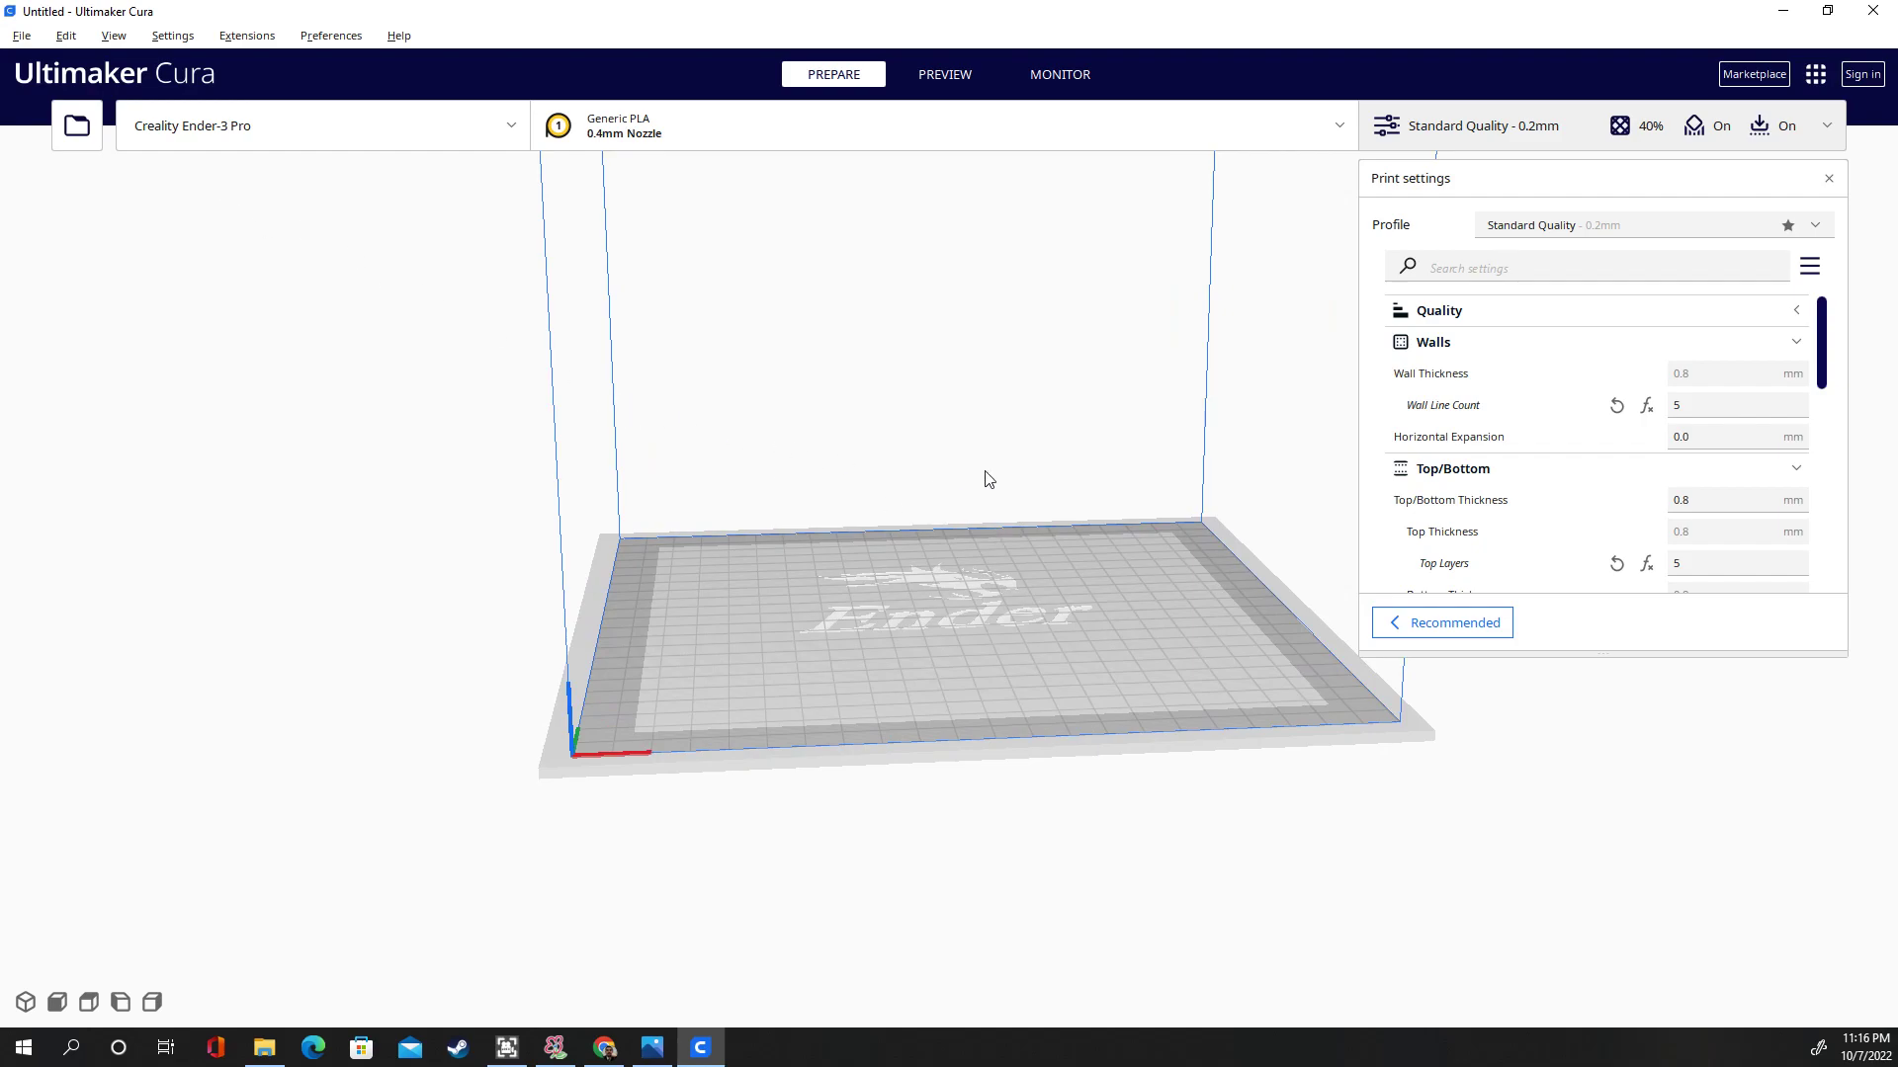
Load the exported case STL file from the Desktop folder onto the build plate
{"action": "right_click_drag", "start_coordinate": [901, 542], "coordinate": [855, 643]}
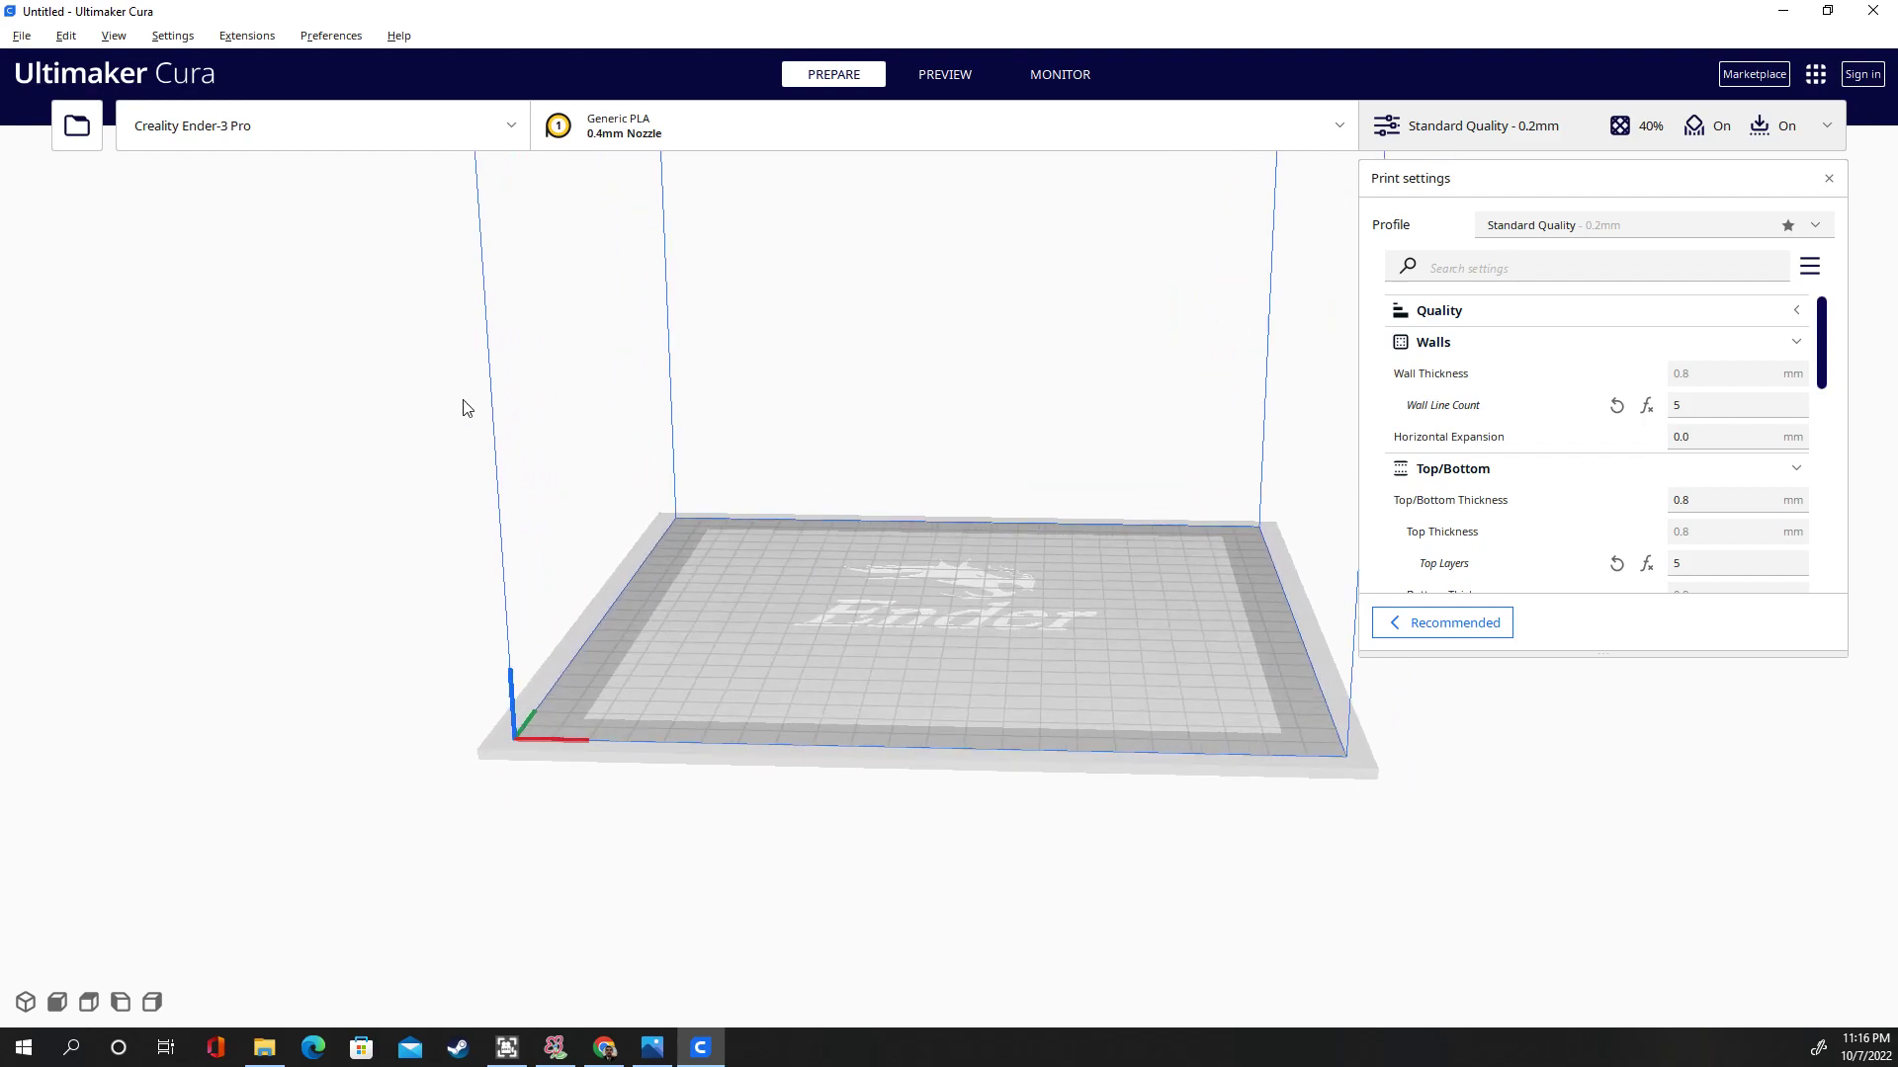
{"action": "left_click", "coordinate": [77, 129]}
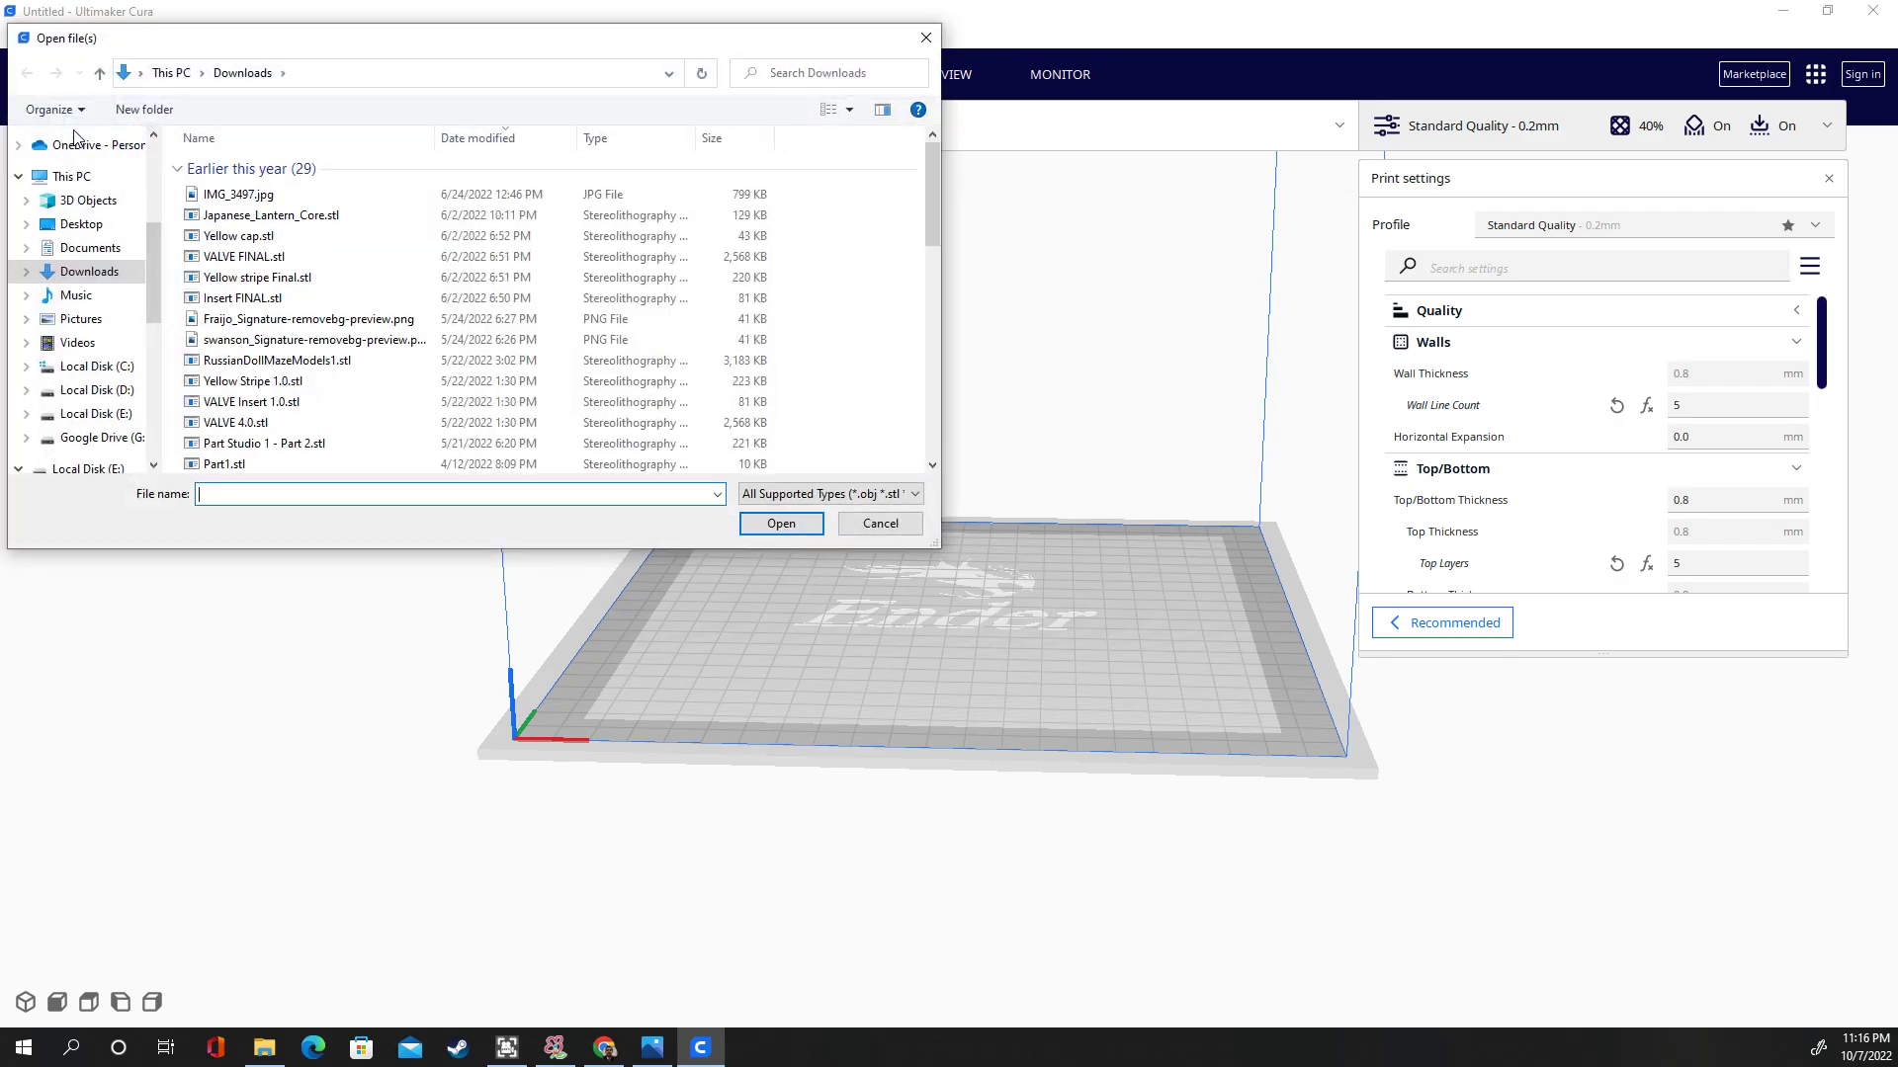
{"action": "left_click", "coordinate": [94, 230]}
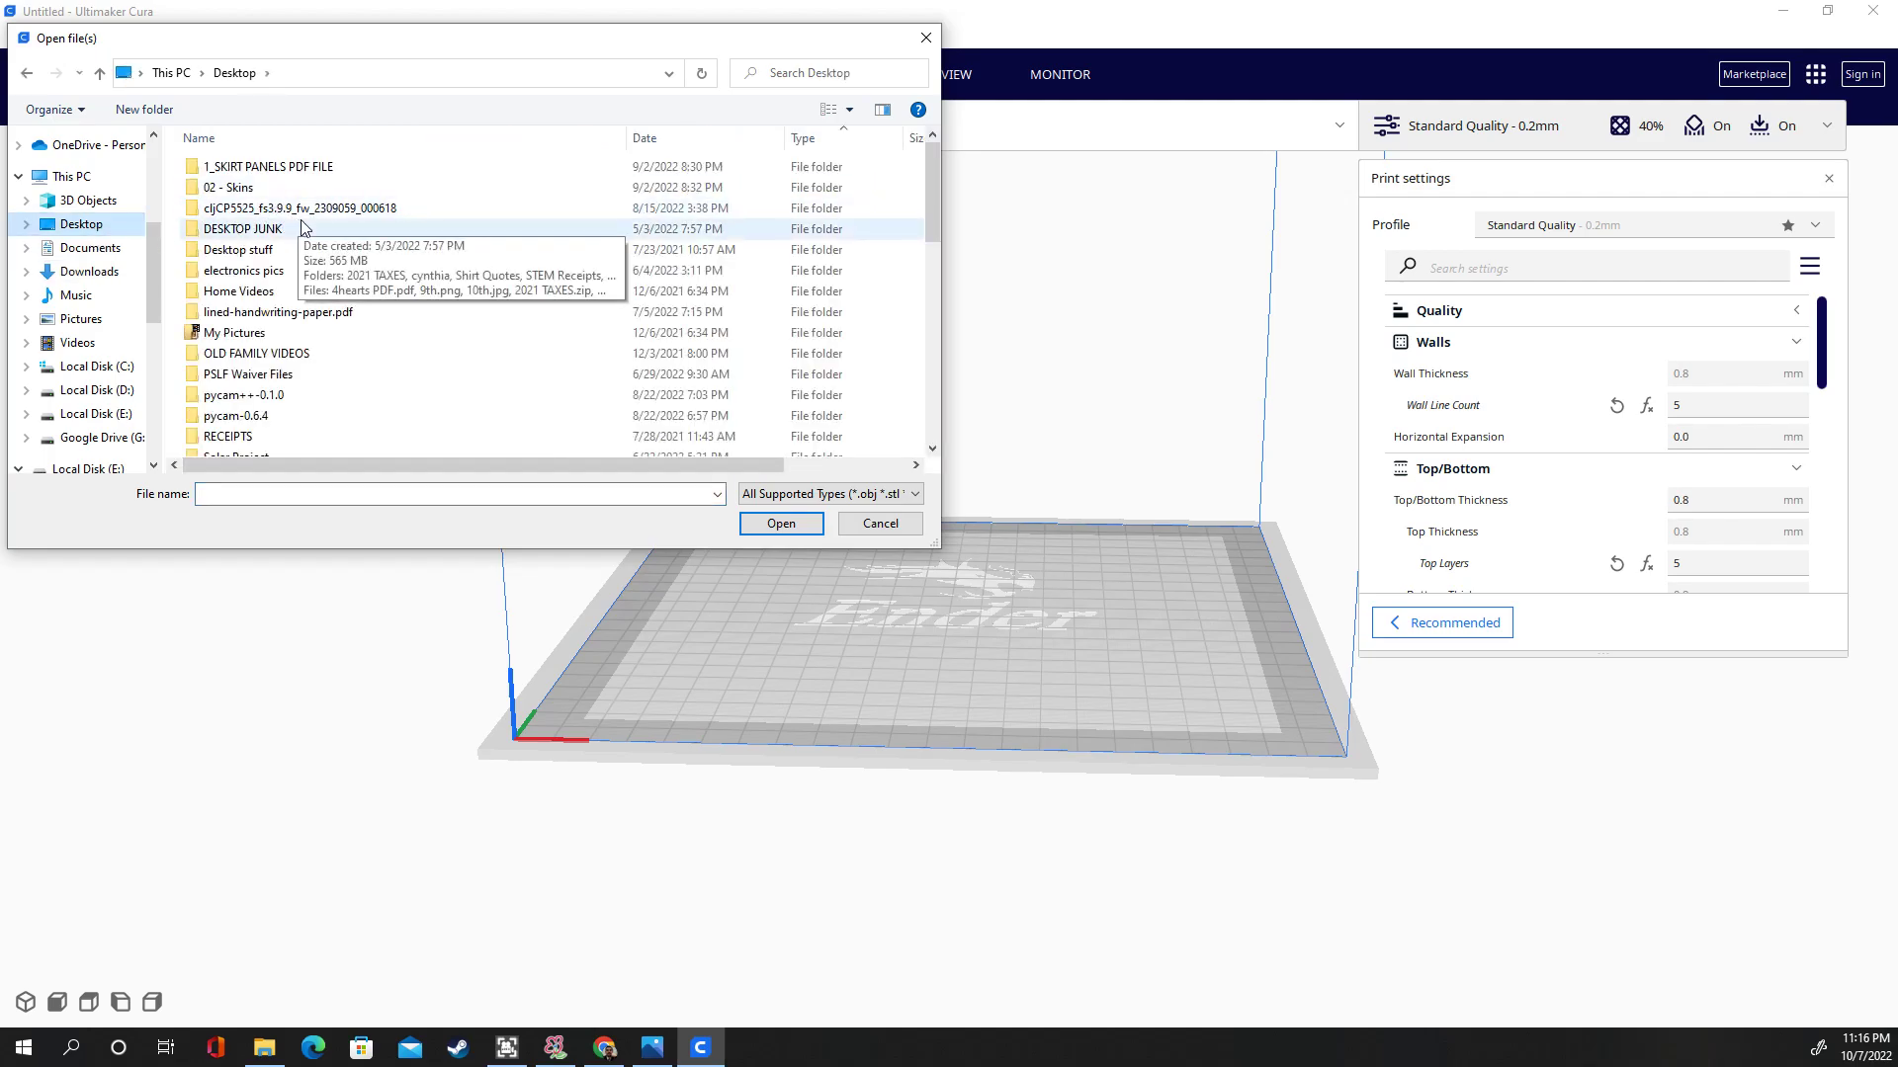
{"action": "scroll", "coordinate": [319, 260], "scroll_direction": "down", "scroll_amount": 2}
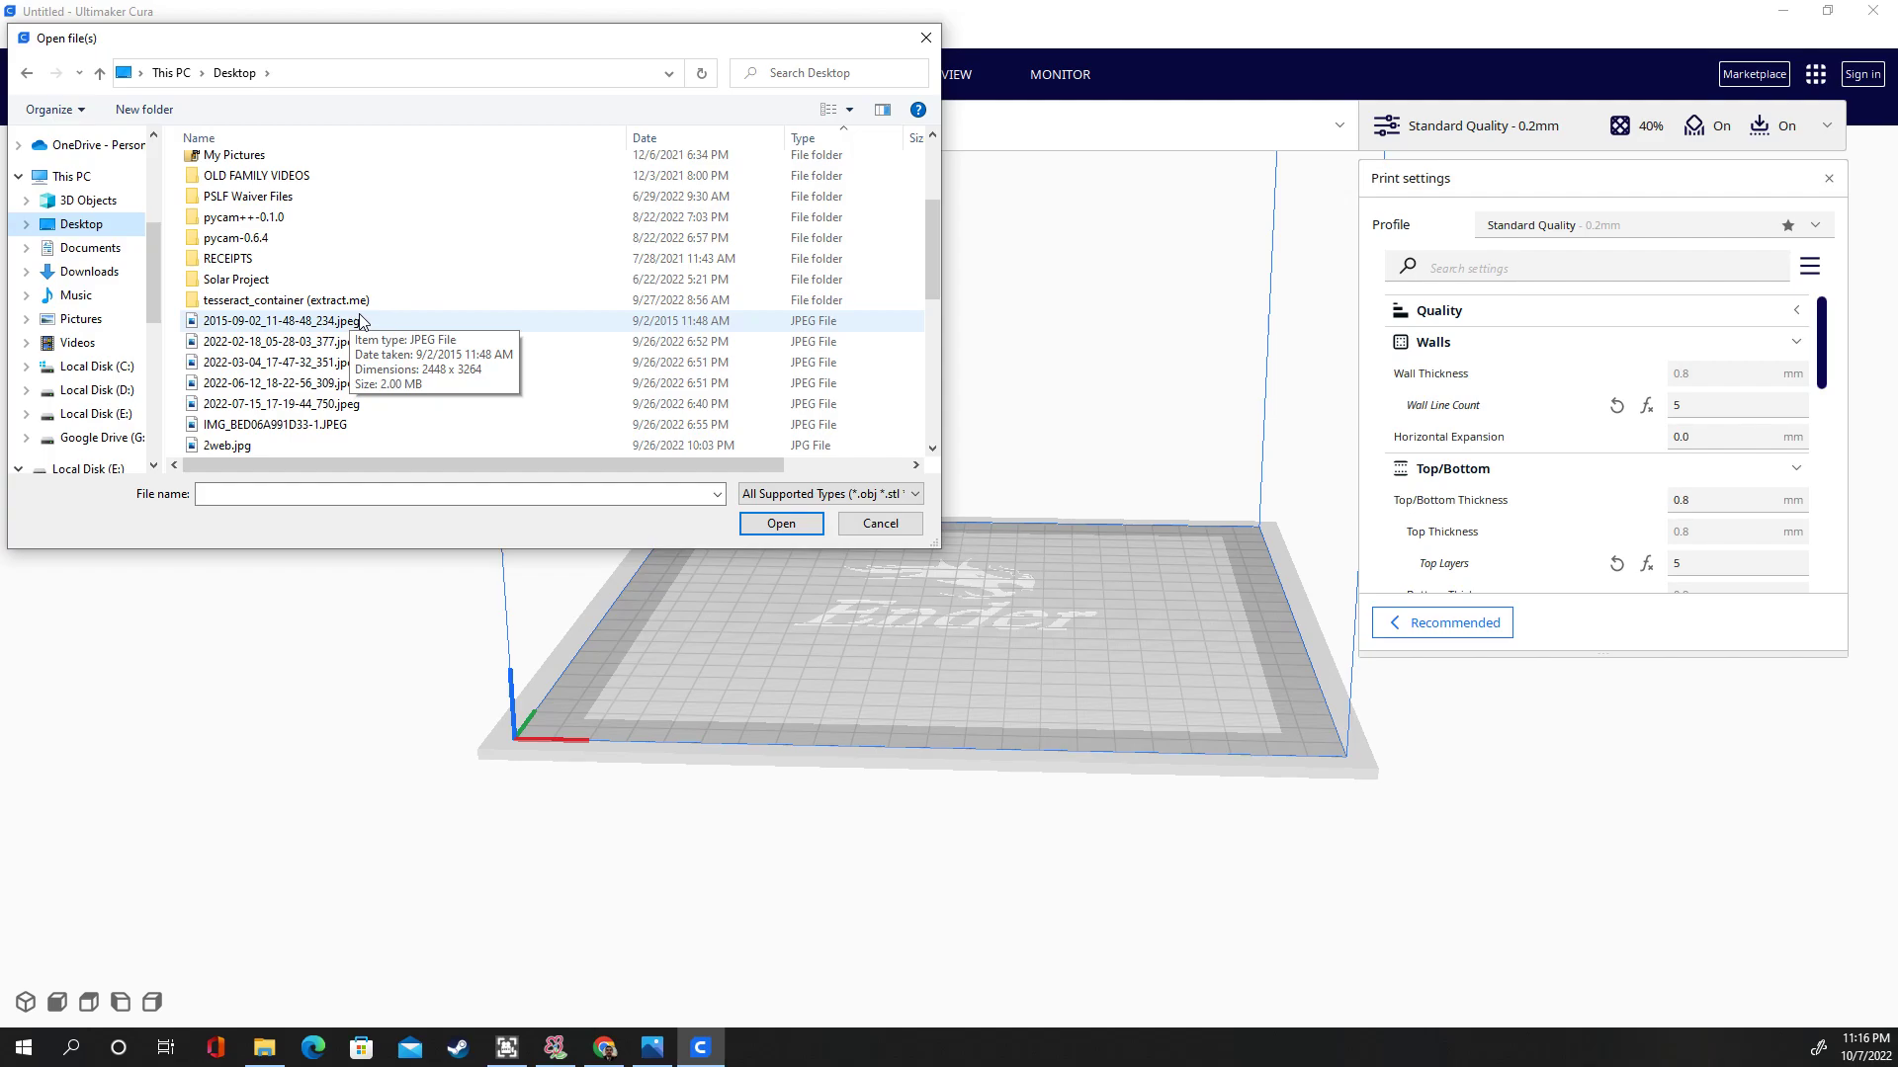
{"action": "scroll", "coordinate": [361, 322], "scroll_direction": "down", "scroll_amount": 2}
{"action": "scroll", "coordinate": [360, 321], "scroll_direction": "down", "scroll_amount": 1}
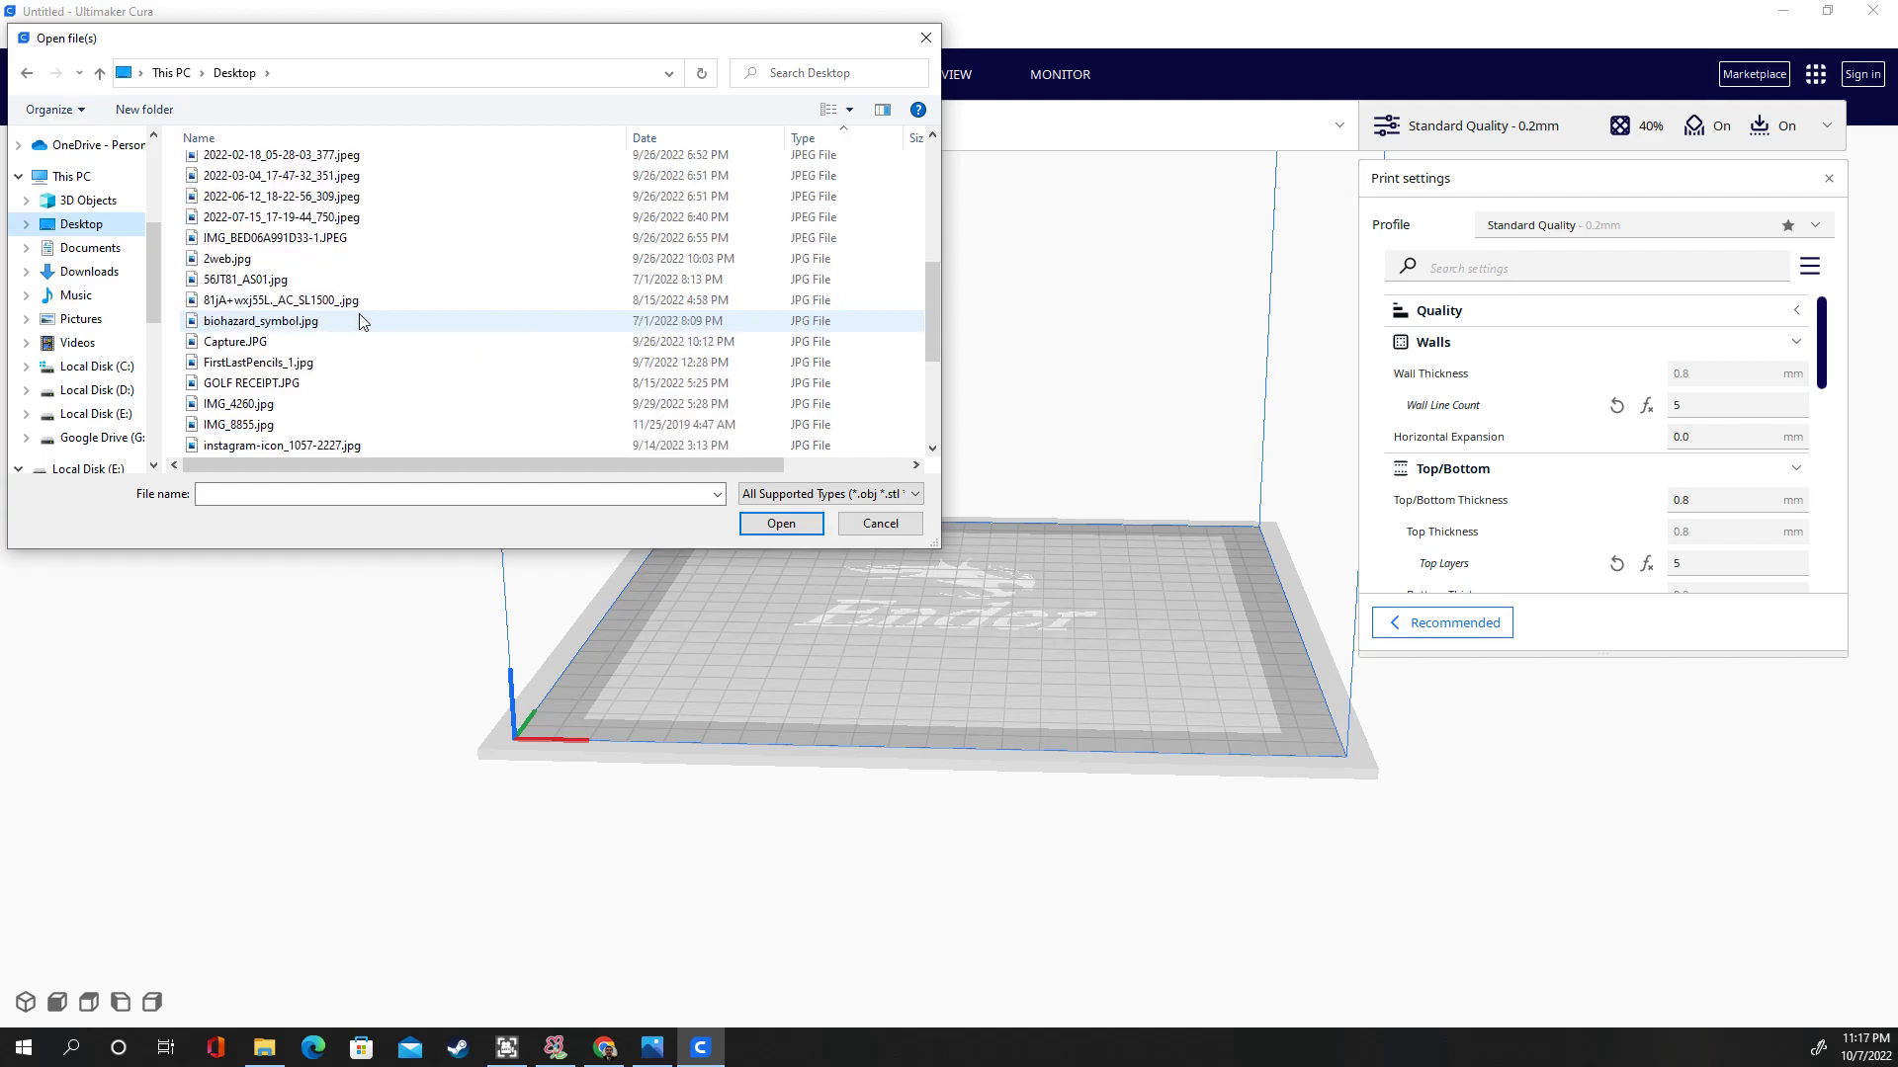
{"action": "scroll", "coordinate": [361, 321], "scroll_direction": "down", "scroll_amount": 3}
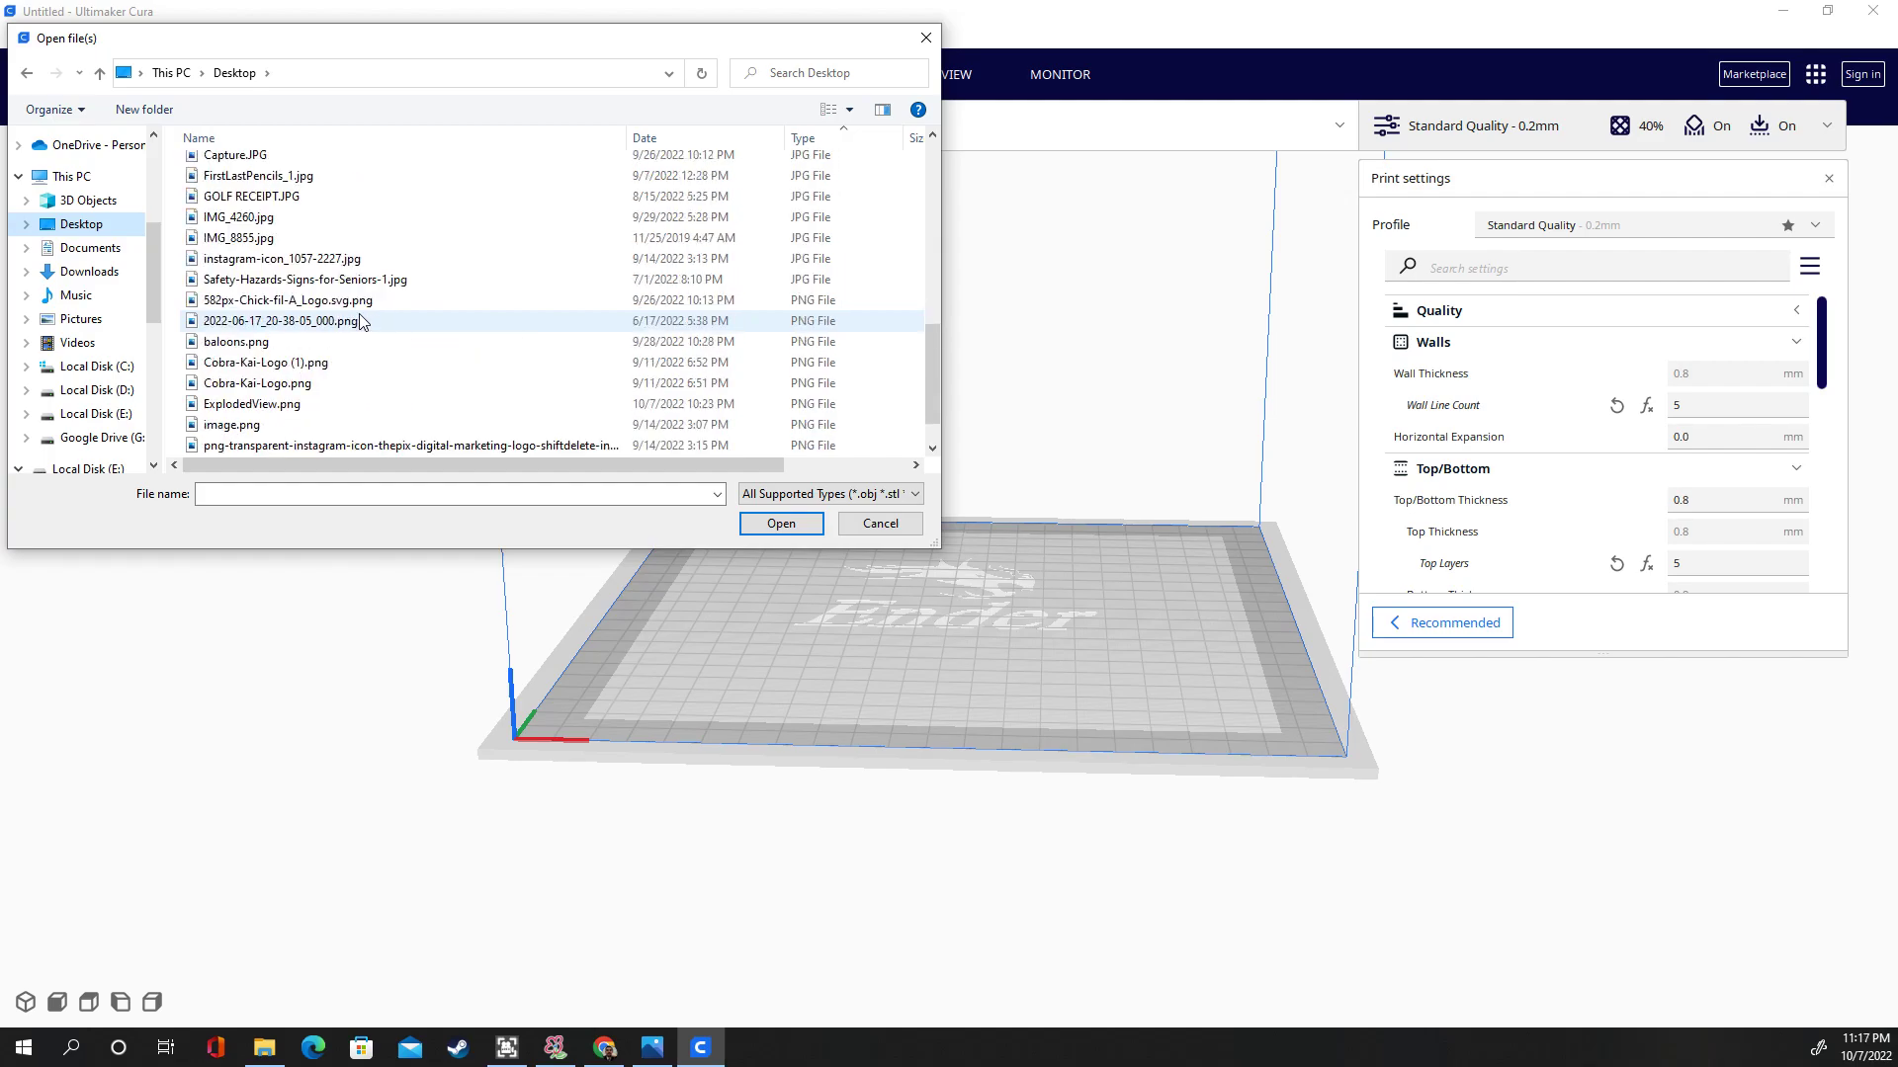
{"action": "scroll", "coordinate": [361, 321], "scroll_direction": "up", "scroll_amount": 7}
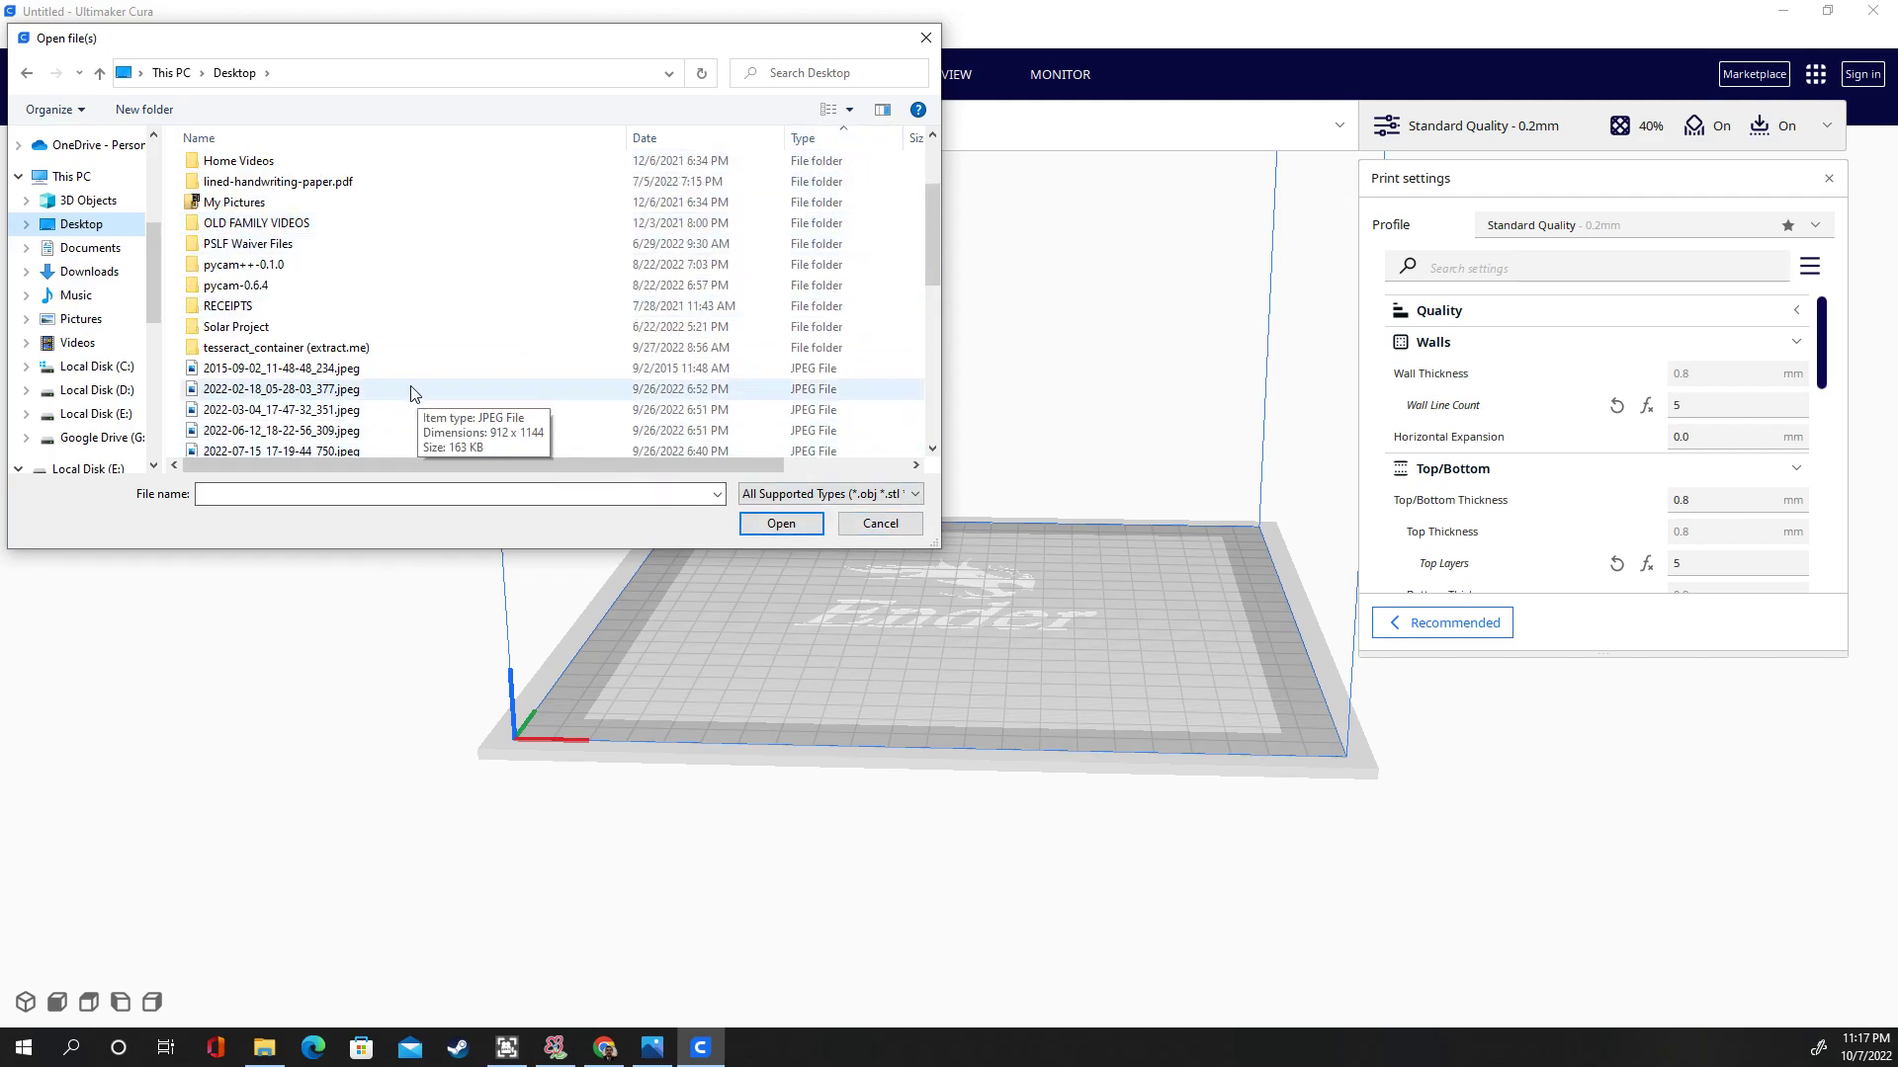
{"action": "scroll", "coordinate": [403, 388], "scroll_direction": "down", "scroll_amount": 2}
{"action": "scroll", "coordinate": [375, 386], "scroll_direction": "down", "scroll_amount": 5}
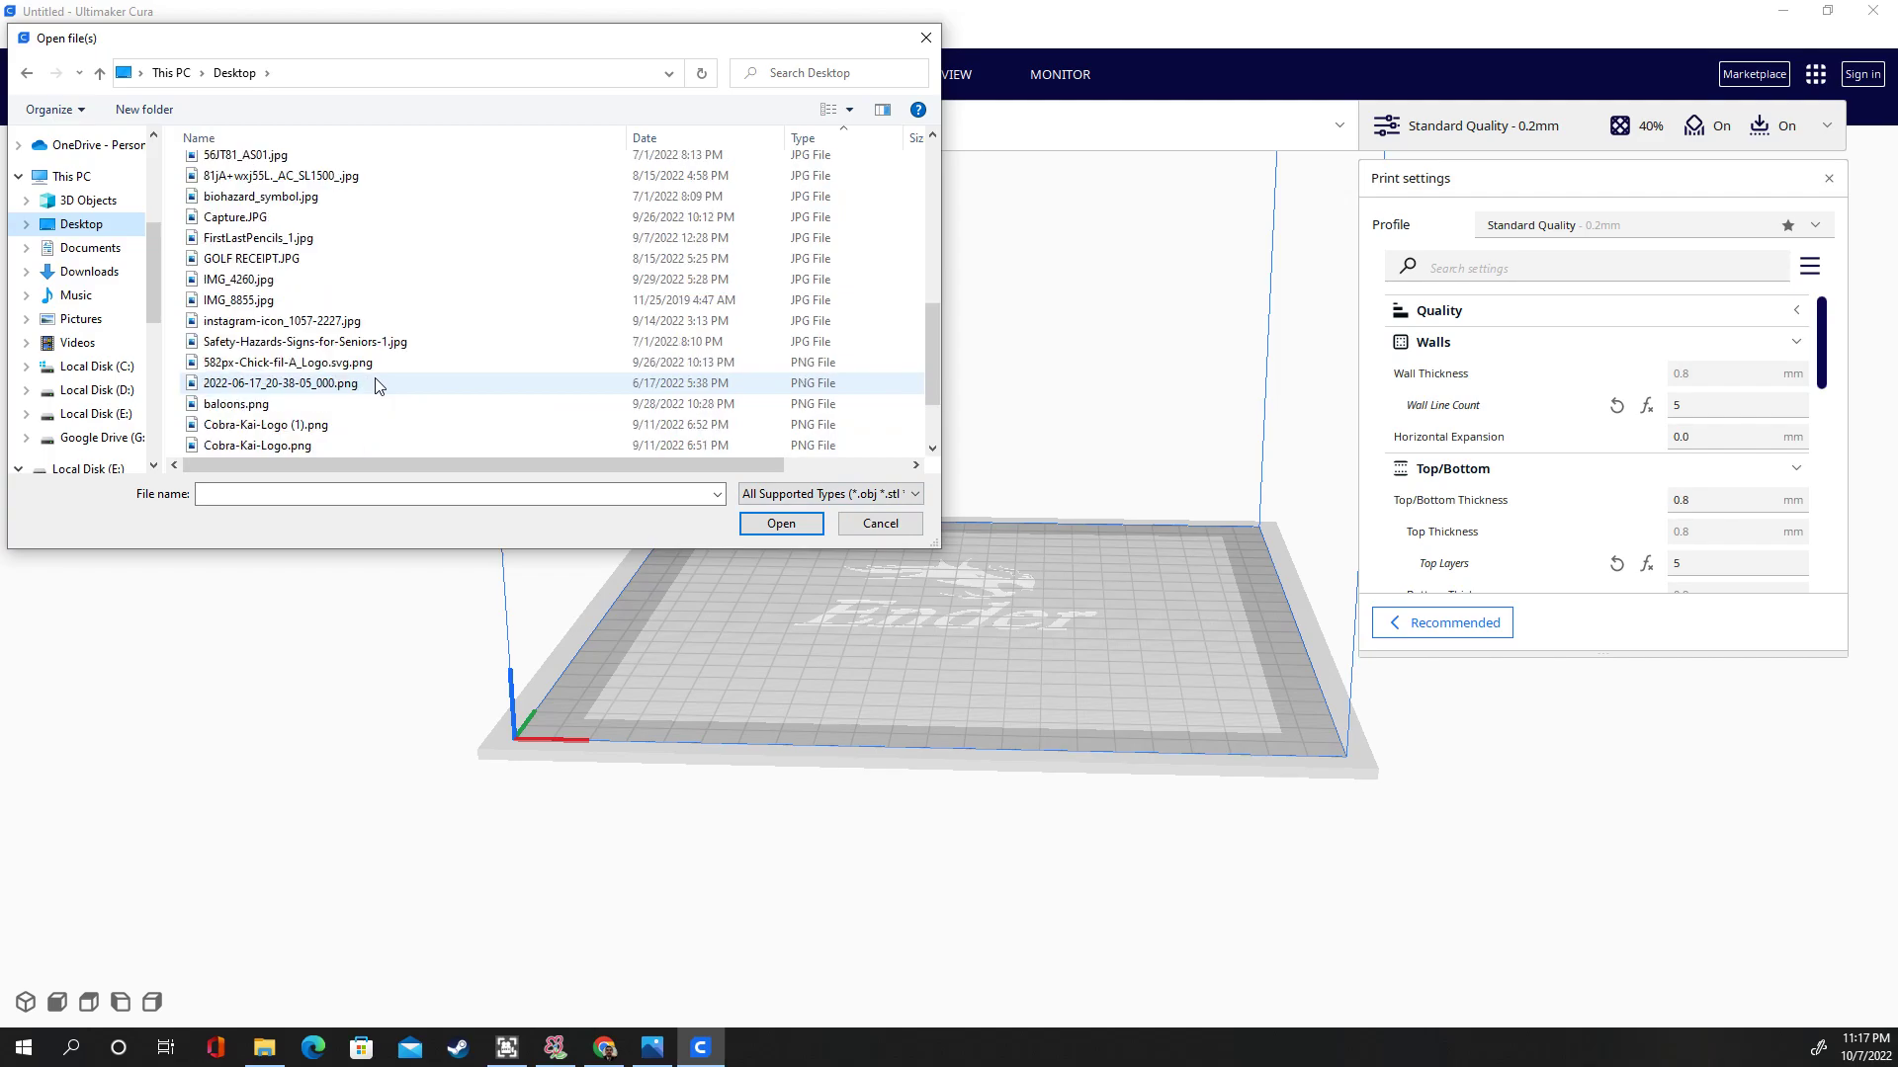
{"action": "scroll", "coordinate": [376, 385], "scroll_direction": "down", "scroll_amount": 1}
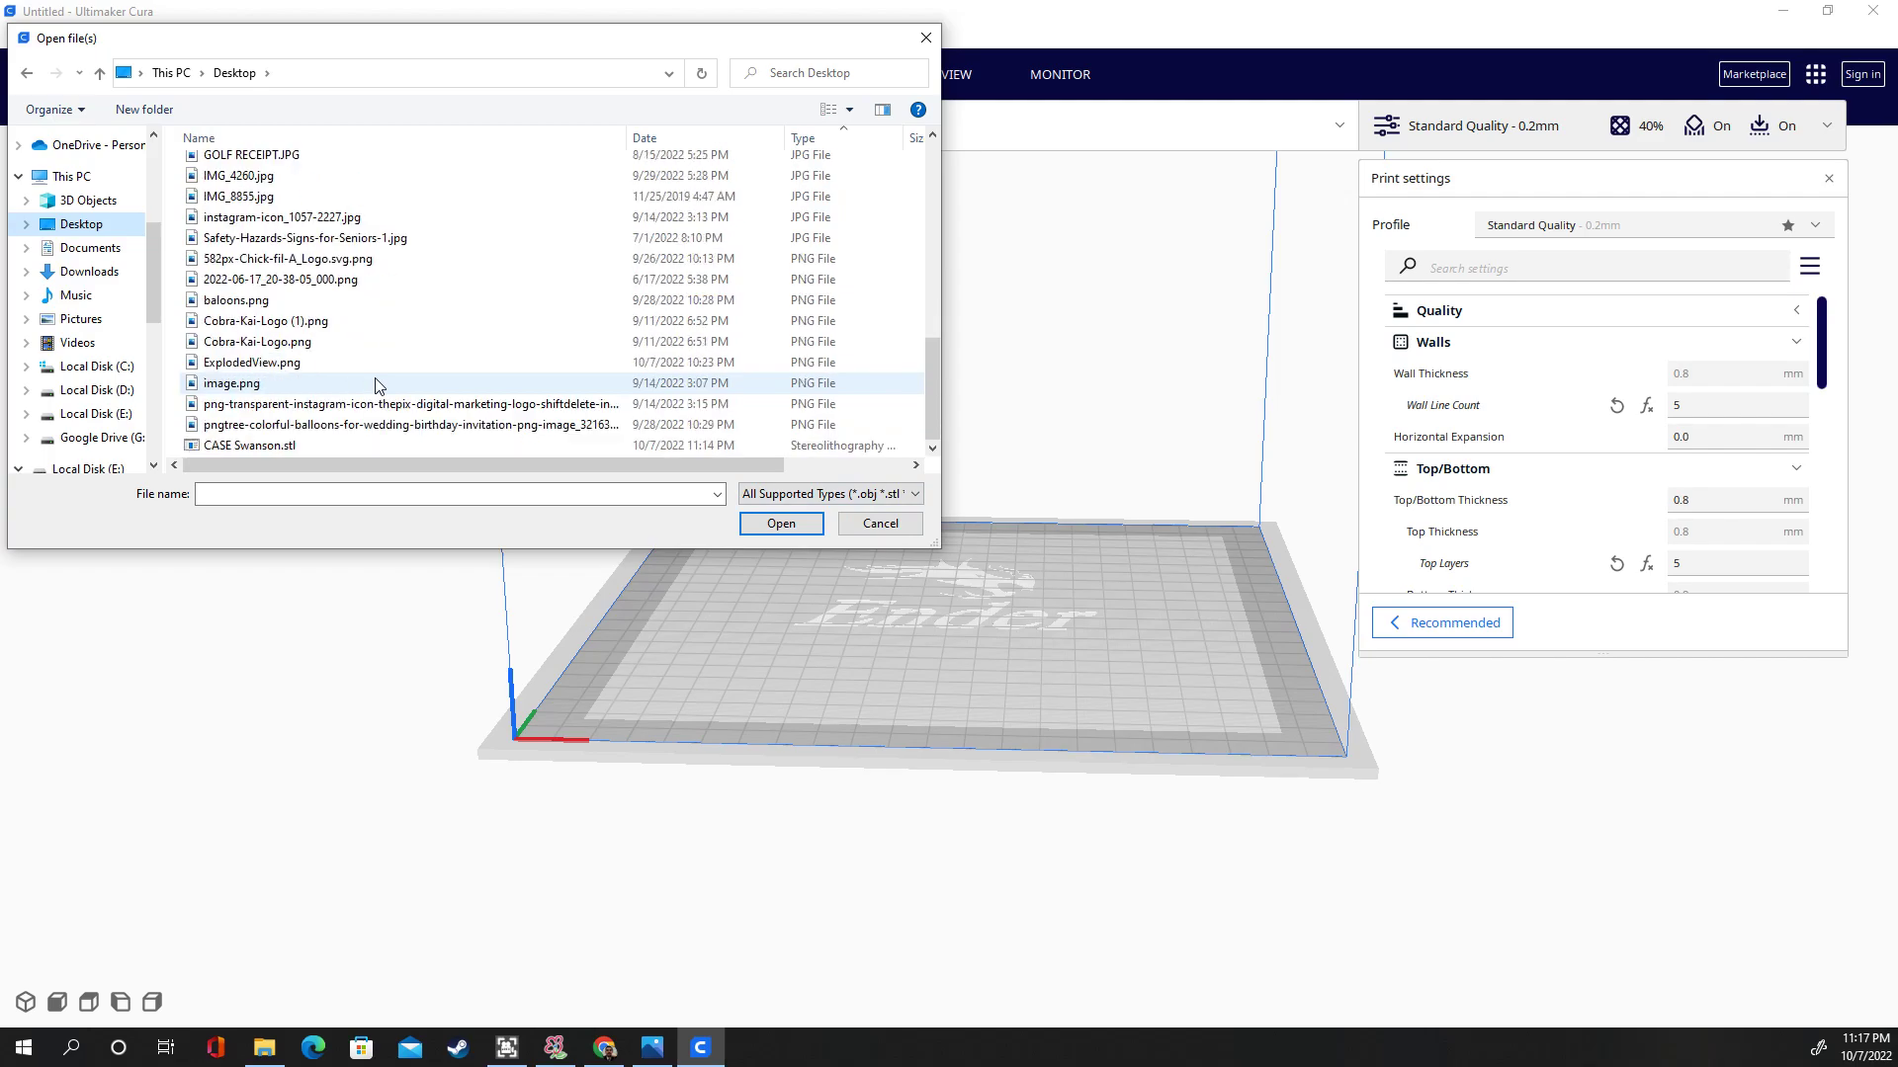
{"action": "double_click", "coordinate": [247, 446]}
Move the case off the plate's centre to about X -42.8 mm, Y -41.5 mm, and deselect it
{"action": "right_click_drag", "start_coordinate": [420, 463], "coordinate": [892, 575]}
{"action": "left_click", "coordinate": [921, 583]}
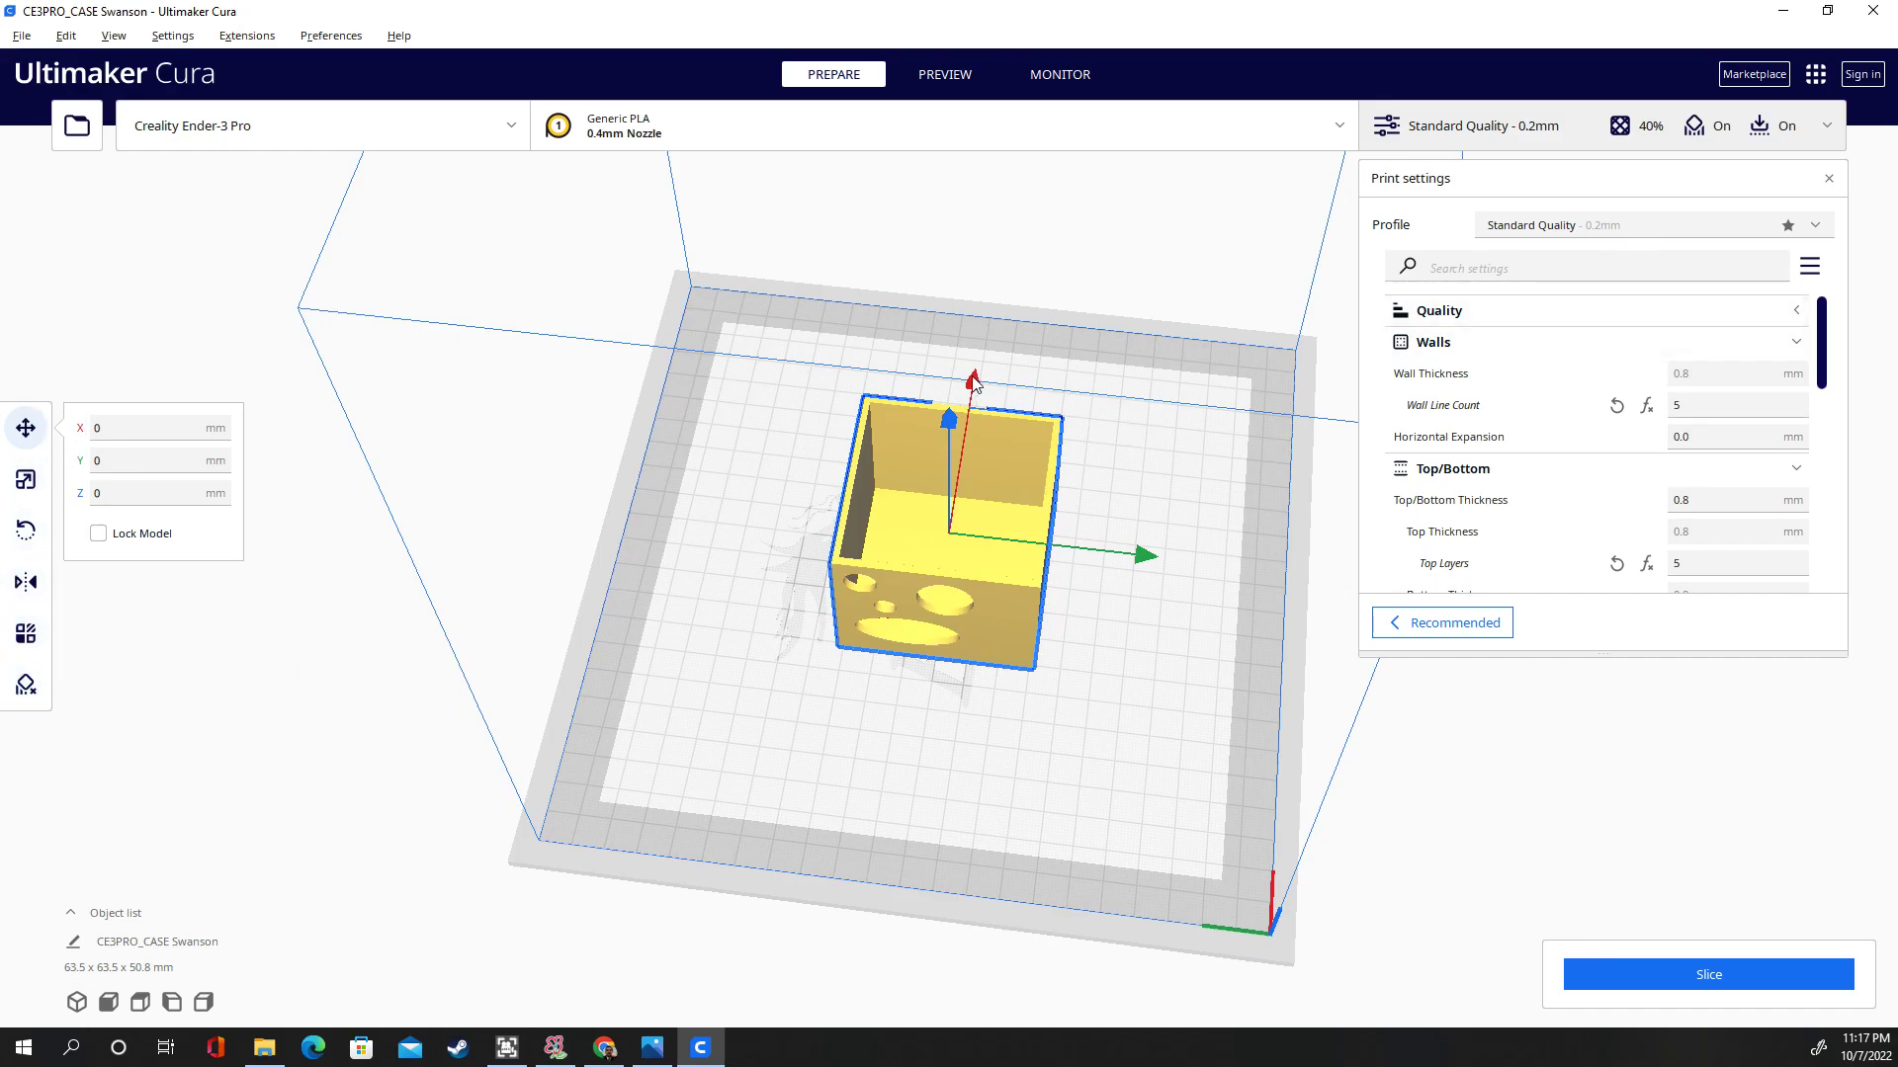
{"action": "left_click_drag", "start_coordinate": [968, 388], "coordinate": [963, 483]}
{"action": "left_click_drag", "start_coordinate": [1144, 669], "coordinate": [1004, 659]}
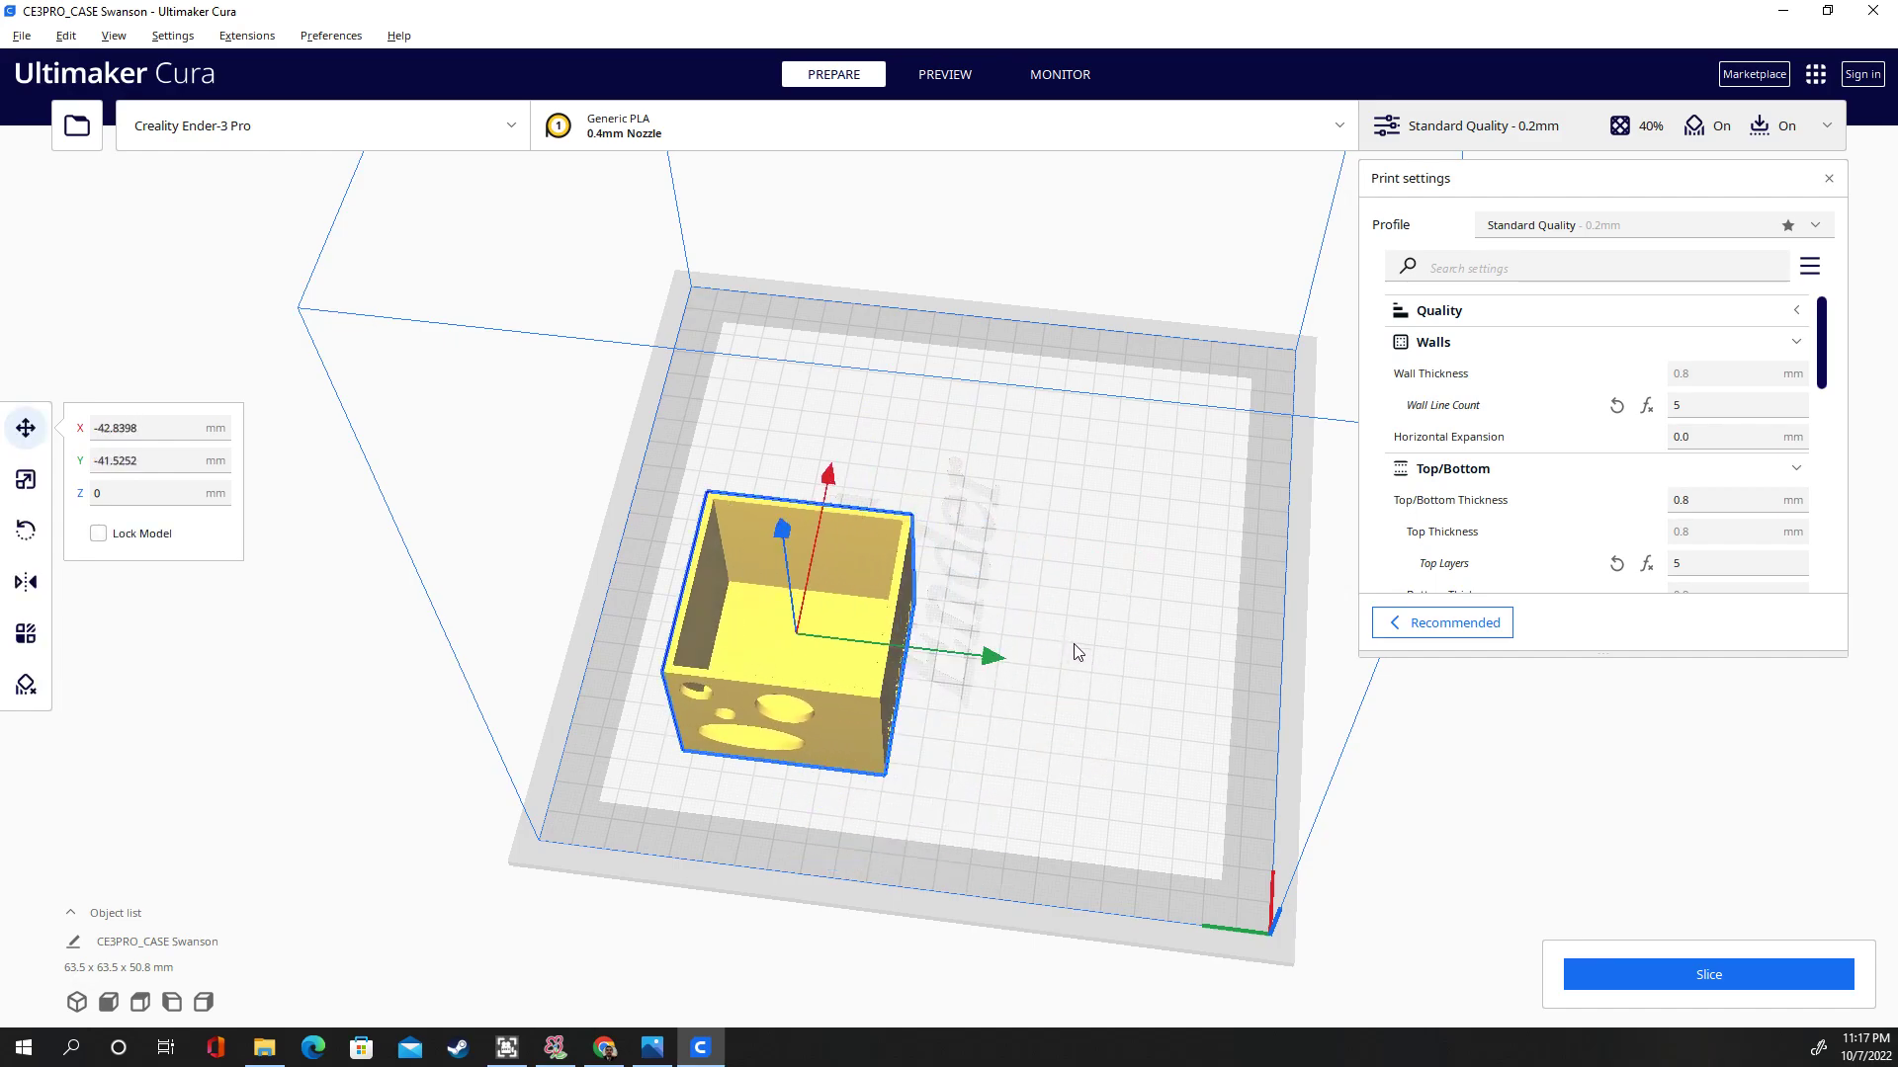
{"action": "left_click", "coordinate": [146, 228]}
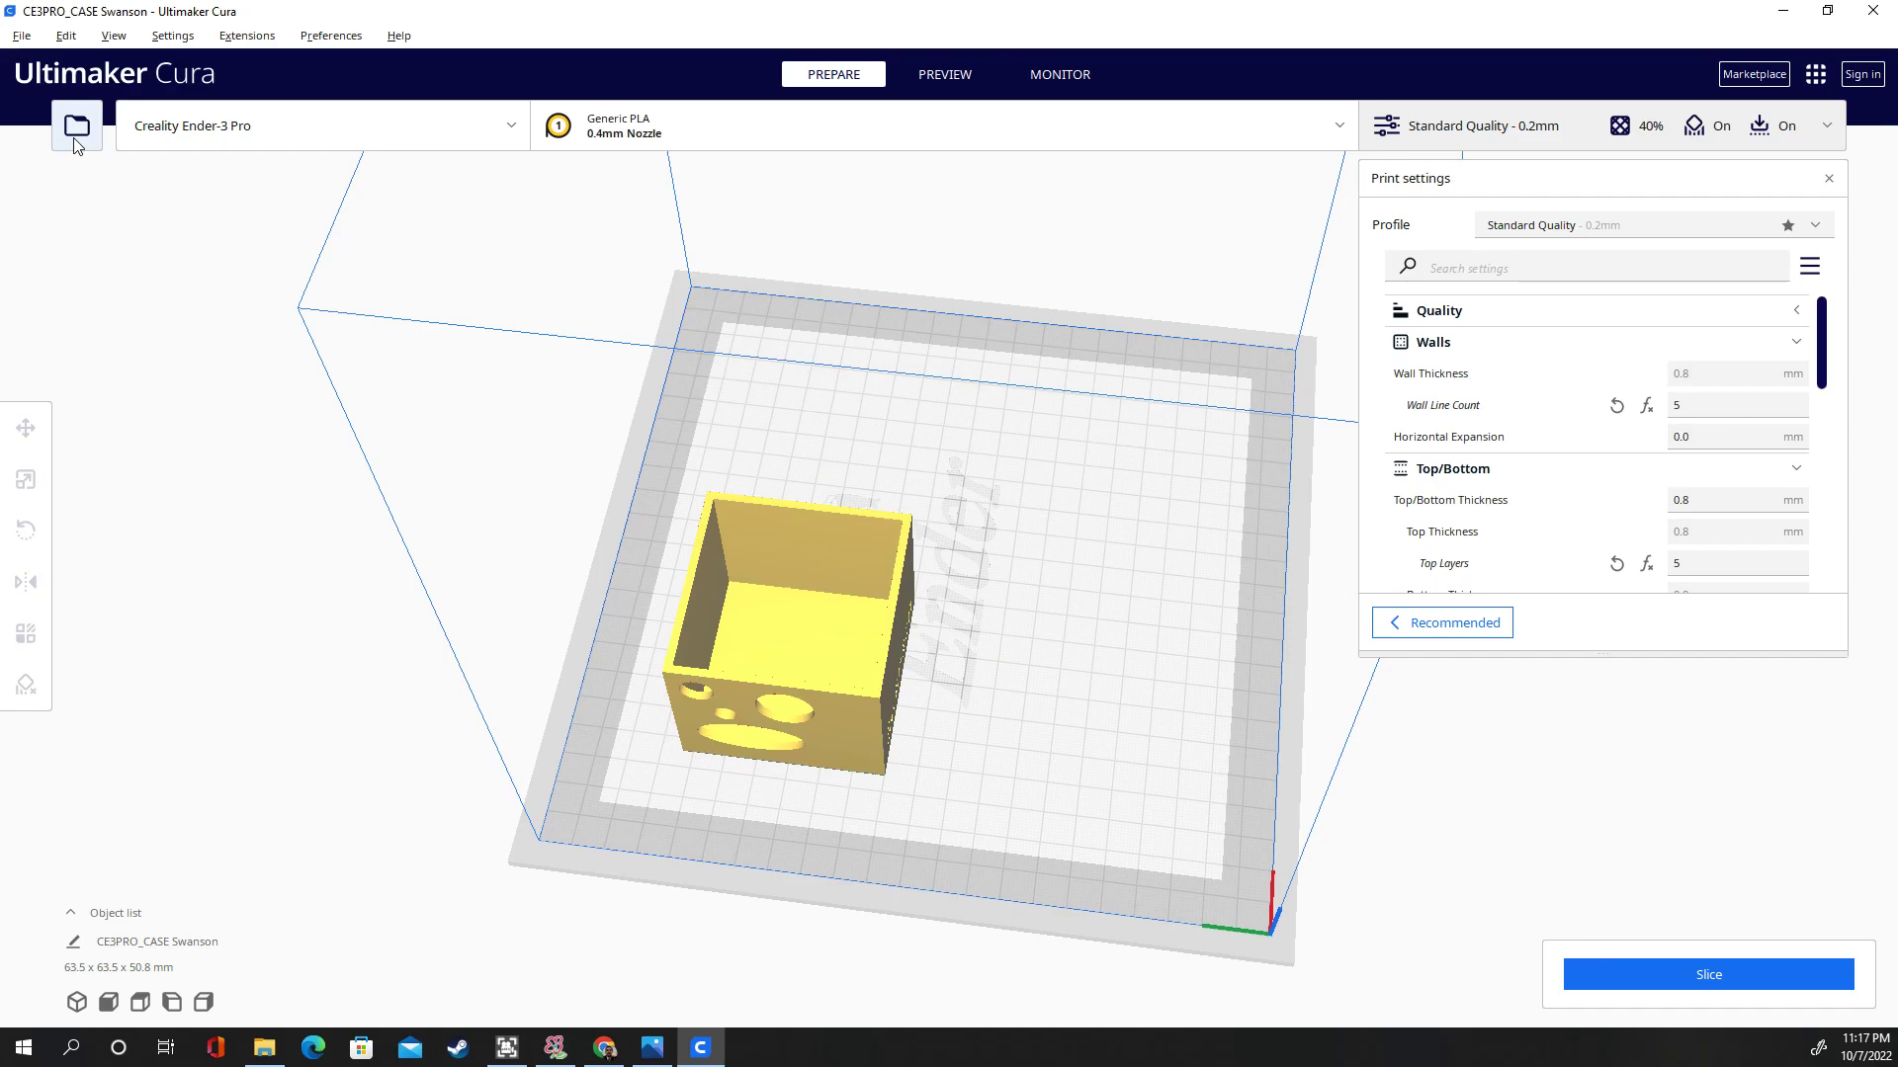
Select the case and bring up its scaling dimensions and percentages for review
{"action": "right_click_drag", "start_coordinate": [1000, 738], "coordinate": [998, 666]}
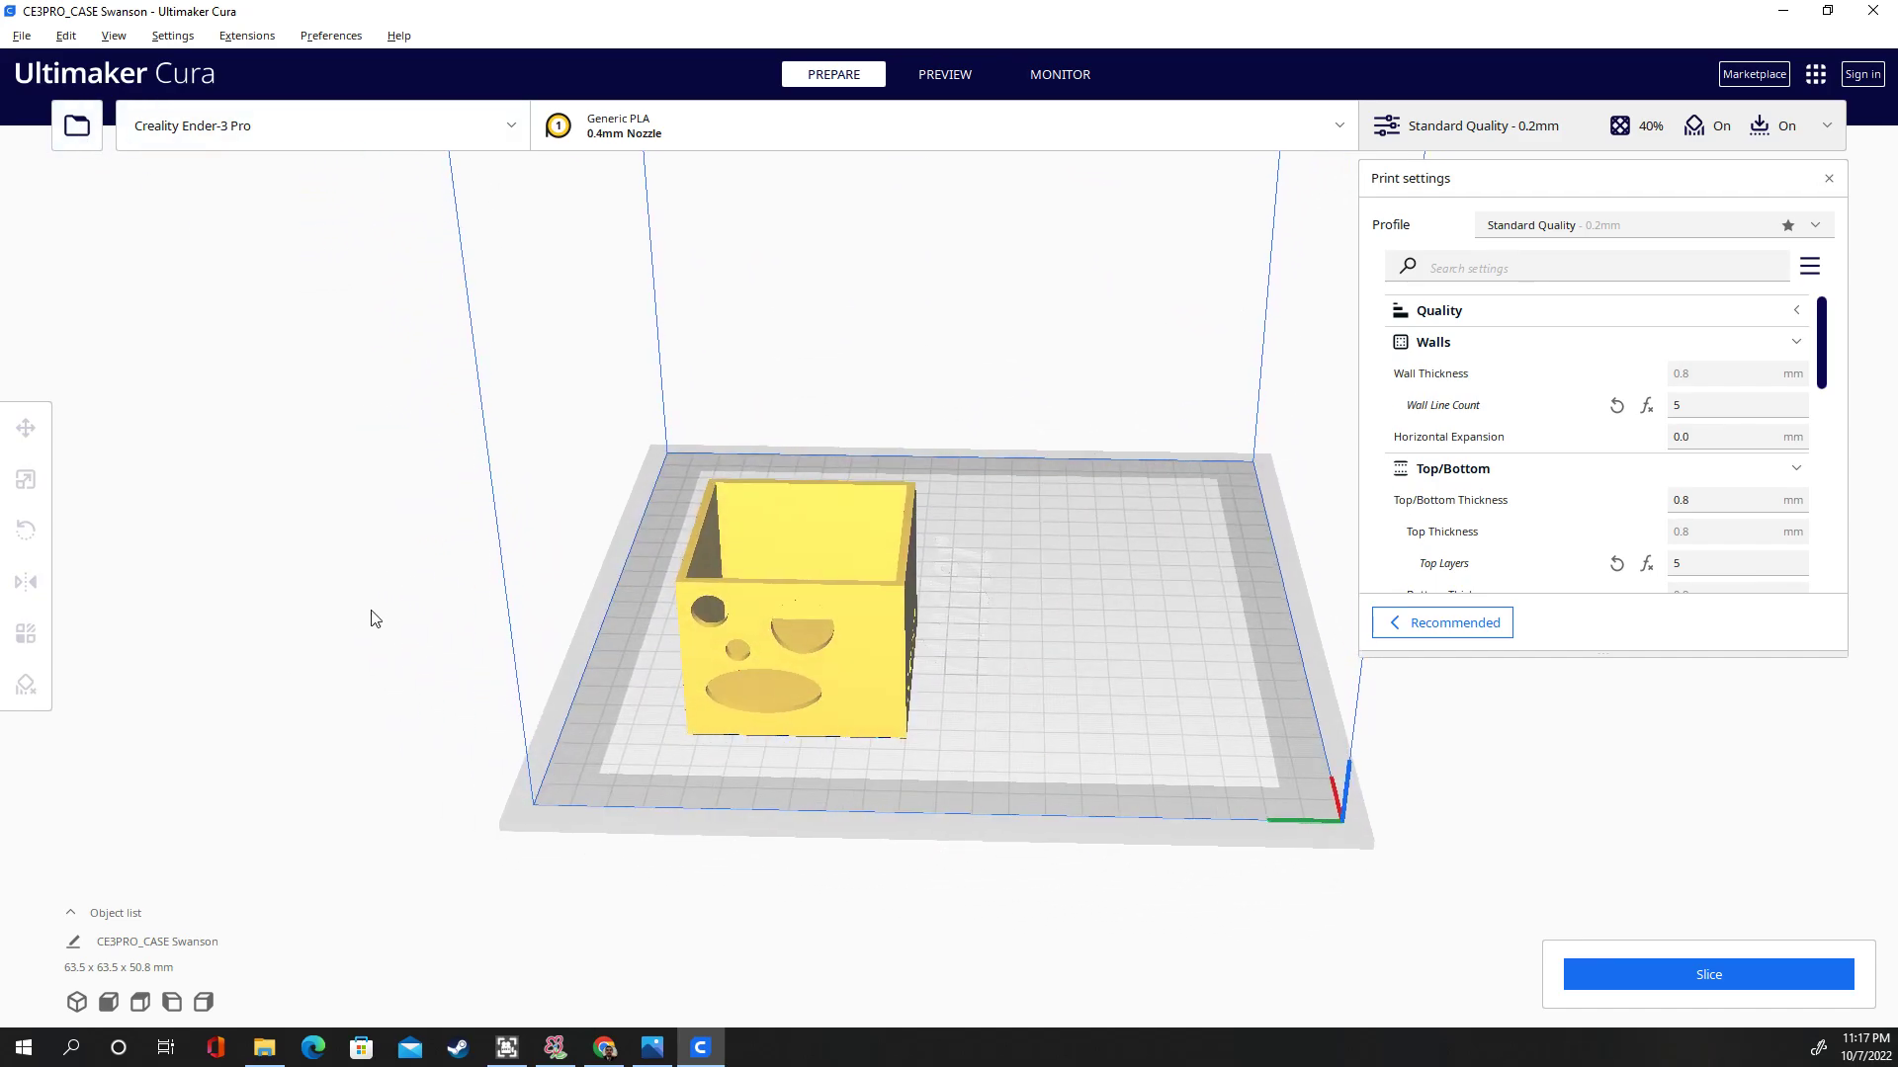
{"action": "left_click", "coordinate": [740, 624]}
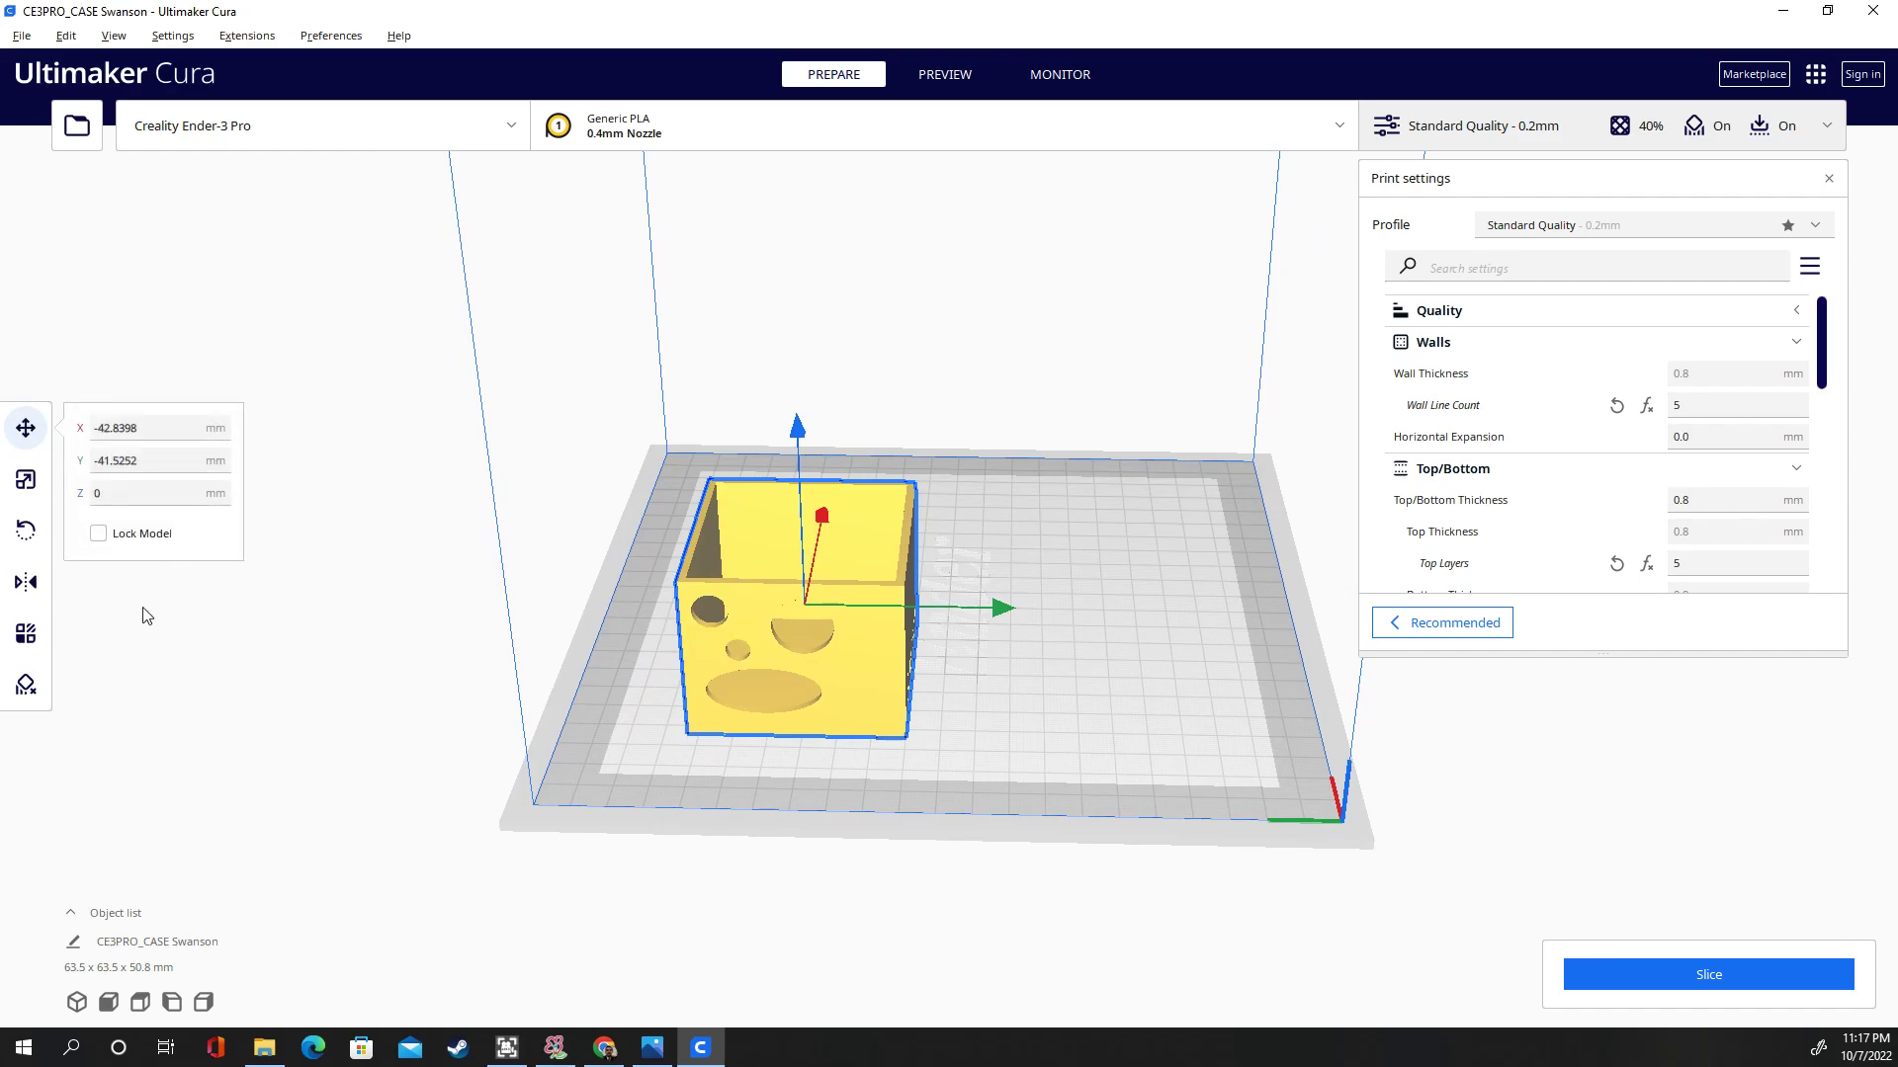
{"action": "left_click", "coordinate": [26, 483]}
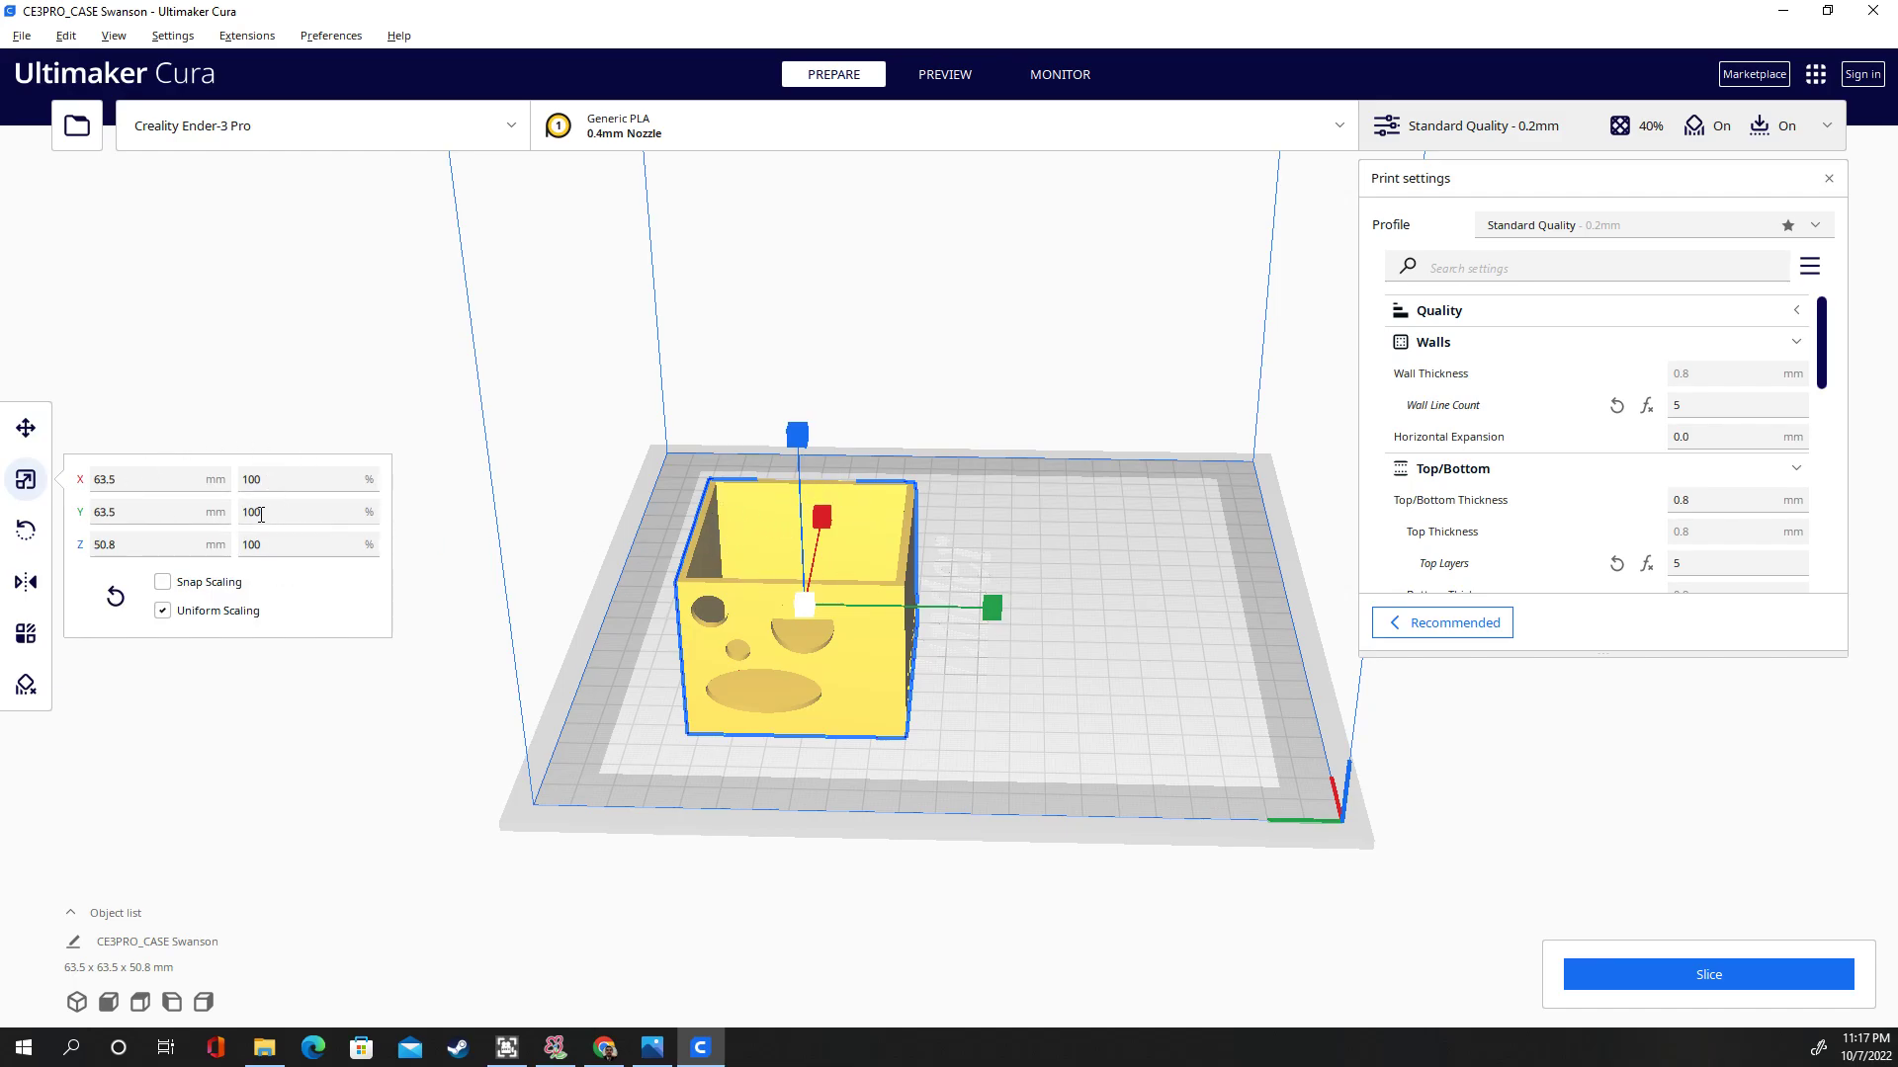
Try tipping the case onto its side with the Rotate tool, using snap rotation
{"action": "left_click", "coordinate": [20, 533]}
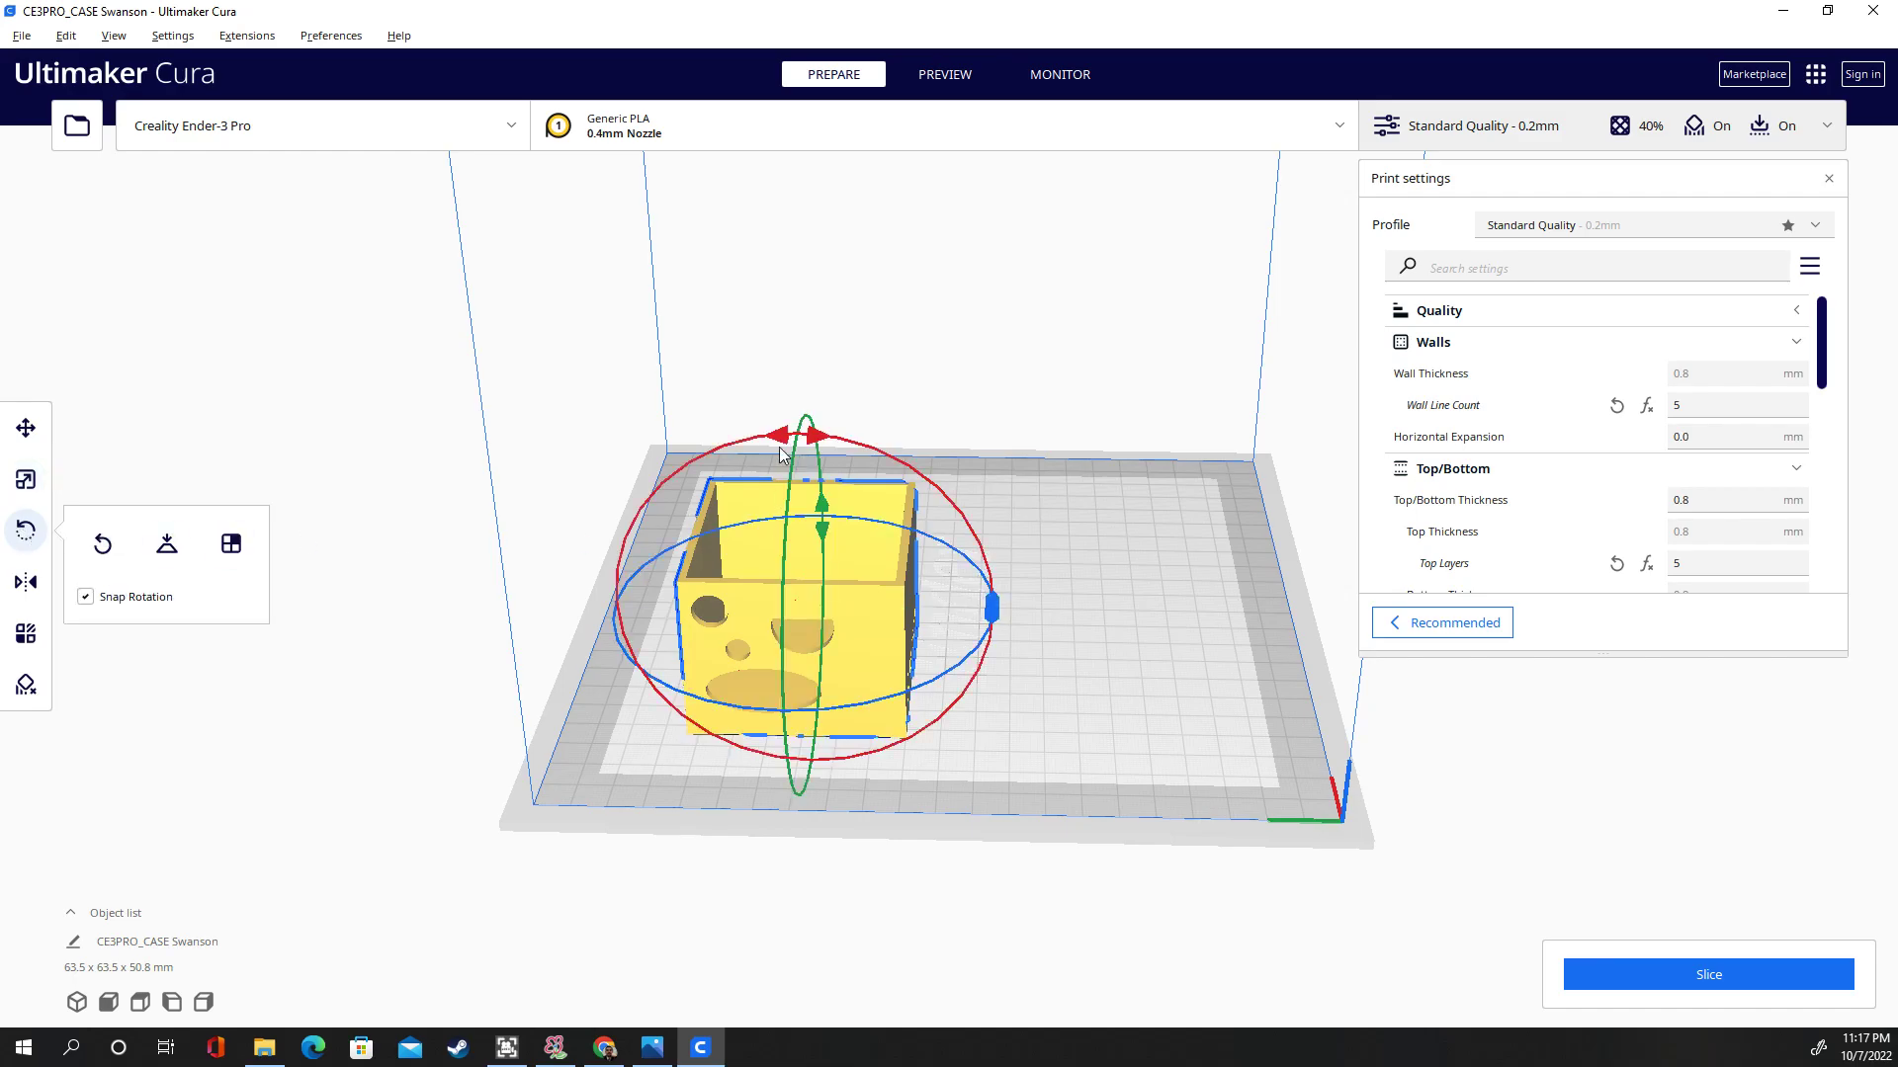
{"action": "mouse_move", "coordinate": [780, 439]}
{"action": "left_mouse_down"}
{"action": "mouse_move", "coordinate": [730, 458]}
{"action": "mouse_move", "coordinate": [781, 427]}
{"action": "mouse_move", "coordinate": [786, 444]}
{"action": "left_mouse_up"}
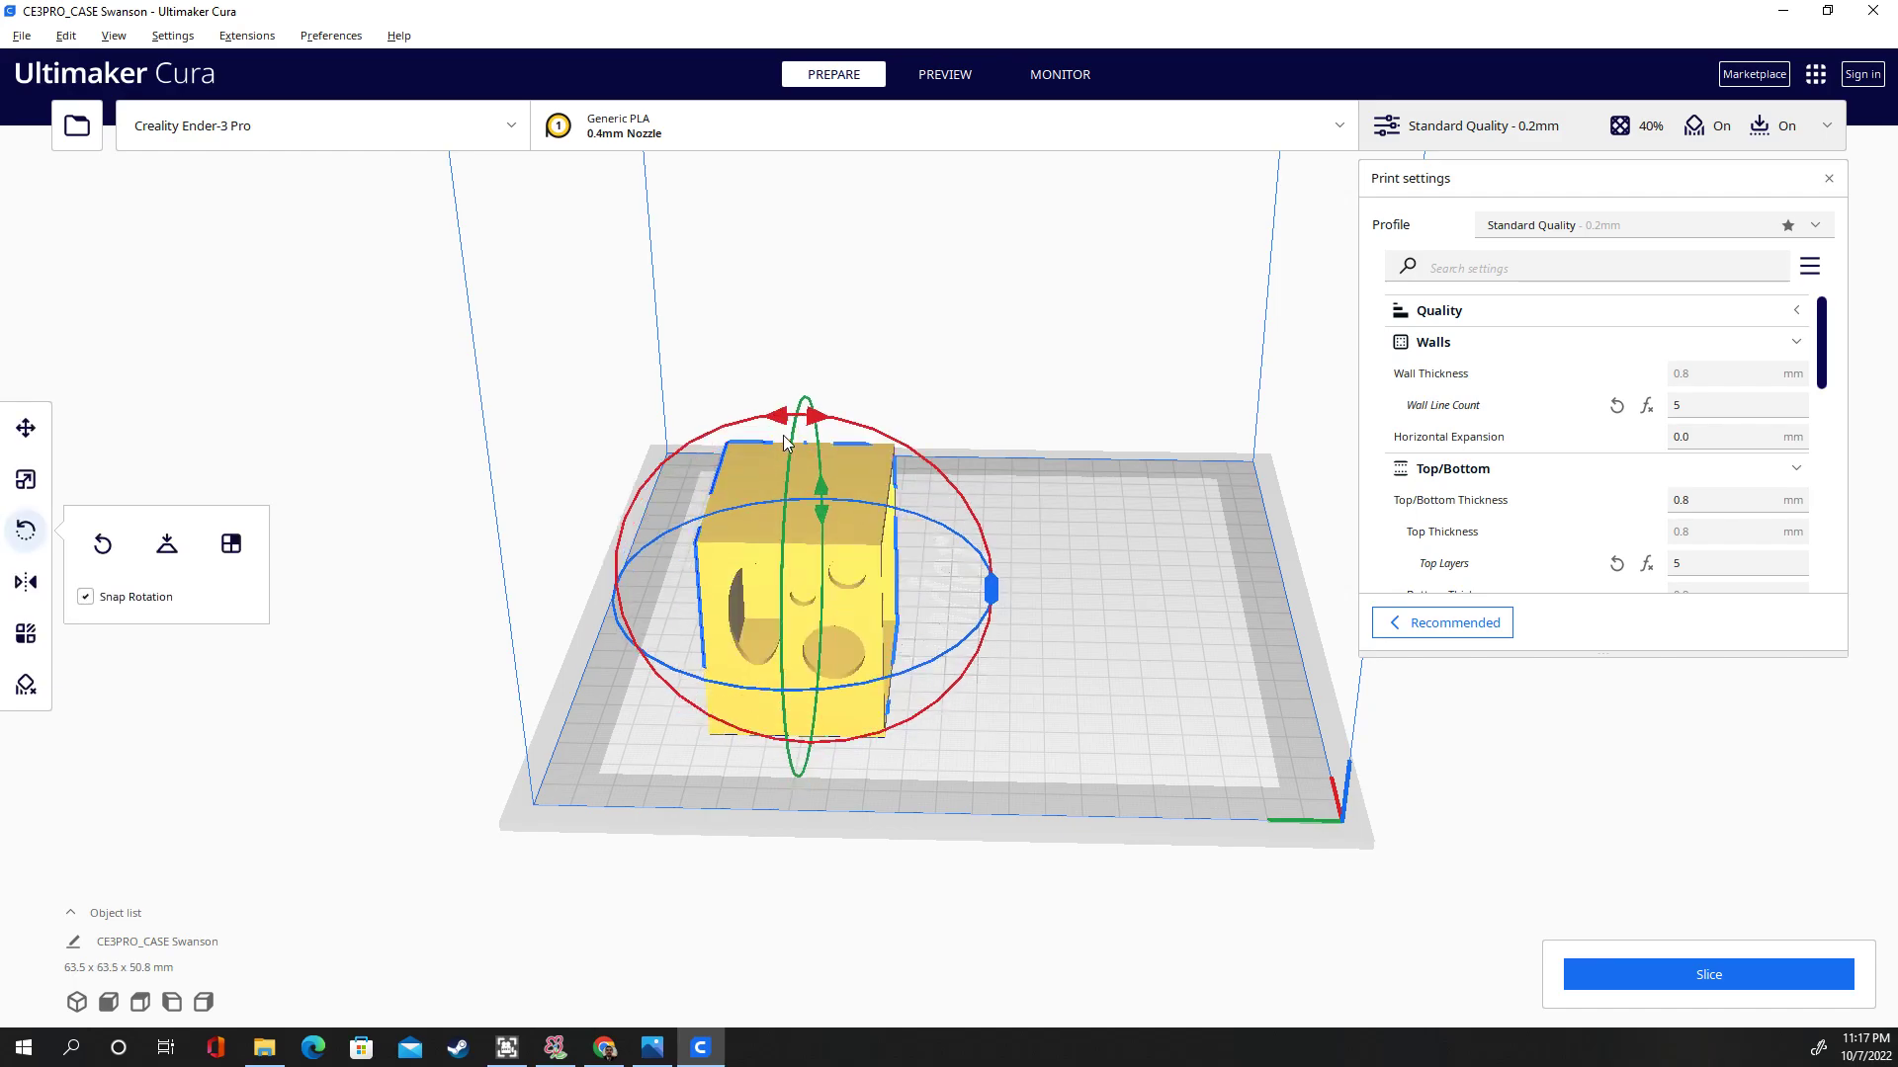
{"action": "mouse_move", "coordinate": [590, 502]}
{"action": "right_mouse_down"}
{"action": "mouse_move", "coordinate": [573, 472]}
{"action": "mouse_move", "coordinate": [588, 405]}
{"action": "mouse_move", "coordinate": [575, 469]}
{"action": "right_mouse_up"}
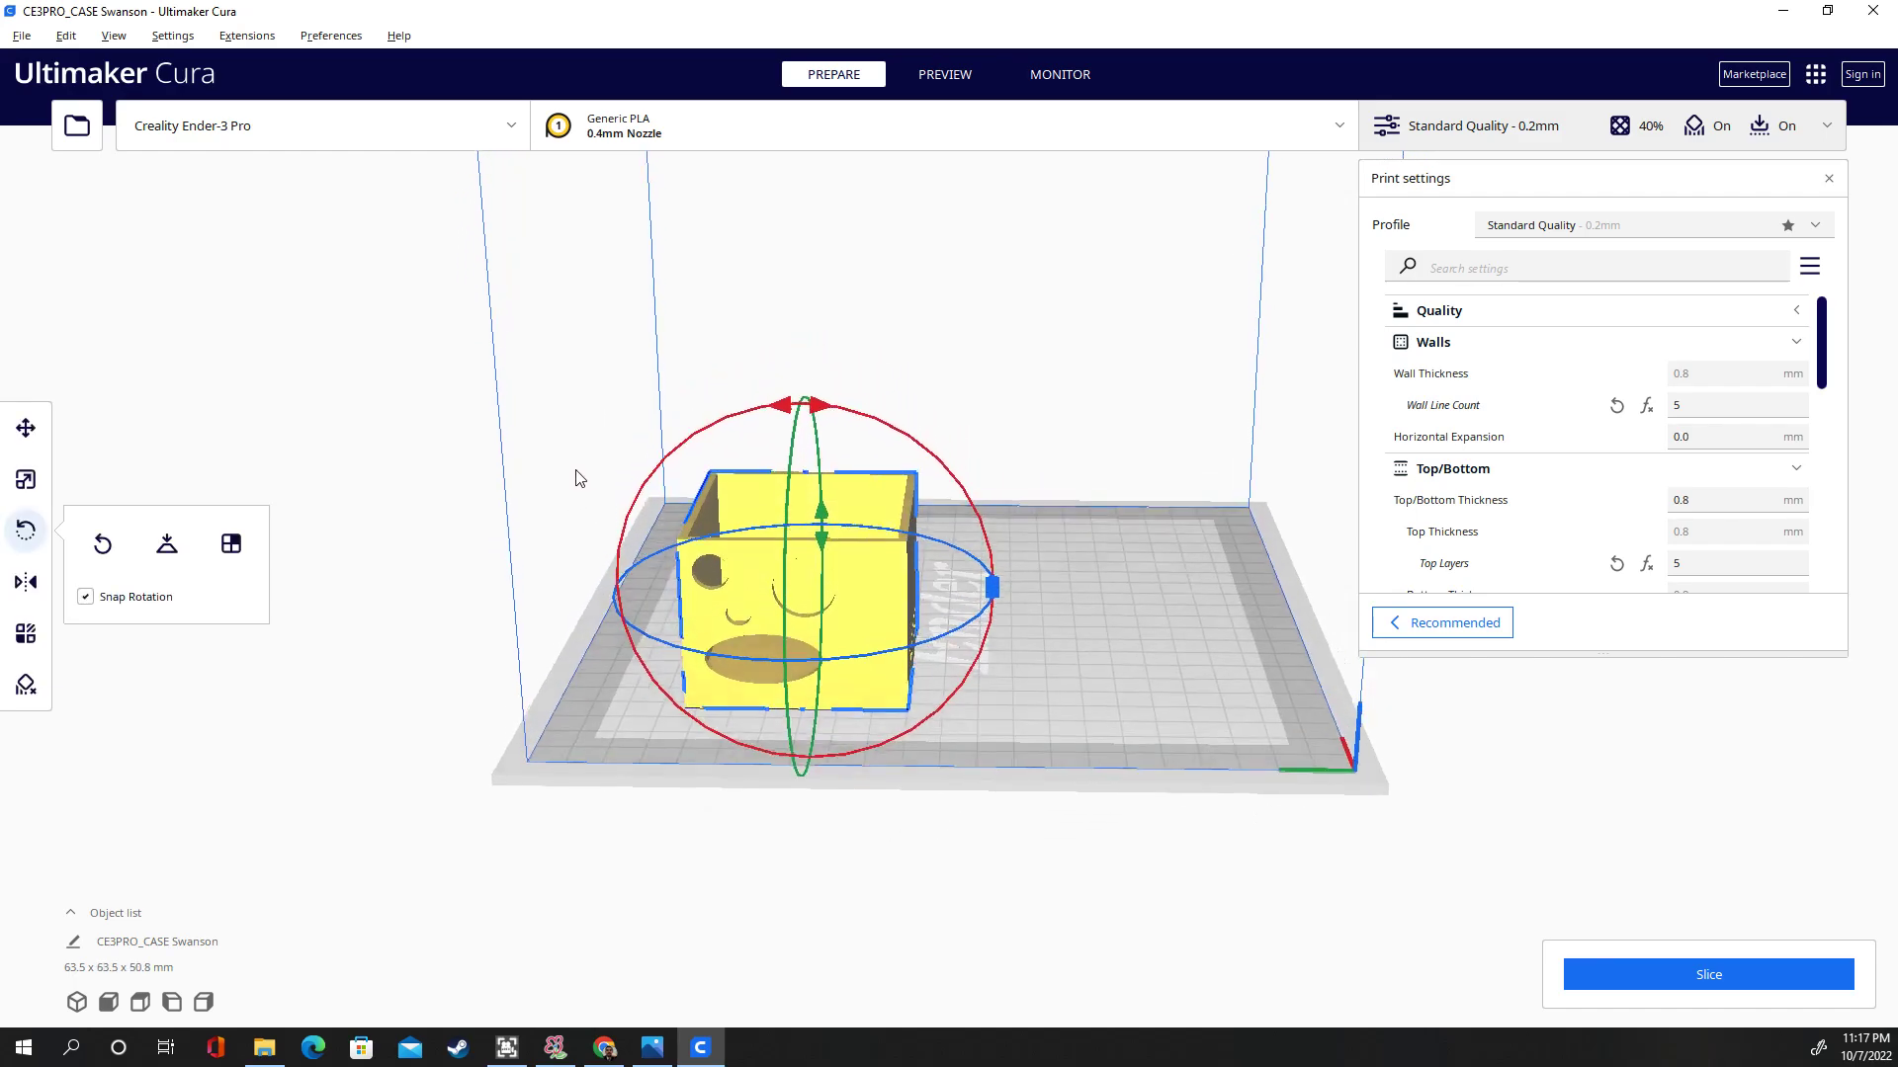
Rotate the case 180 degrees about its vertical axis so the engraved wall swaps places with the holed wall, and deselect it
{"action": "left_click", "coordinate": [579, 478]}
{"action": "right_click_drag", "start_coordinate": [726, 596], "coordinate": [980, 680]}
{"action": "left_click", "coordinate": [875, 656]}
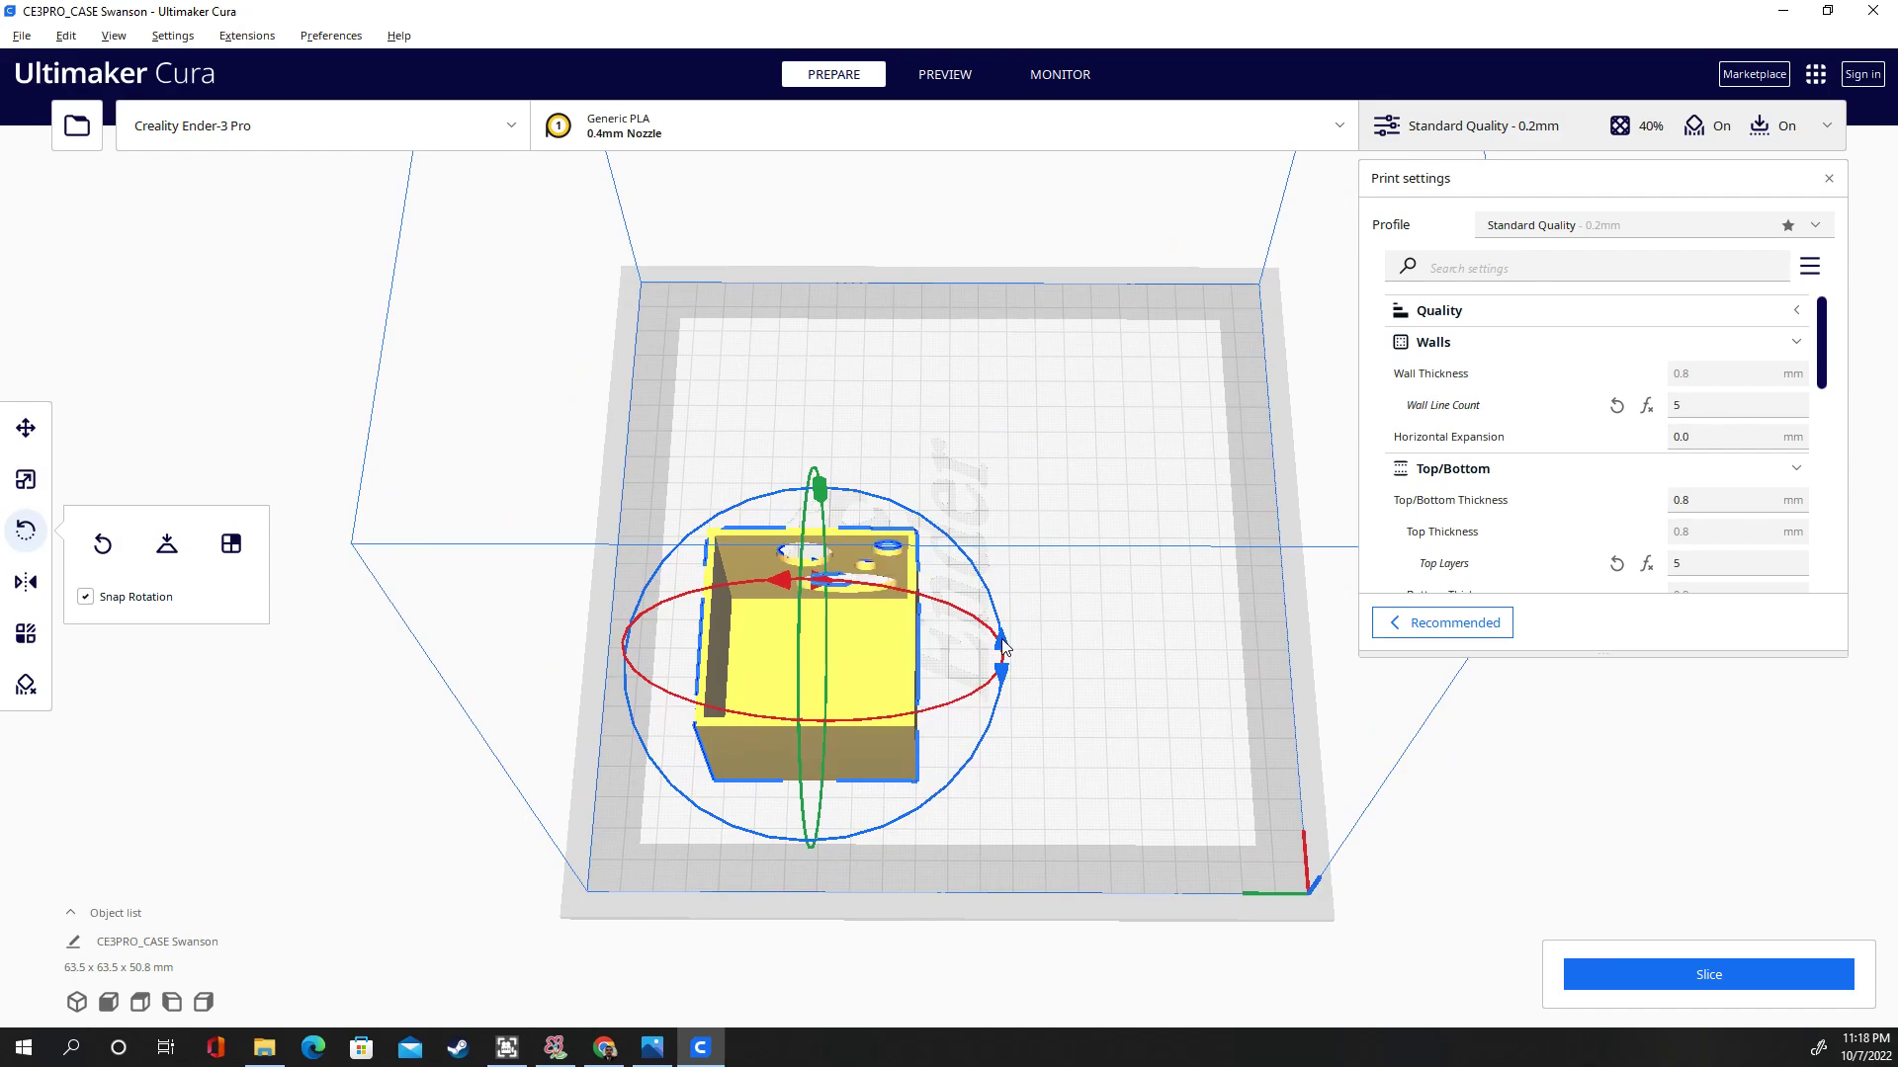
{"action": "right_click_drag", "start_coordinate": [1076, 711], "coordinate": [1075, 593]}
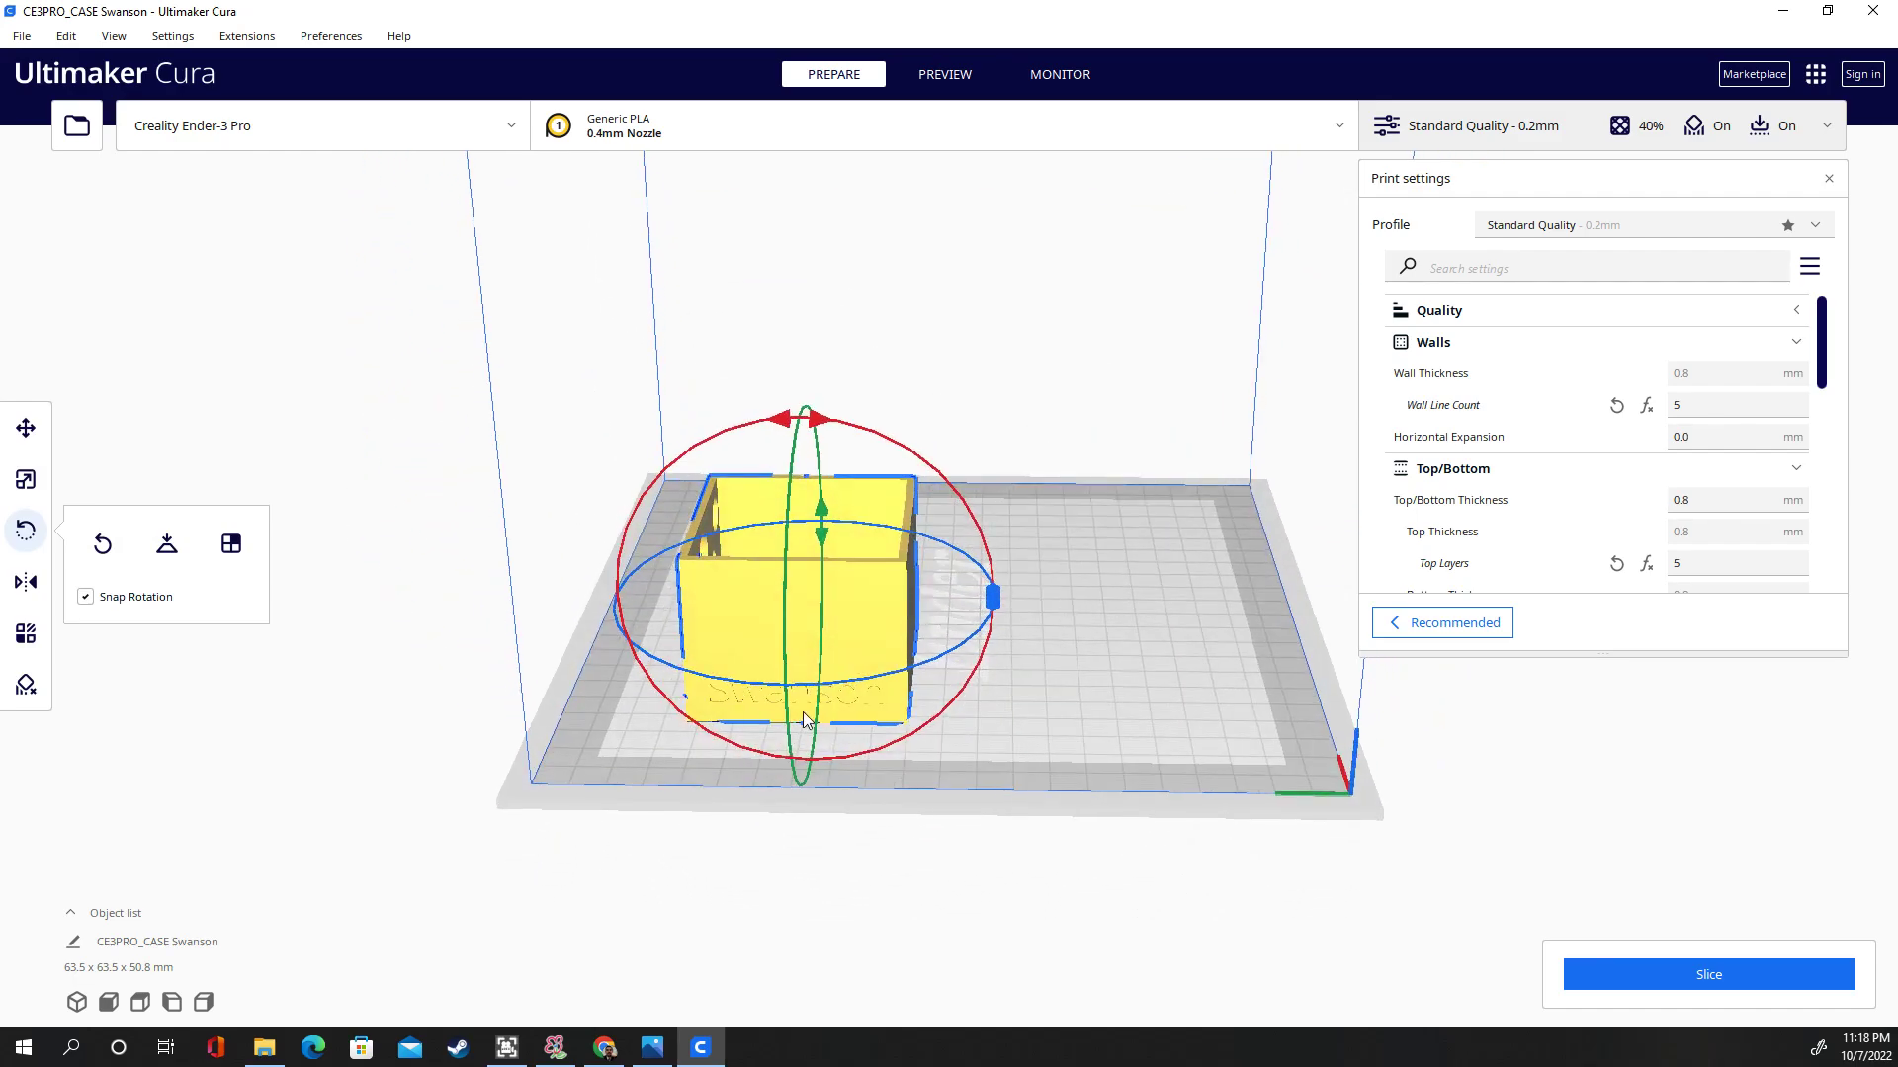
{"action": "left_click", "coordinate": [481, 634]}
Slice the case for the Ender-3 Pro with Generic PLA and the Standard Quality 0.2 mm profile
{"action": "right_click_drag", "start_coordinate": [1008, 694], "coordinate": [1038, 737]}
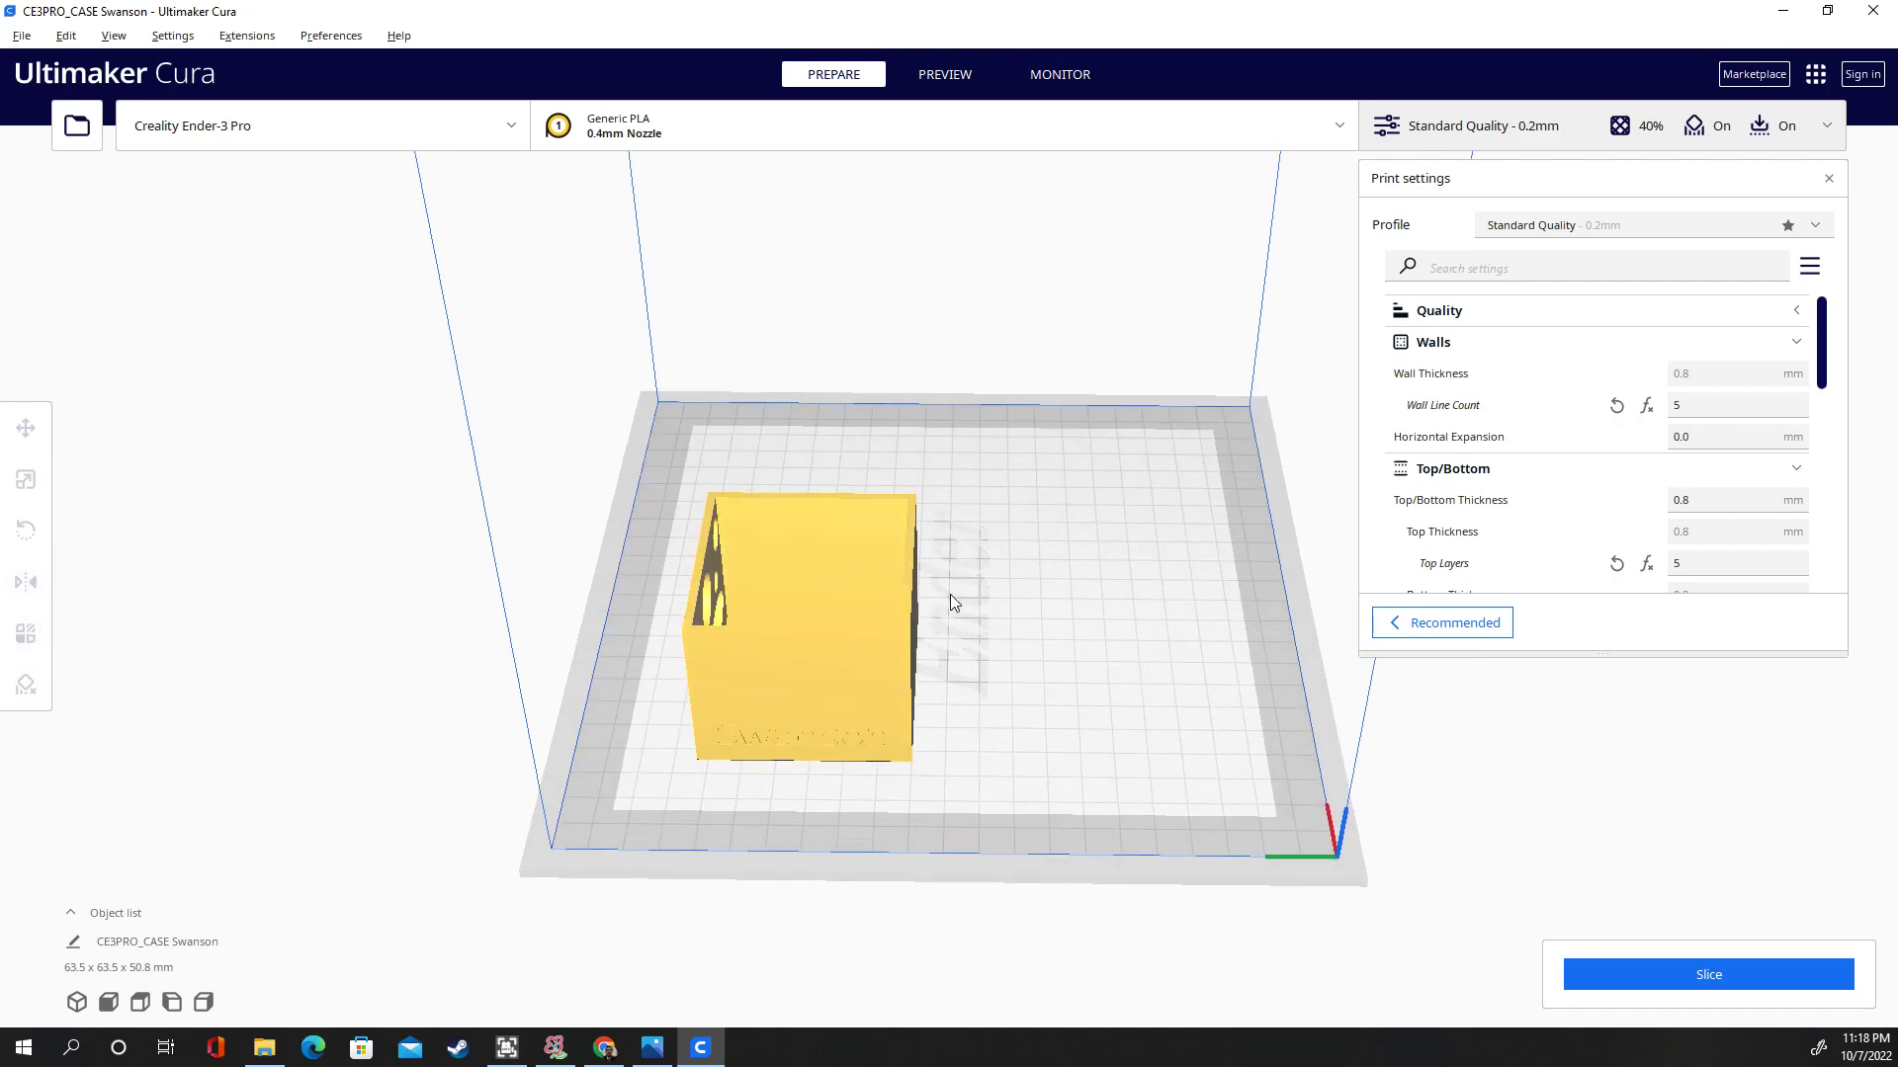
{"action": "right_click_drag", "start_coordinate": [1503, 923], "coordinate": [1548, 897]}
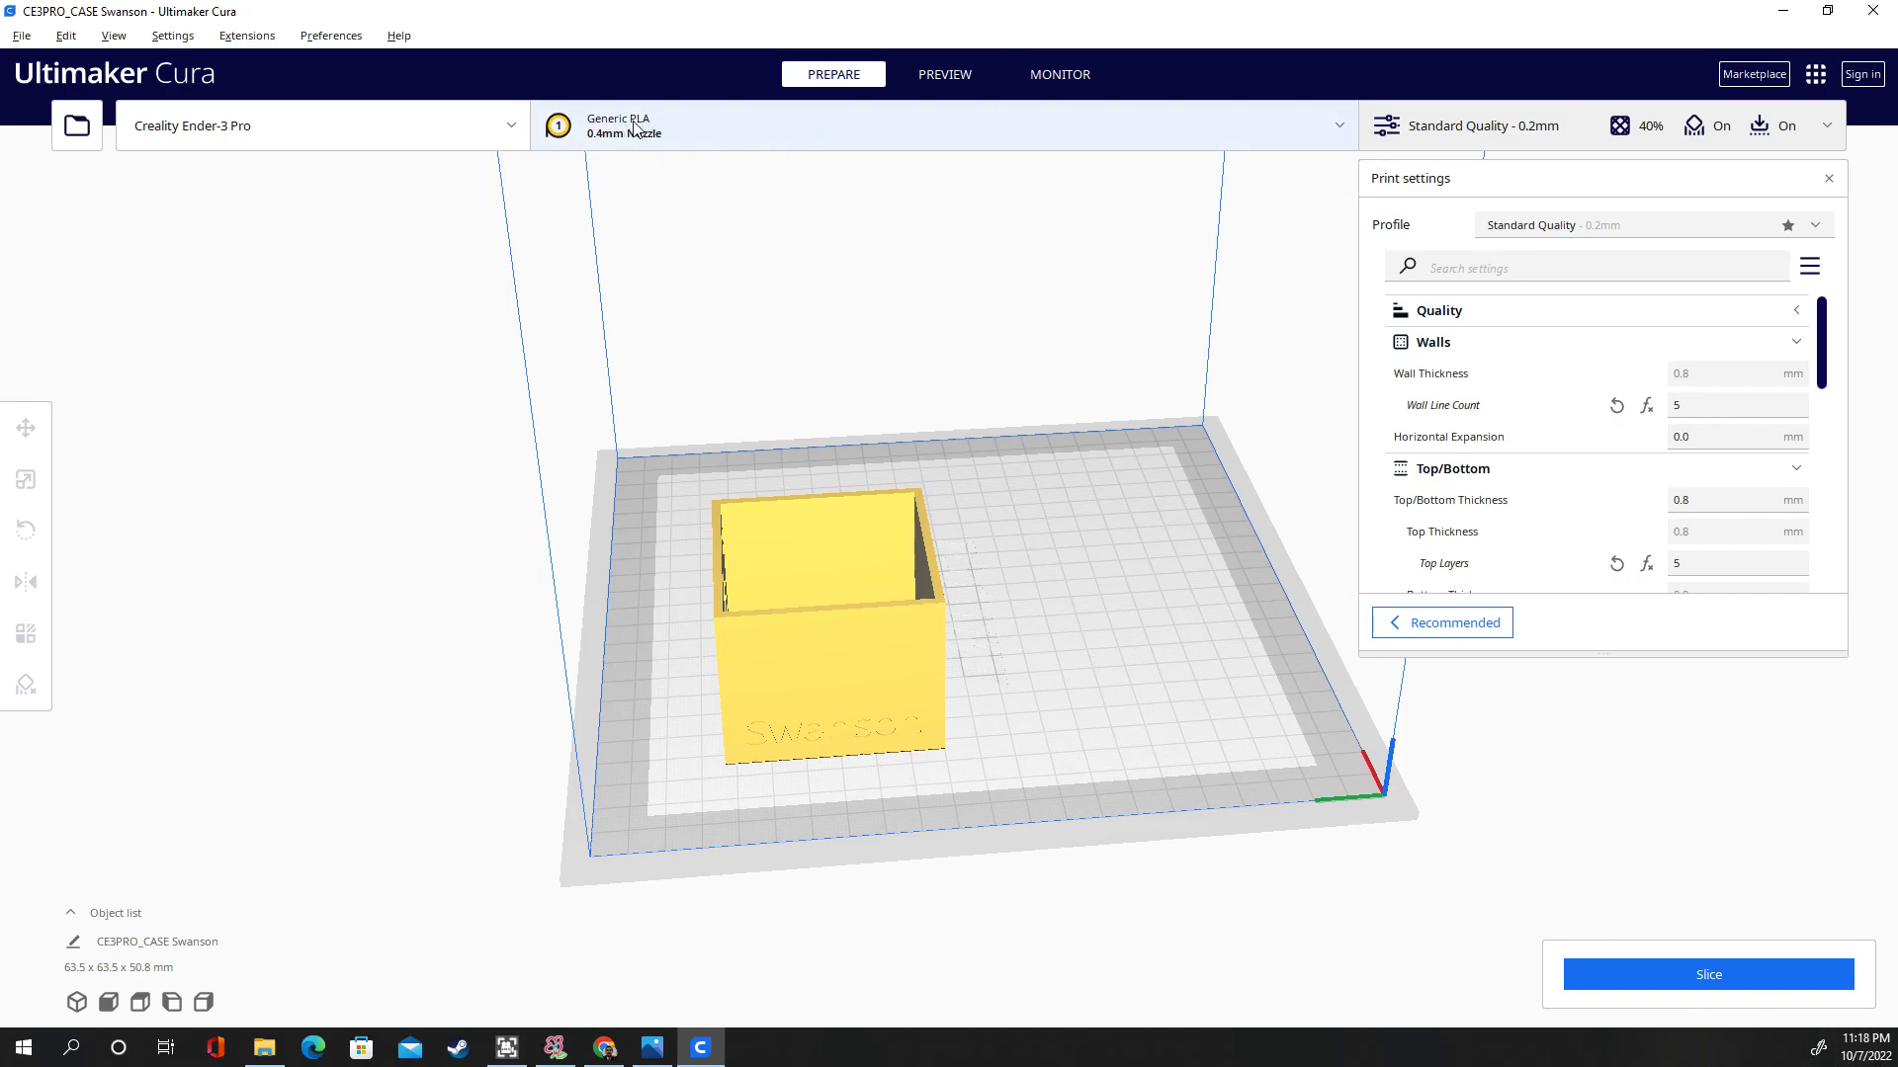
{"action": "left_click", "coordinate": [1676, 973]}
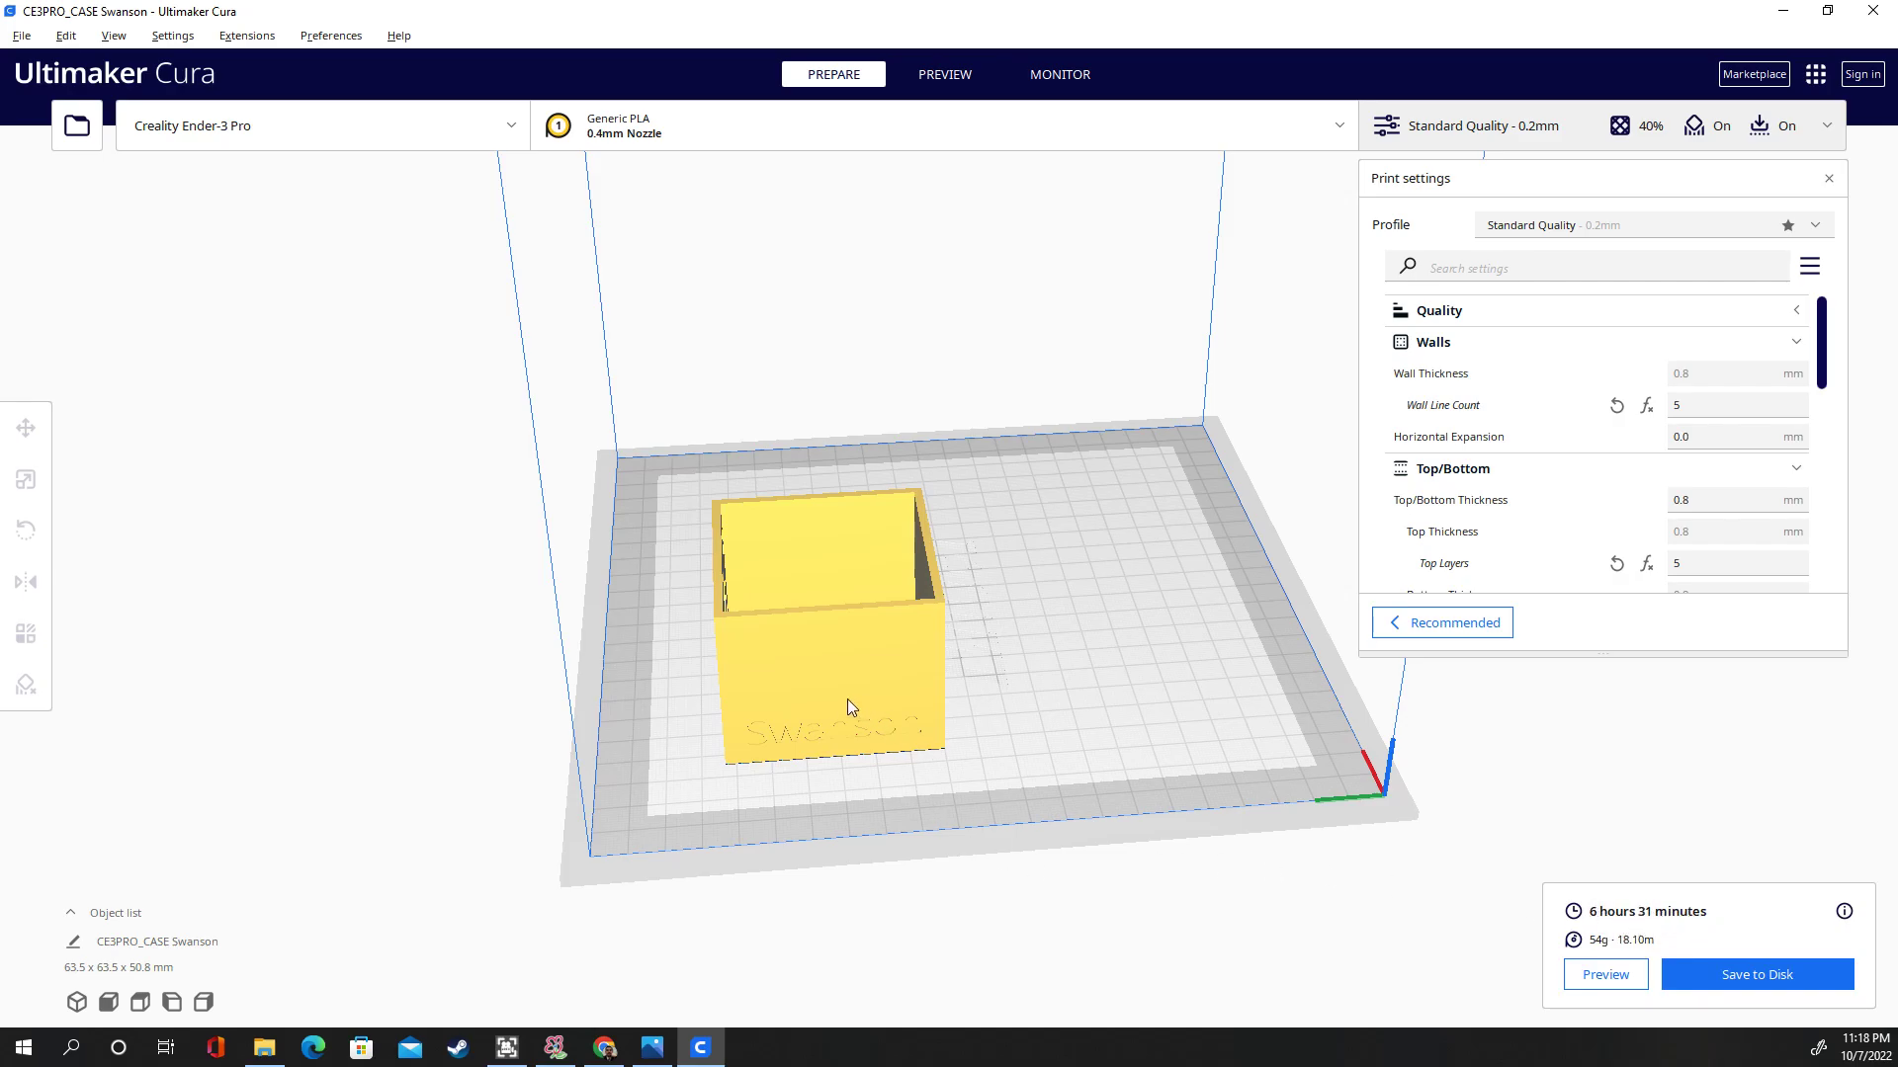
Preview the sliced case in layer view and lower the displayed layers to layer 1 to examine the build from its base
{"action": "right_click_drag", "start_coordinate": [840, 785], "coordinate": [852, 771]}
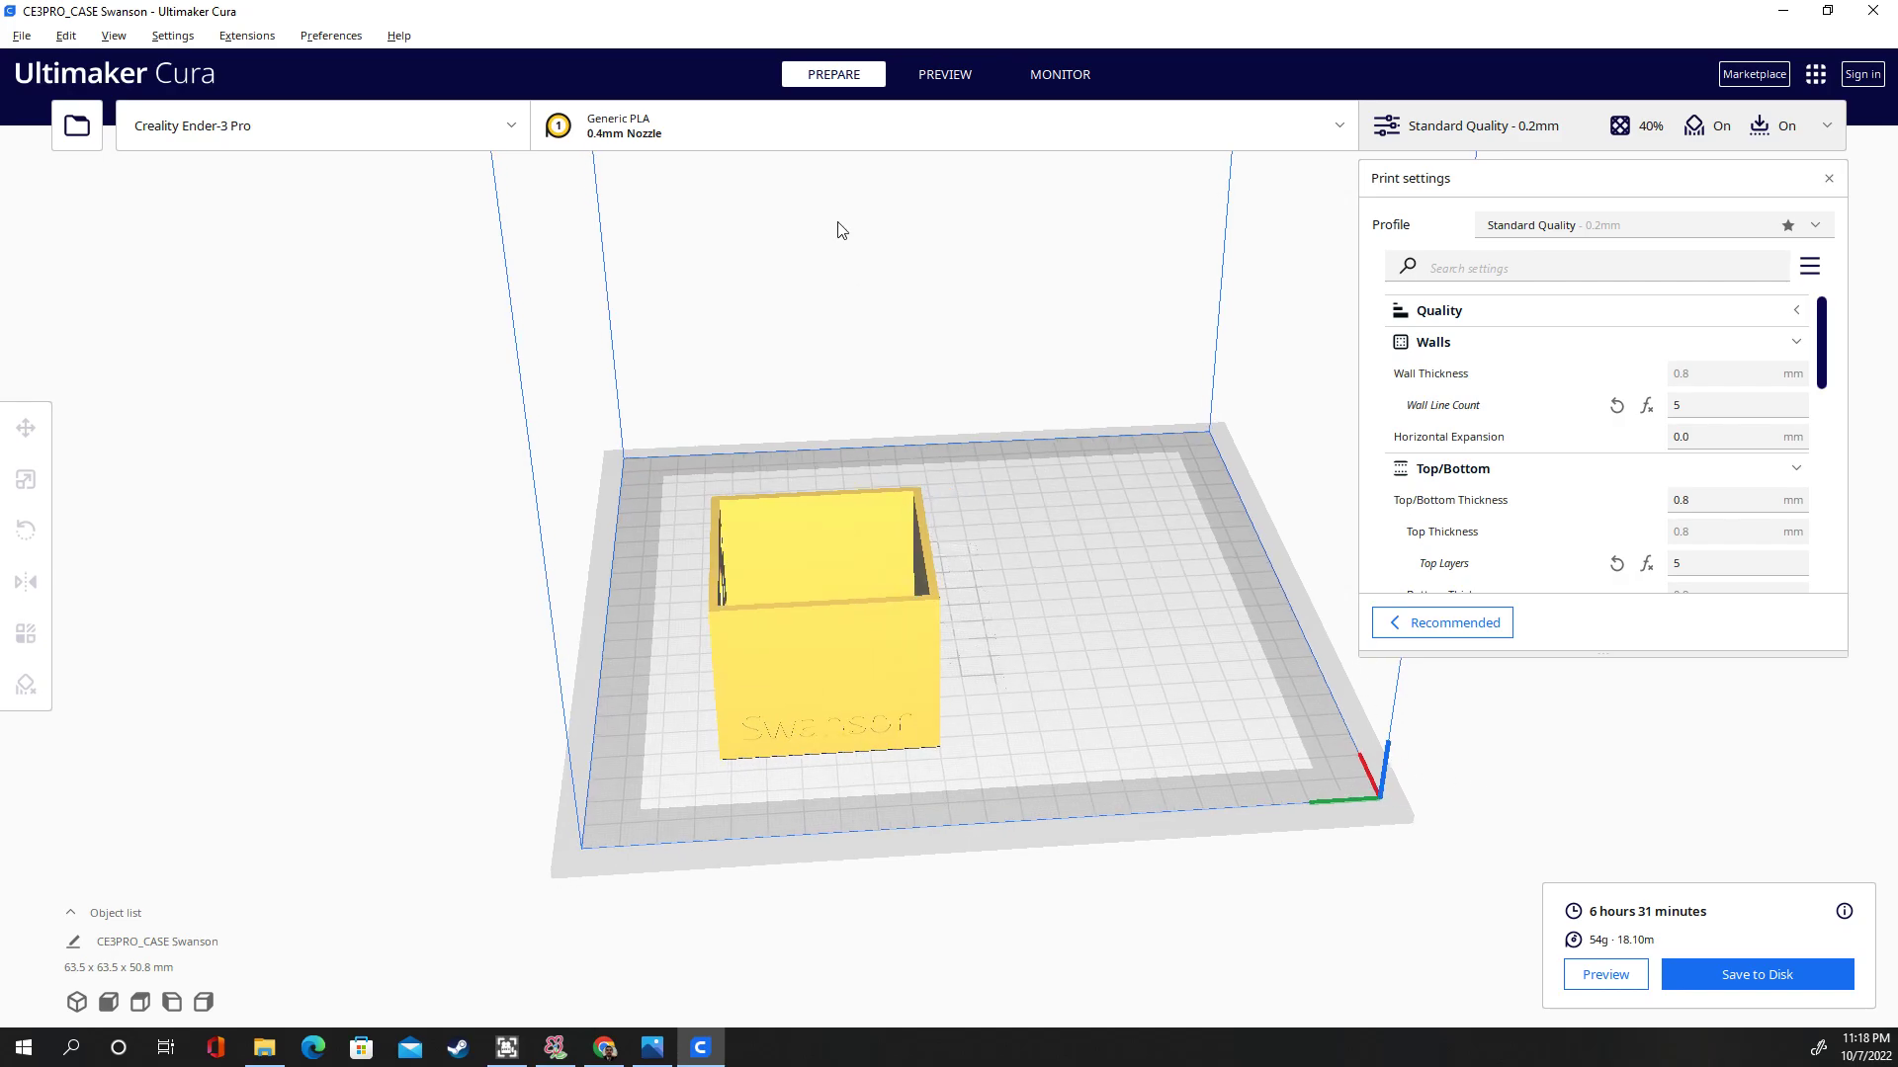
{"action": "left_click", "coordinate": [933, 73]}
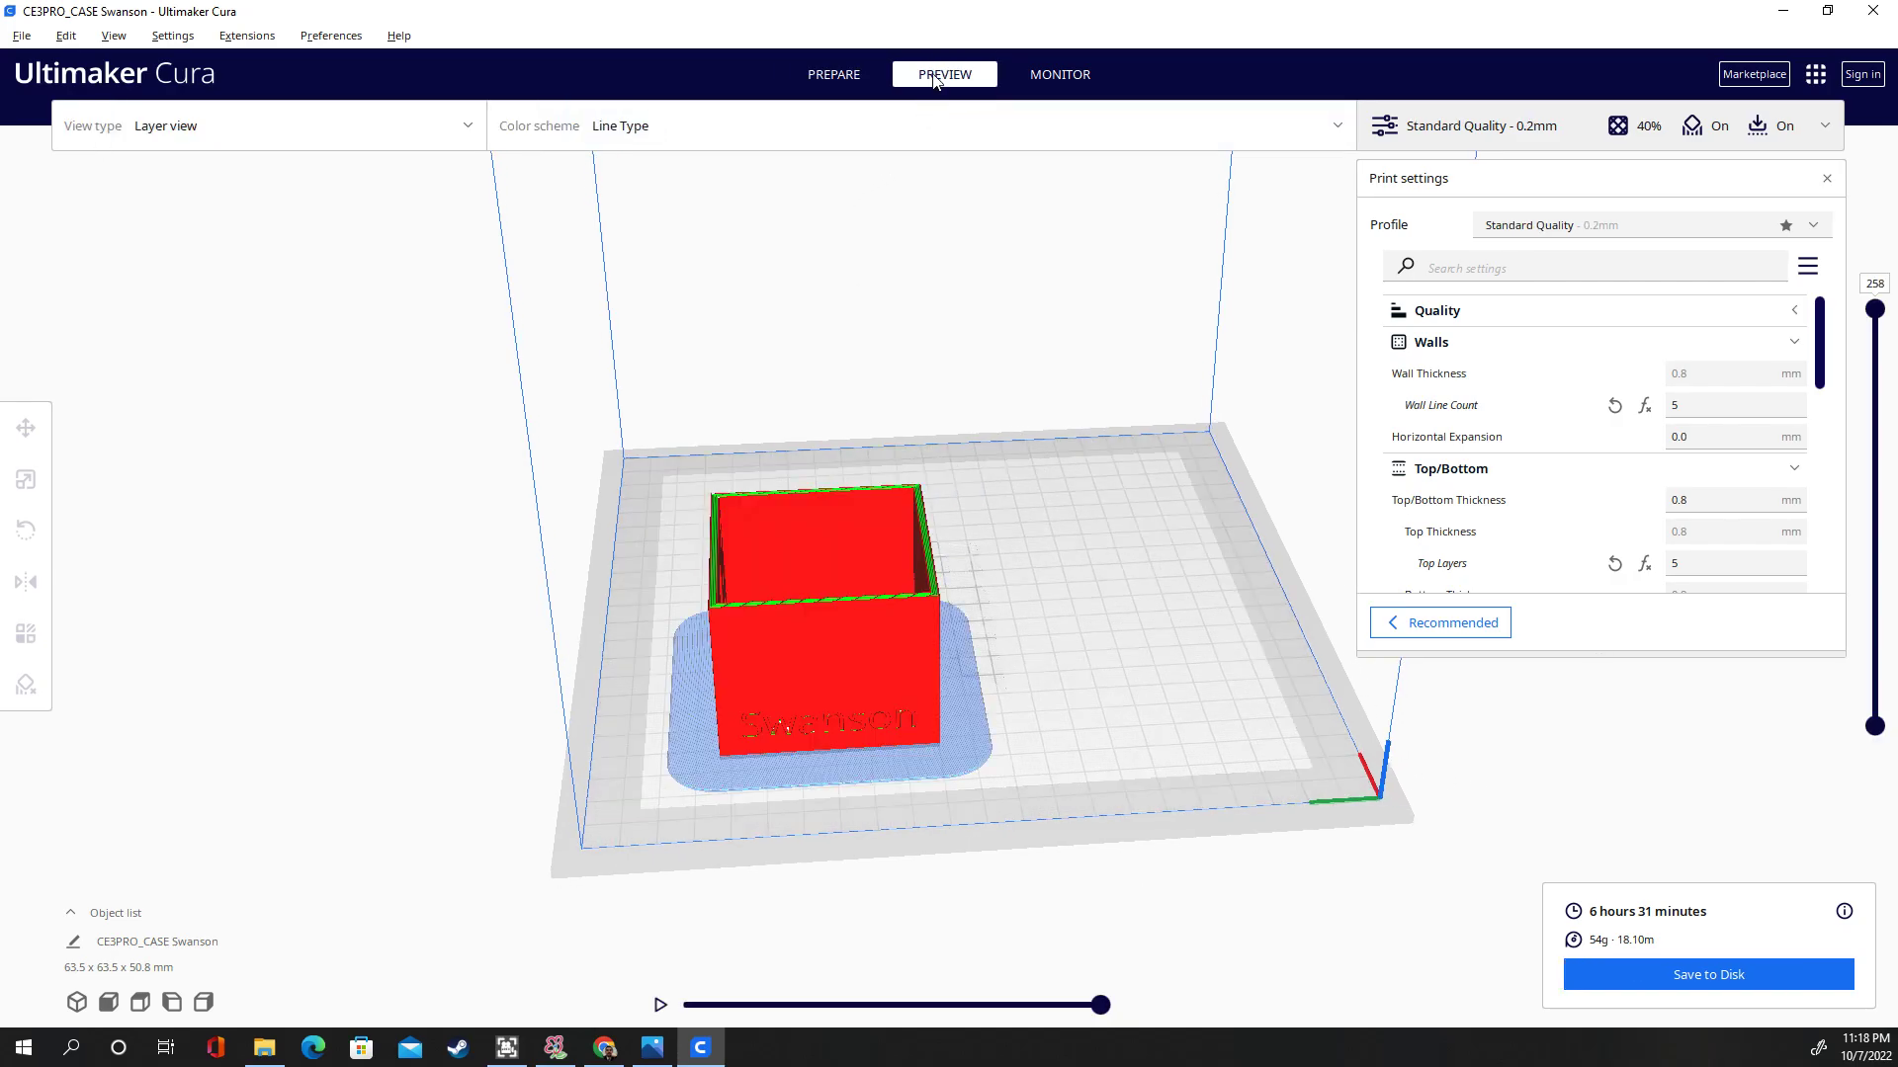
{"action": "mouse_move", "coordinate": [1878, 314]}
{"action": "left_mouse_down"}
{"action": "mouse_move", "coordinate": [1882, 739]}
{"action": "mouse_move", "coordinate": [1888, 314]}
{"action": "left_mouse_up"}
{"action": "right_click_drag", "start_coordinate": [1350, 554], "coordinate": [1896, 404]}
{"action": "left_click_drag", "start_coordinate": [1881, 288], "coordinate": [1744, 742]}
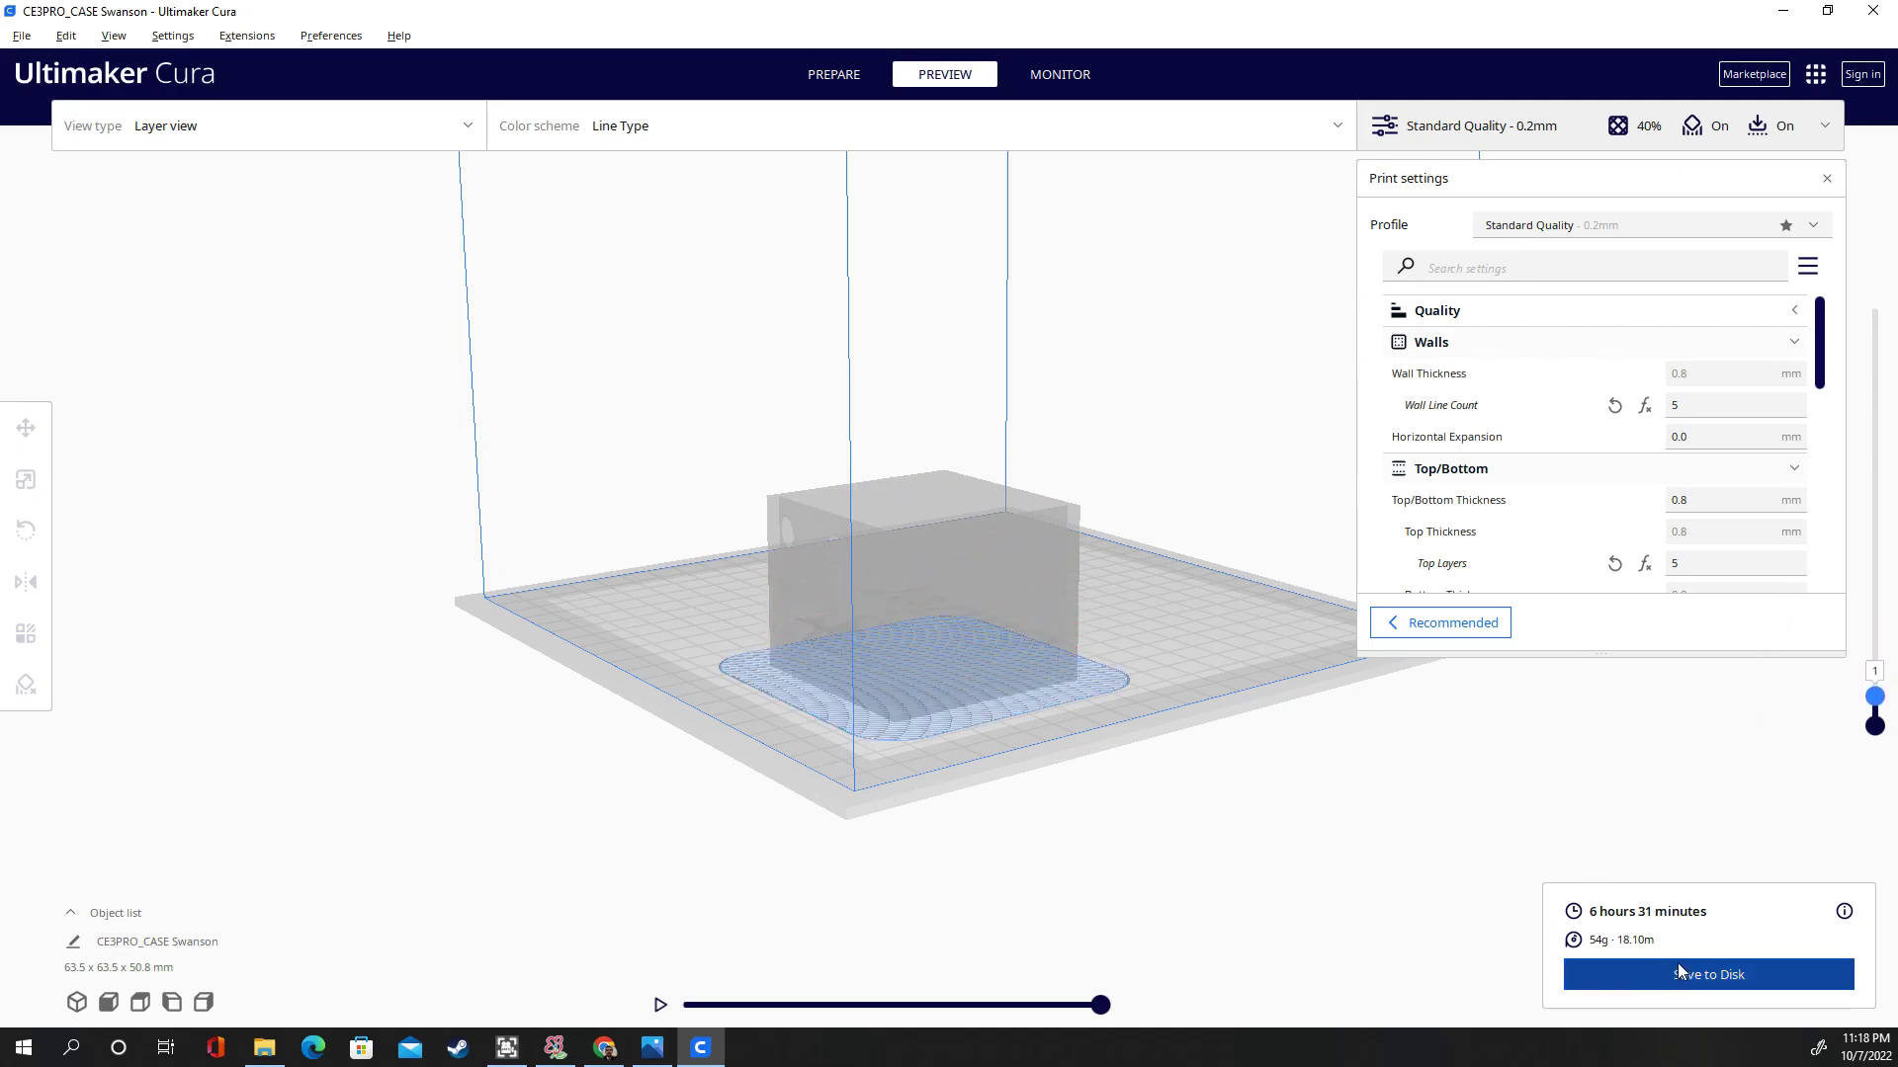